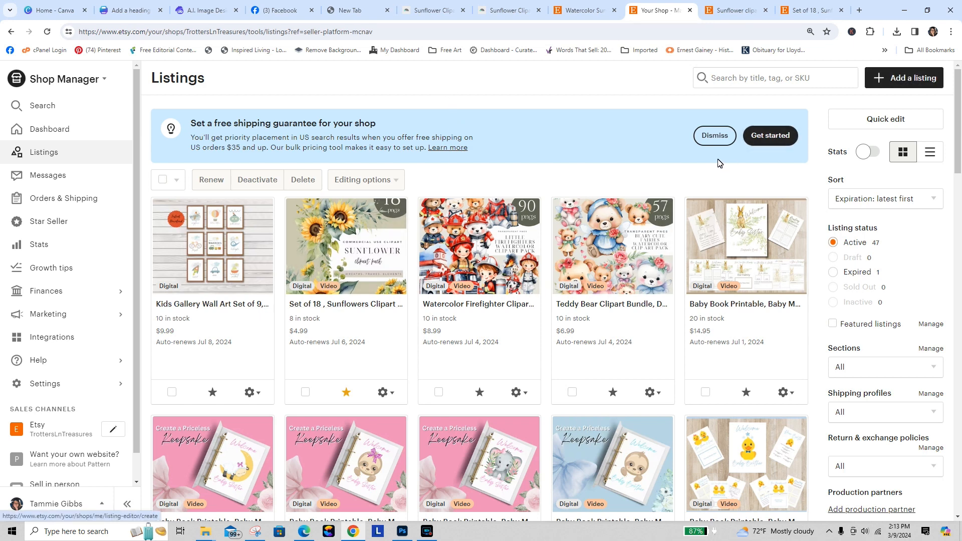
Start a new listing for digital files, made by "I did", as a finished product from 2020 - 2024.
left_click(904, 76)
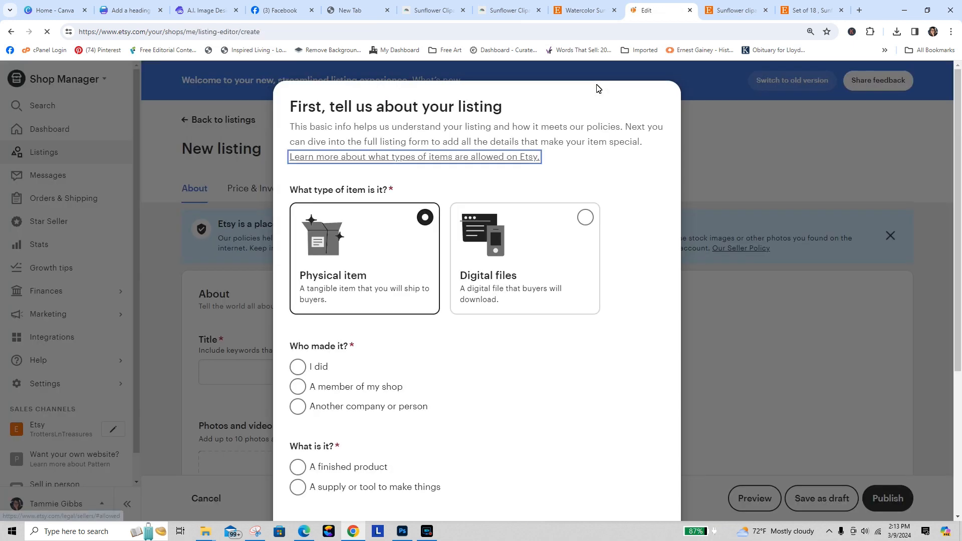
left_click(586, 219)
left_click_drag(958, 194, 955, 310)
left_click(300, 189)
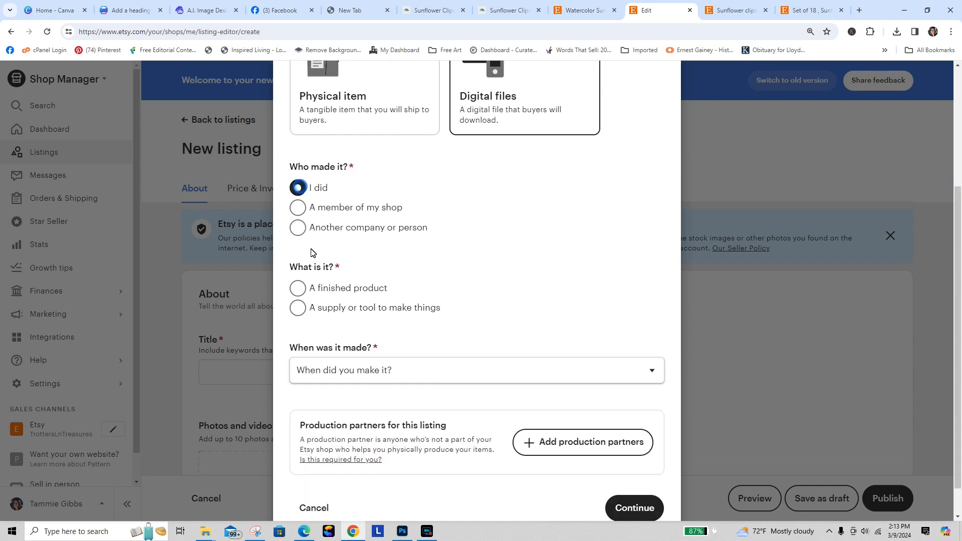
left_click(300, 291)
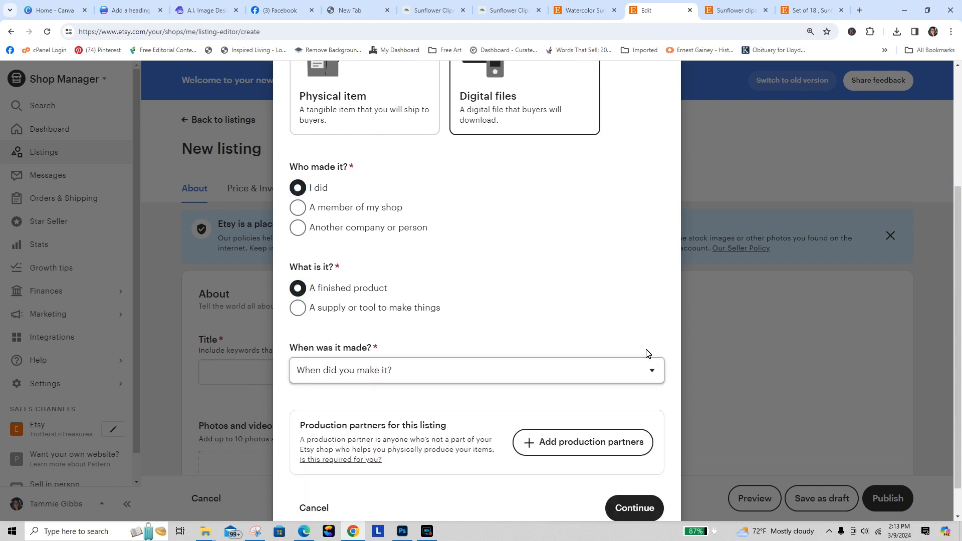
left_click(572, 376)
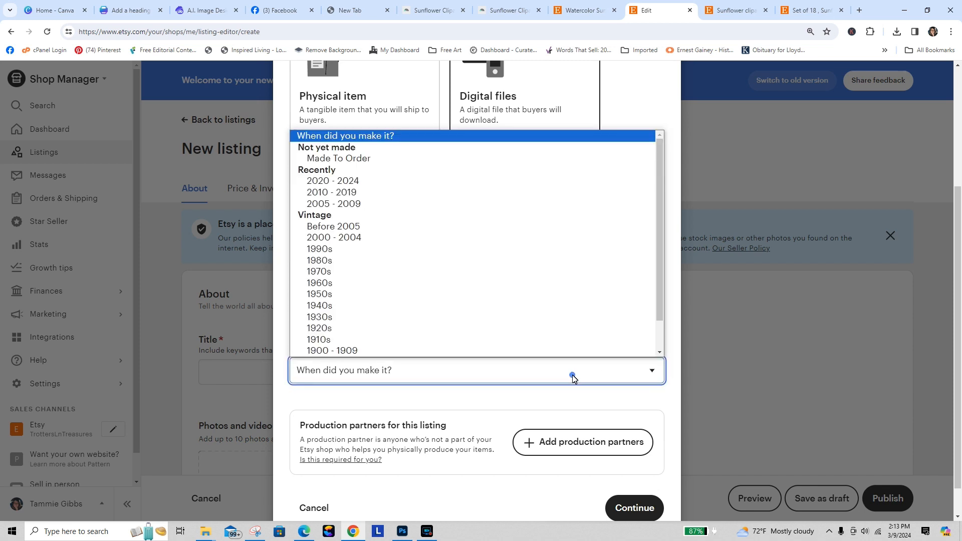
left_click(388, 181)
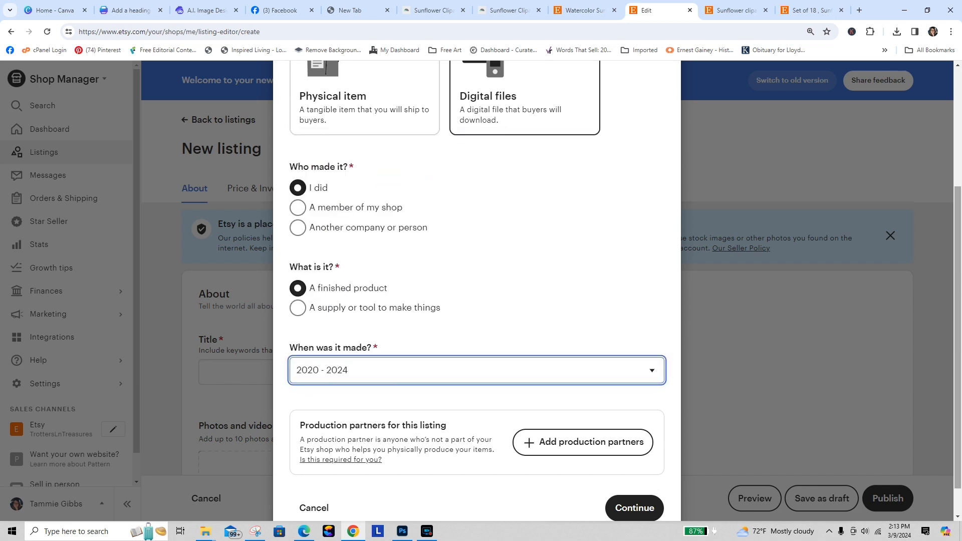
scroll(901, 409, "down", 1)
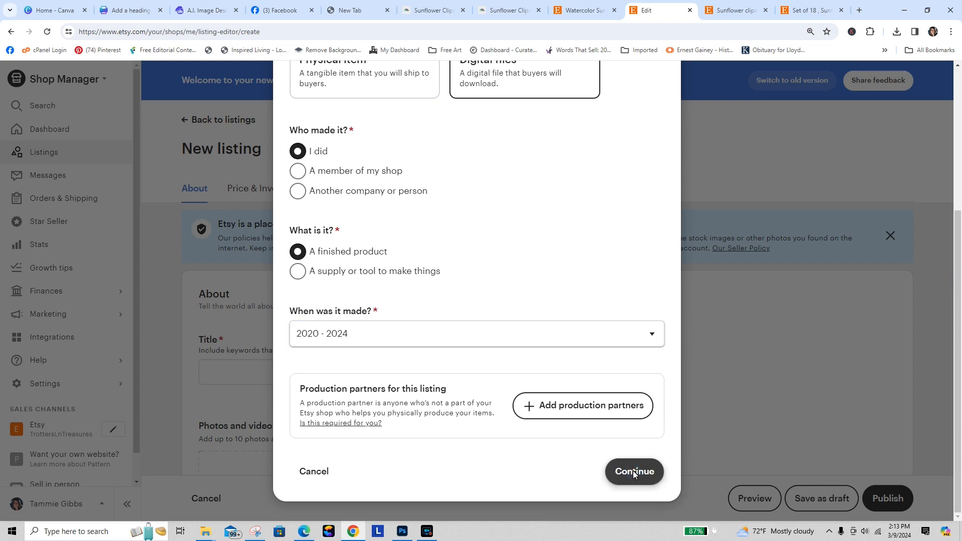
left_click(634, 472)
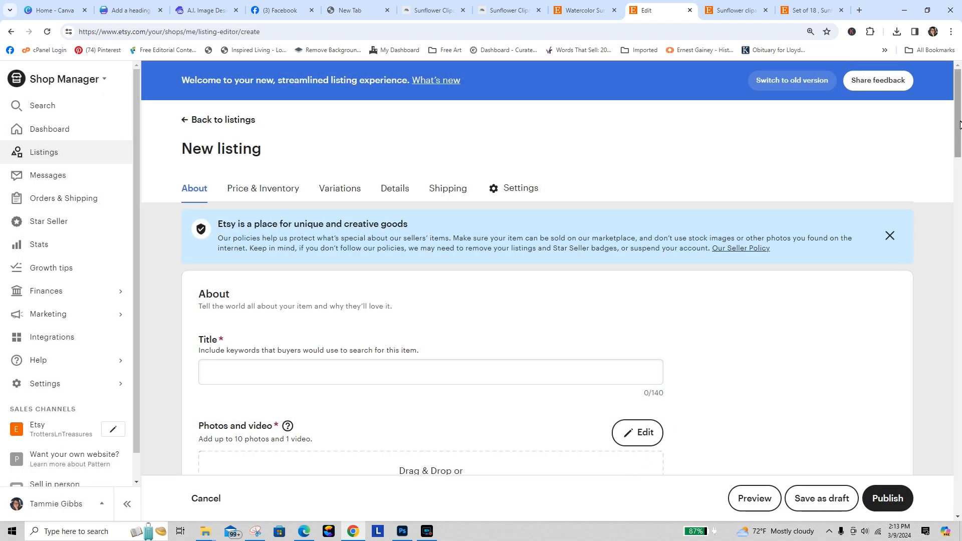
Switch to the Canva design for the Sunflower Garden Clipart Pack and copy its listing title text.
scroll(625, 265, "down", 2)
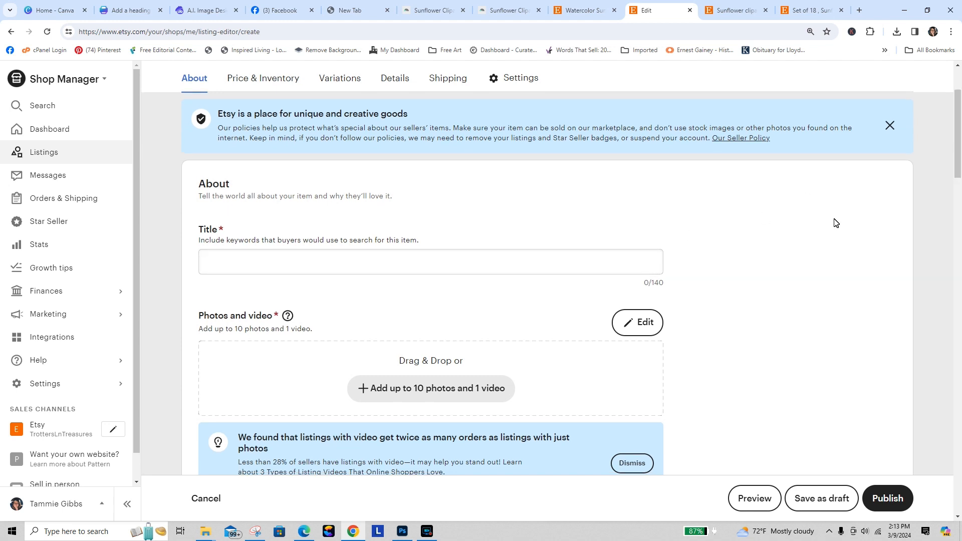
left_click(123, 10)
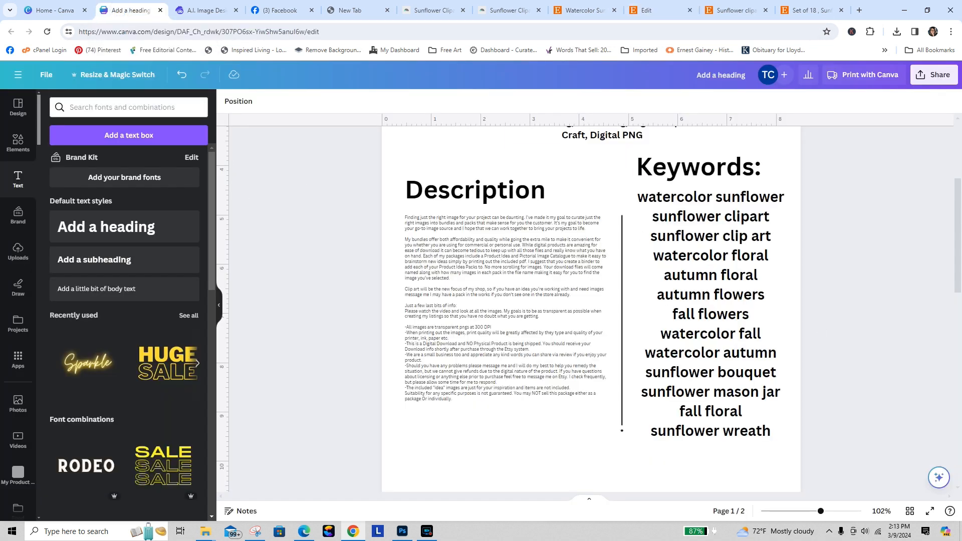
left_click_drag(959, 275, 949, 230)
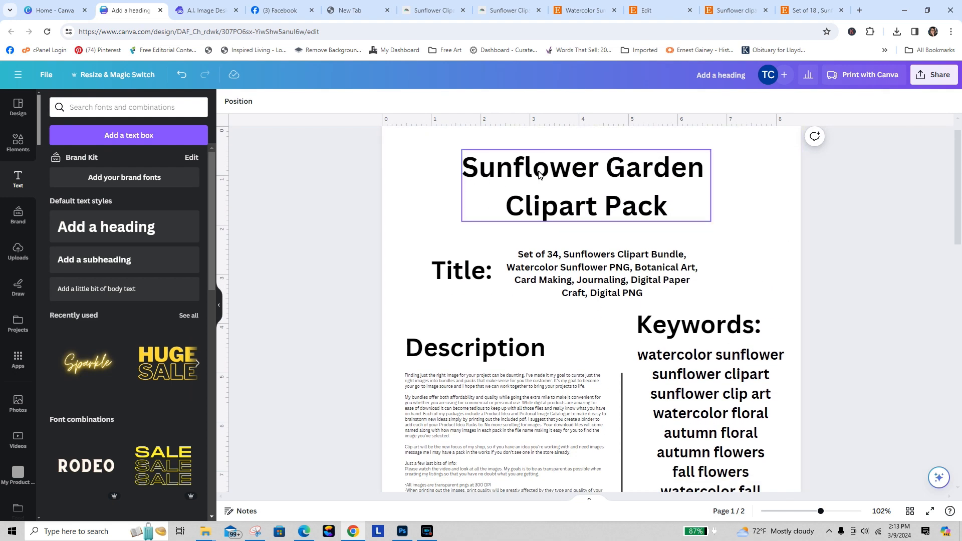
left_click(534, 268)
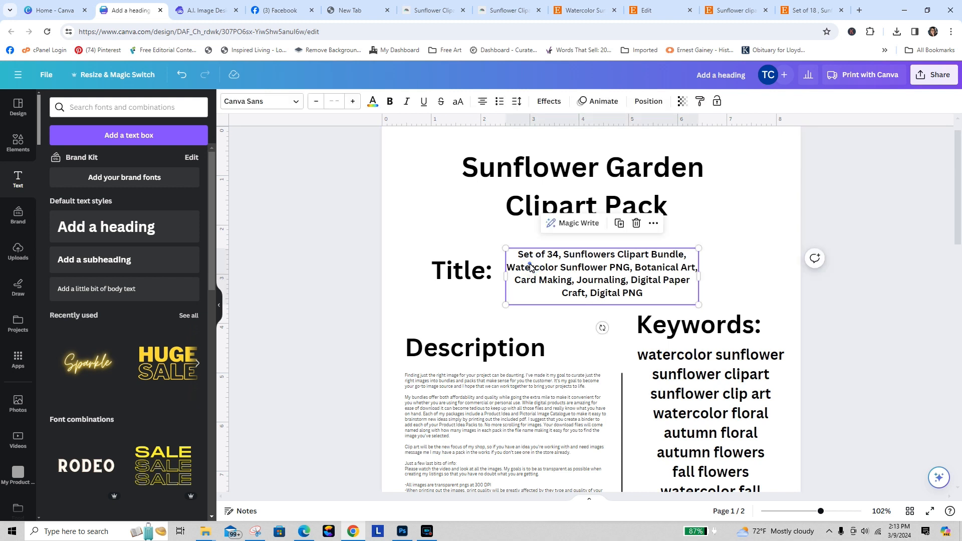
right_click(531, 269)
left_click(551, 258)
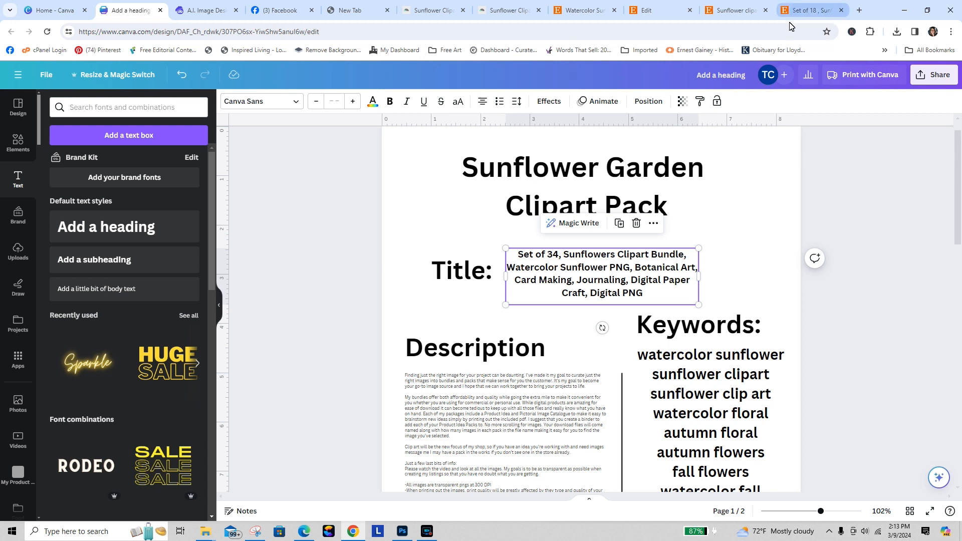
Return to the Etsy listing and paste the copied title beginning "Set of 34, Sunflowers Clipart Bundle, Watercolor Sunflower PNG" as its title.
left_click(652, 10)
left_click(399, 262)
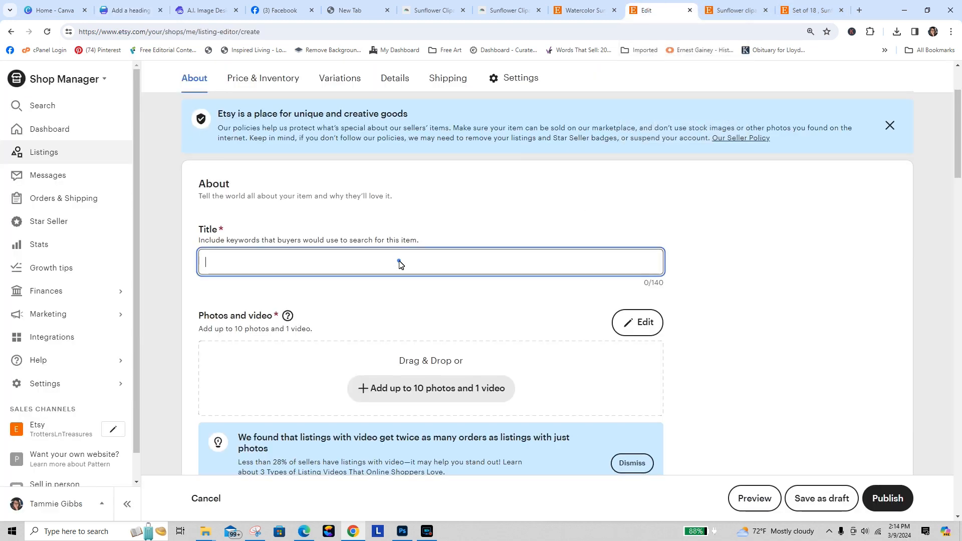
right_click(398, 261)
left_click(425, 358)
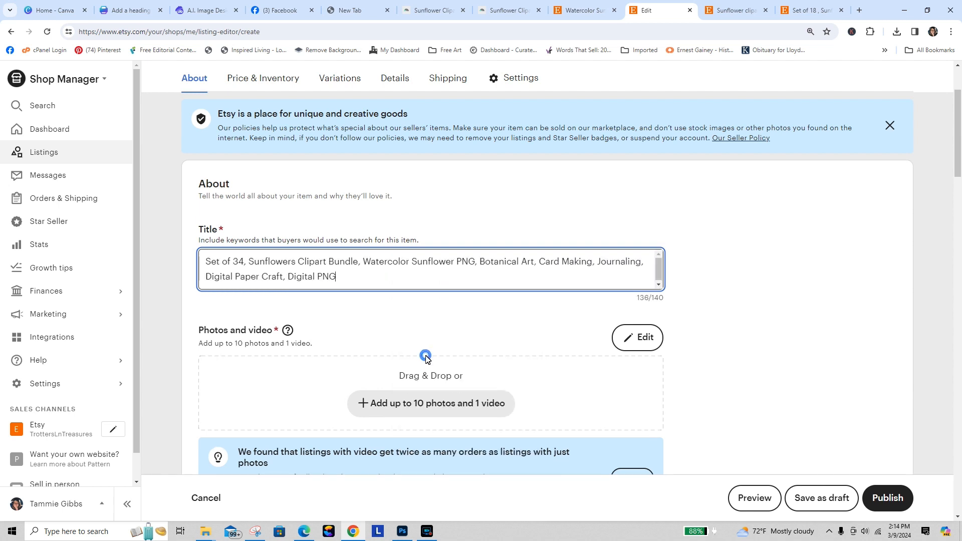
left_click(785, 279)
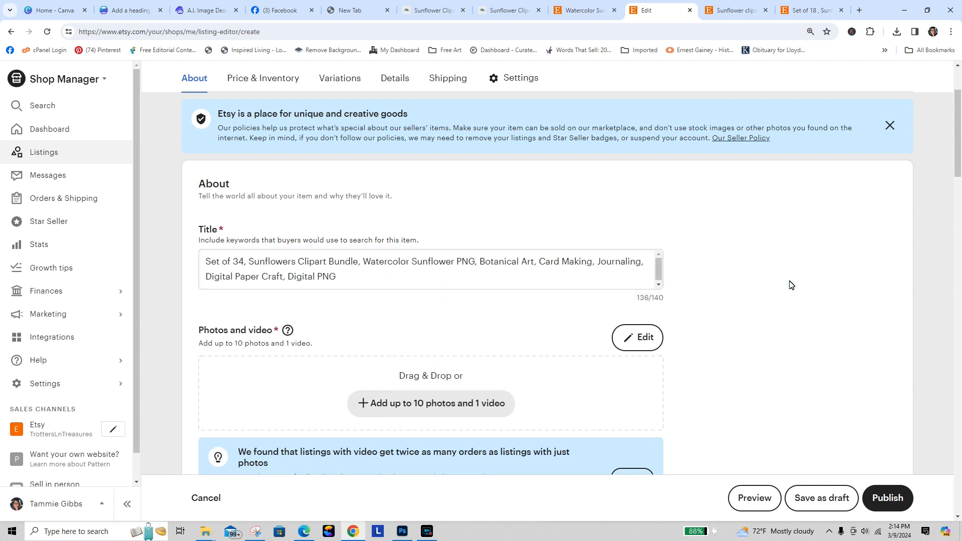
Upload the Sunflower Garden Clipart Video file from Downloads as the listing's video.
left_click_drag(959, 148, 960, 187)
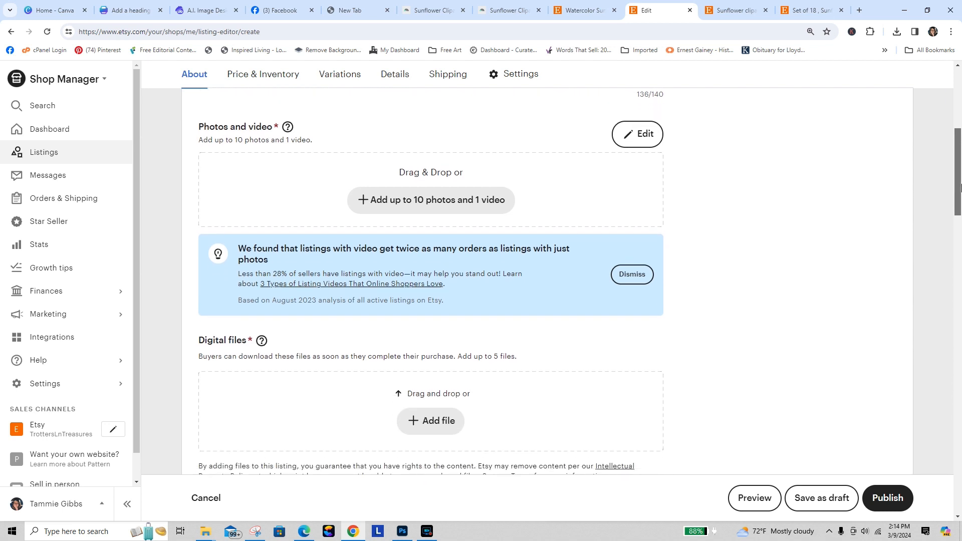
left_click(498, 202)
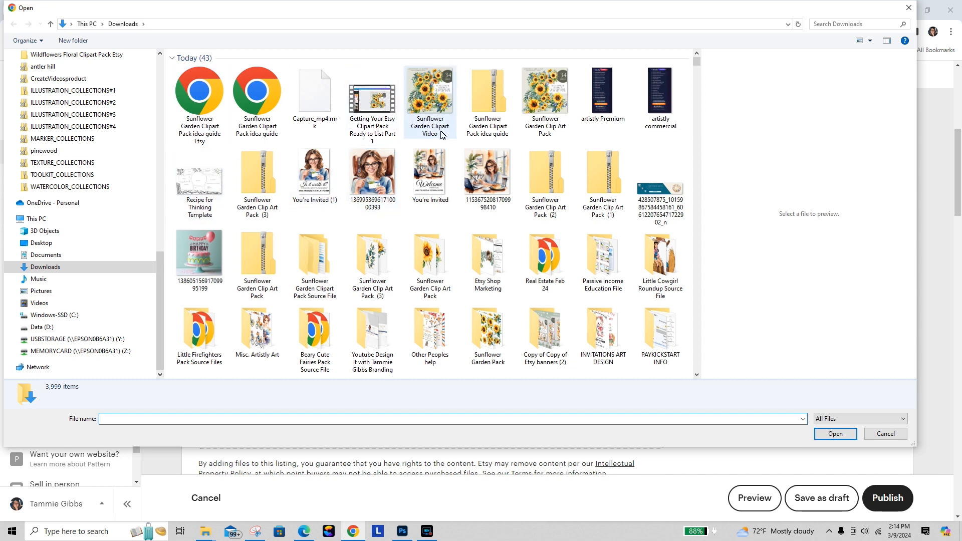
left_click(430, 88)
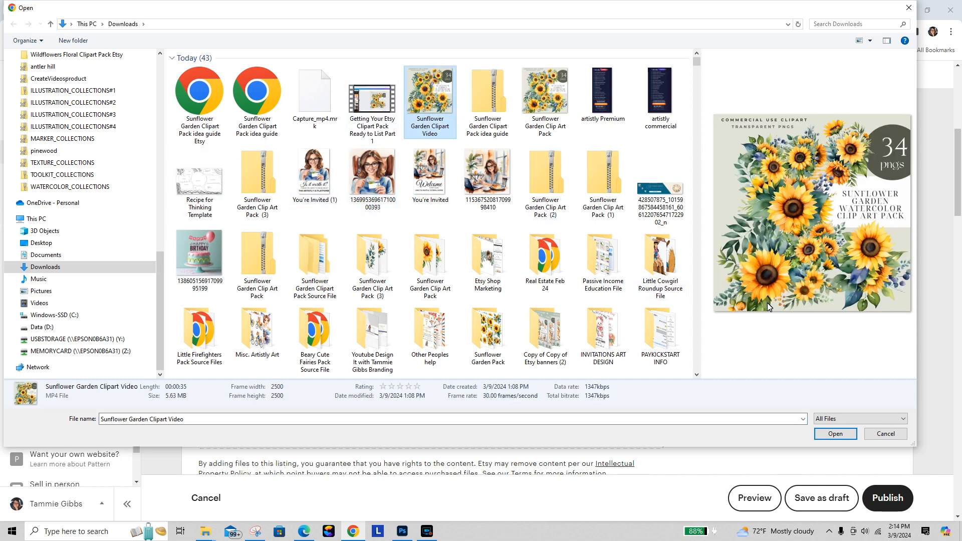
left_click(834, 433)
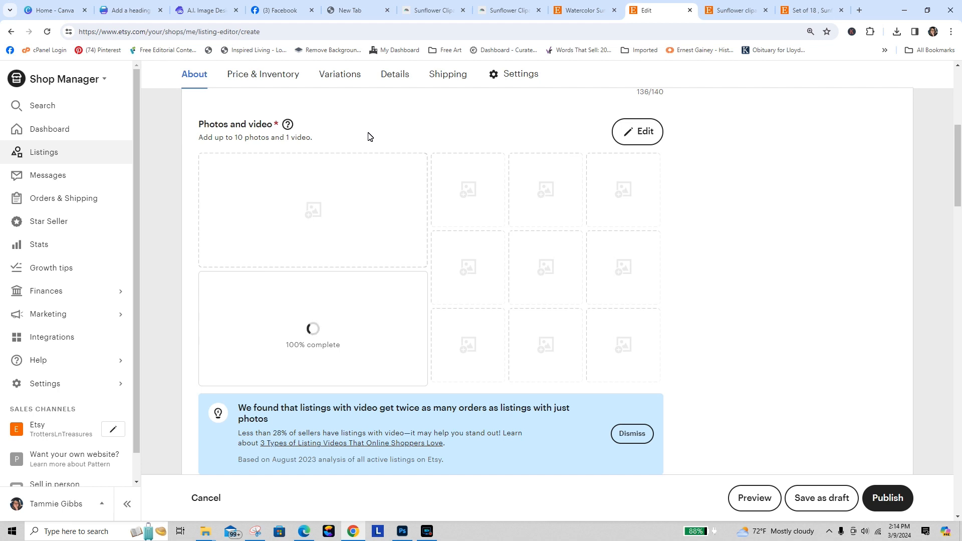
Upload the Sunflower Garden Clip Art Pack PNG from Downloads as the listing's primary photo.
left_click(297, 215)
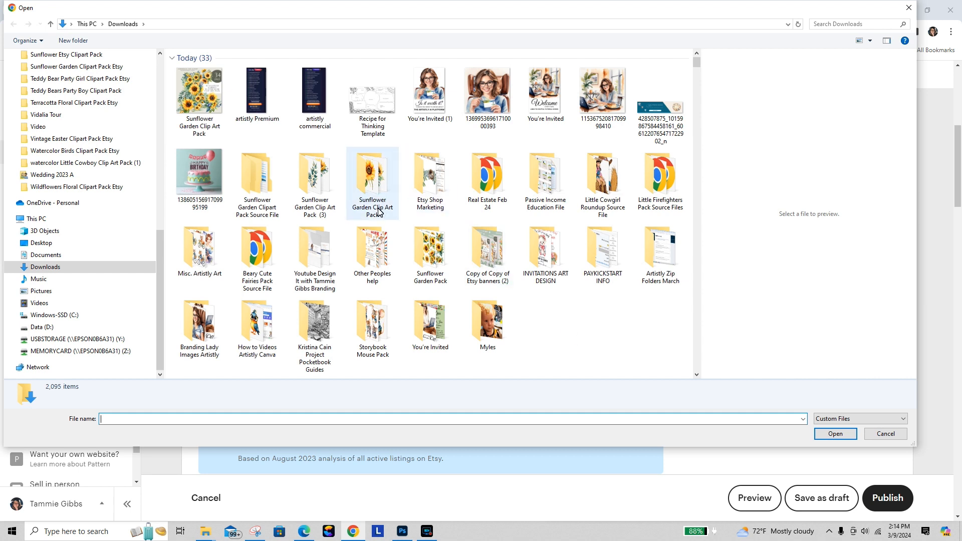
double_click(260, 188)
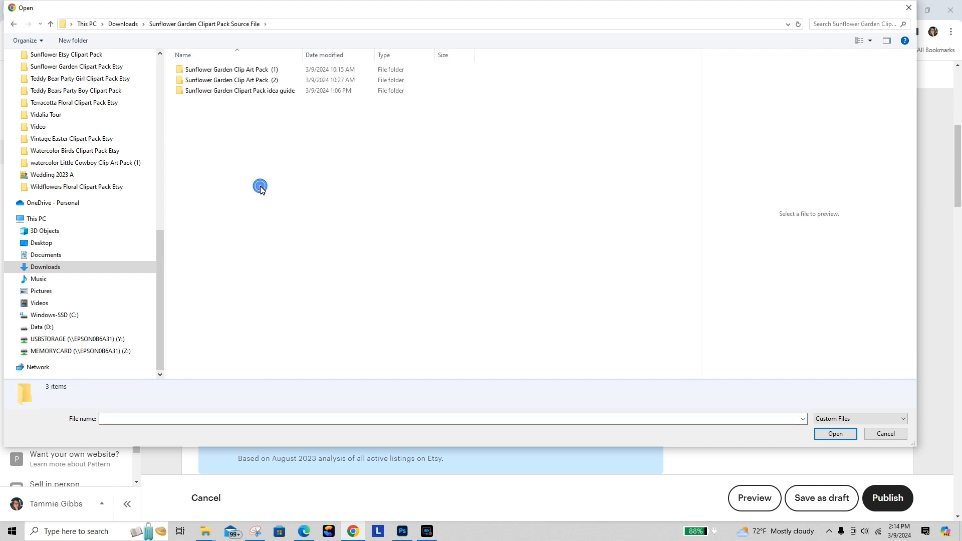
double_click(245, 70)
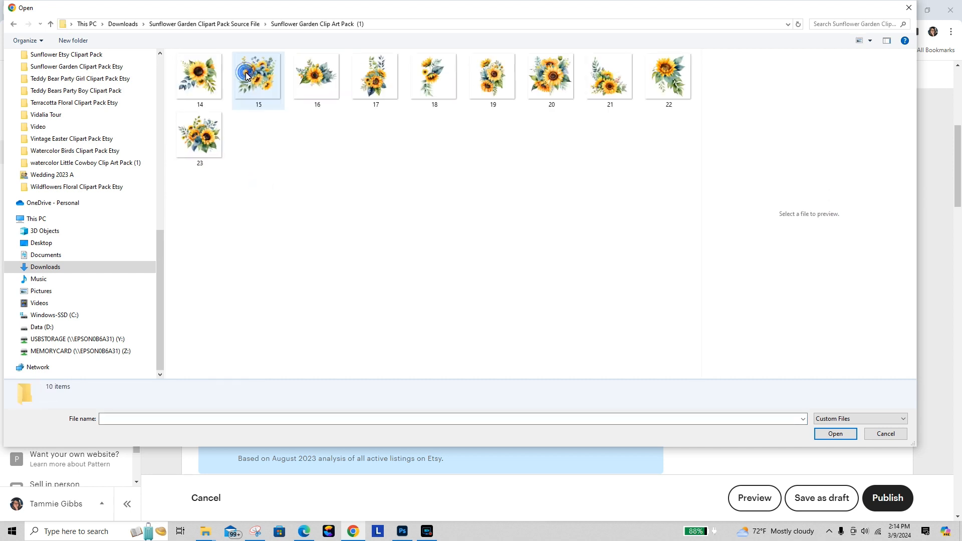
left_click(50, 25)
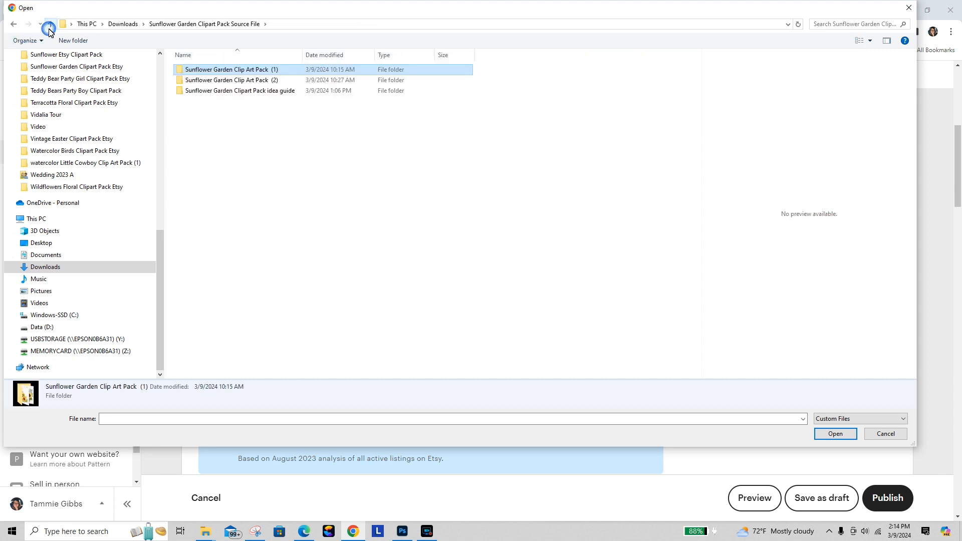
left_click(50, 26)
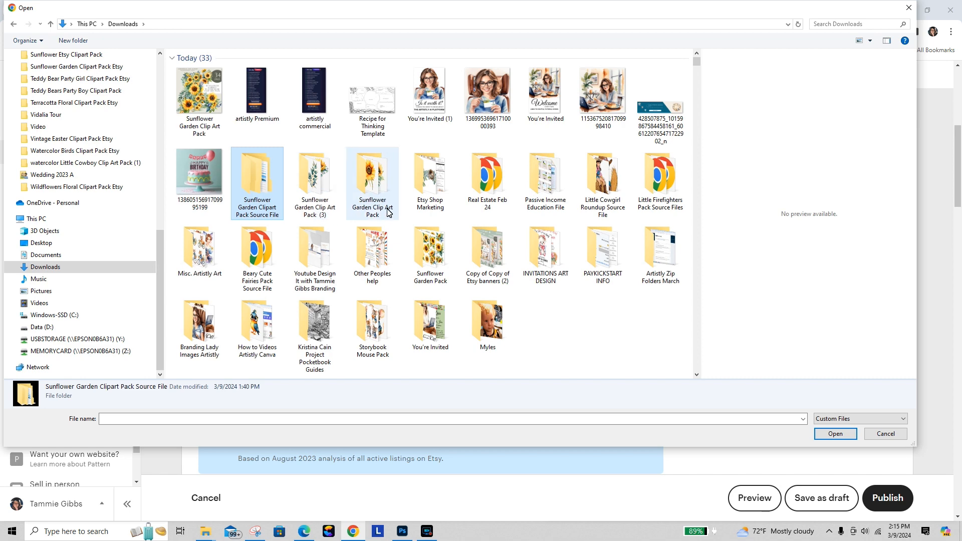
double_click(321, 180)
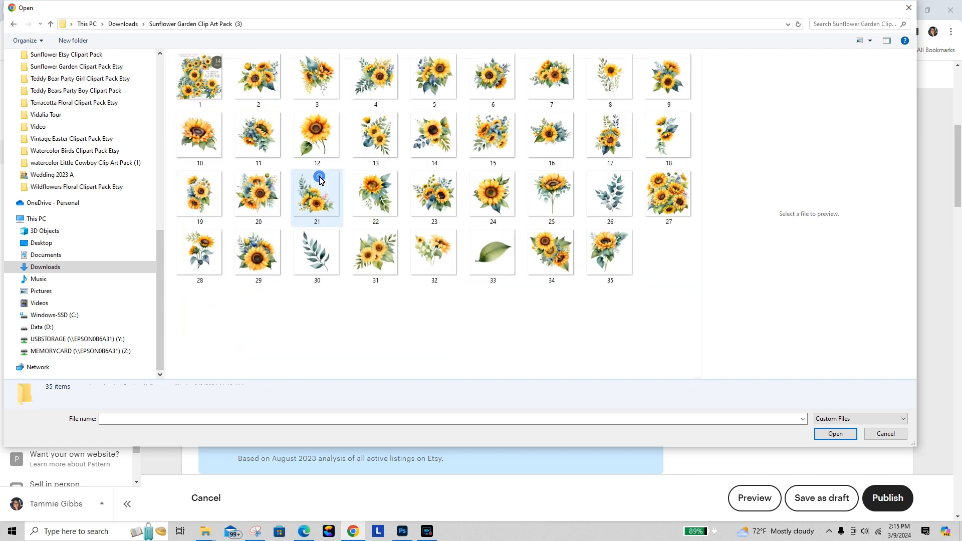
left_click(50, 24)
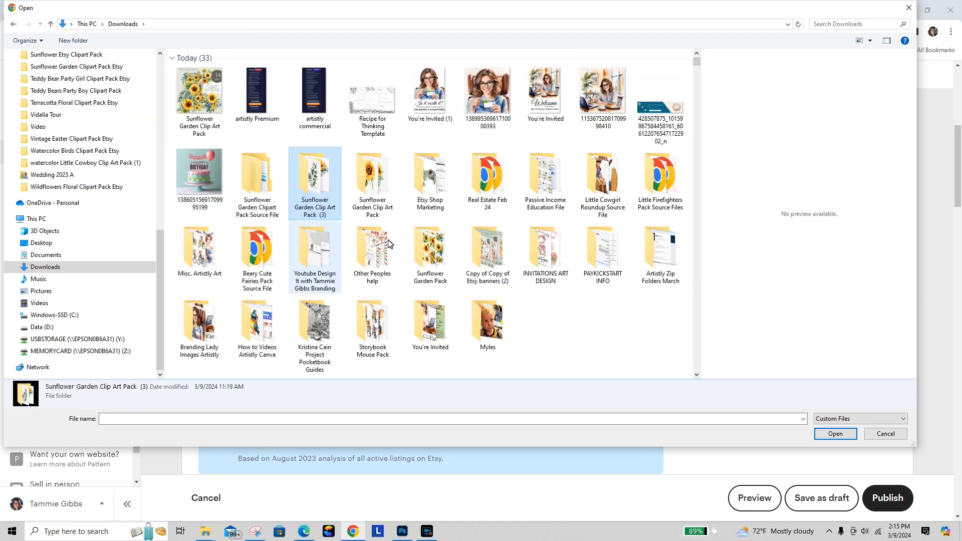
left_click(203, 106)
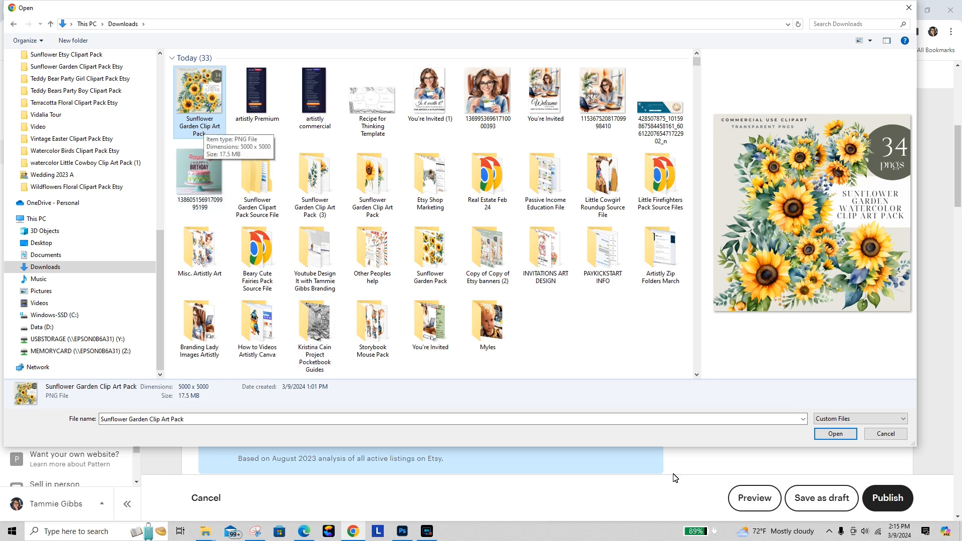
left_click(833, 434)
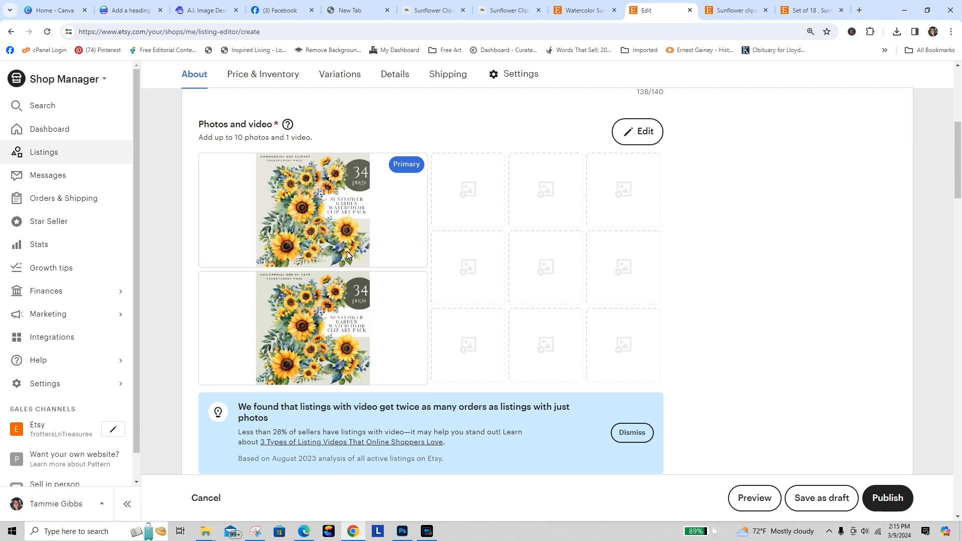
Look through the Sunflower Garden Clipart Pack Source File and Sunflower Garden Clip Art Pack (3) folders for additional listing photos.
left_click(472, 190)
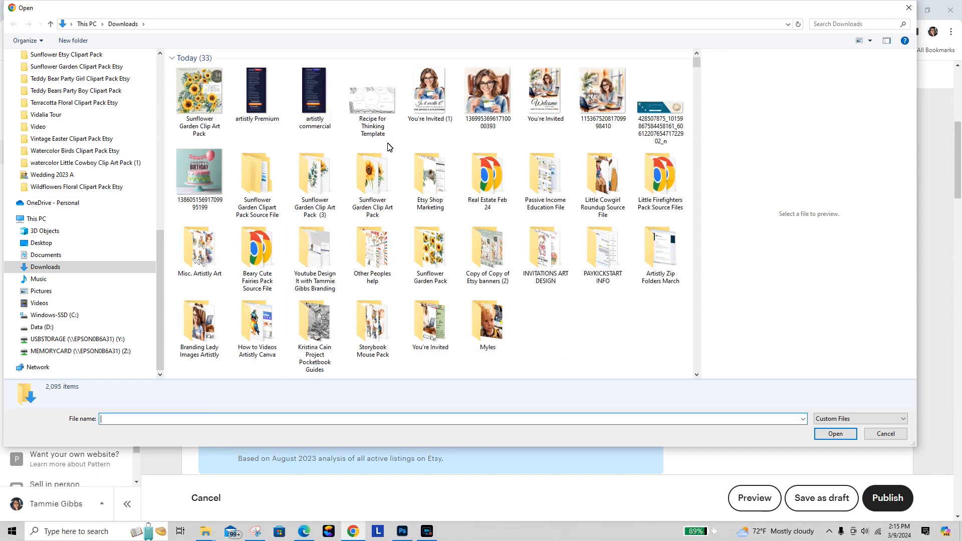
double_click(252, 191)
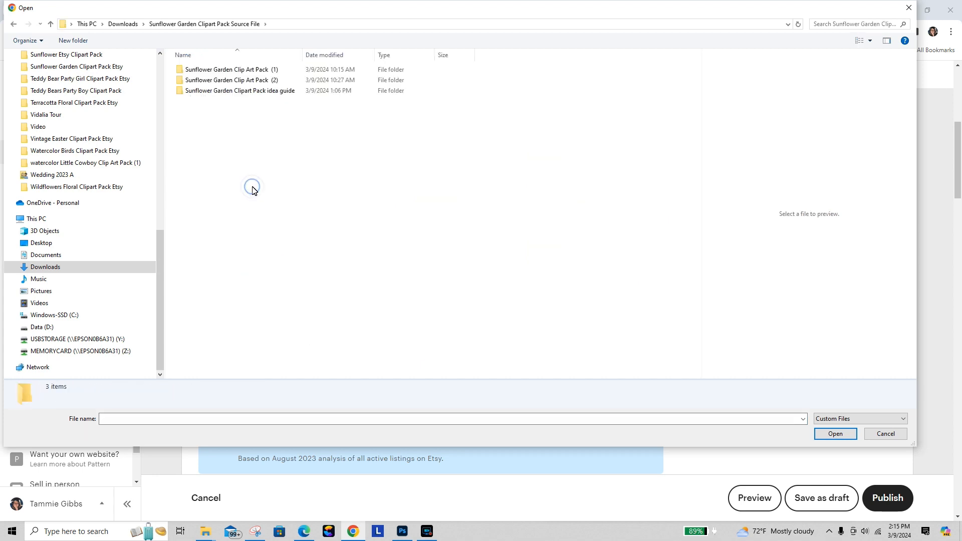
left_click(50, 26)
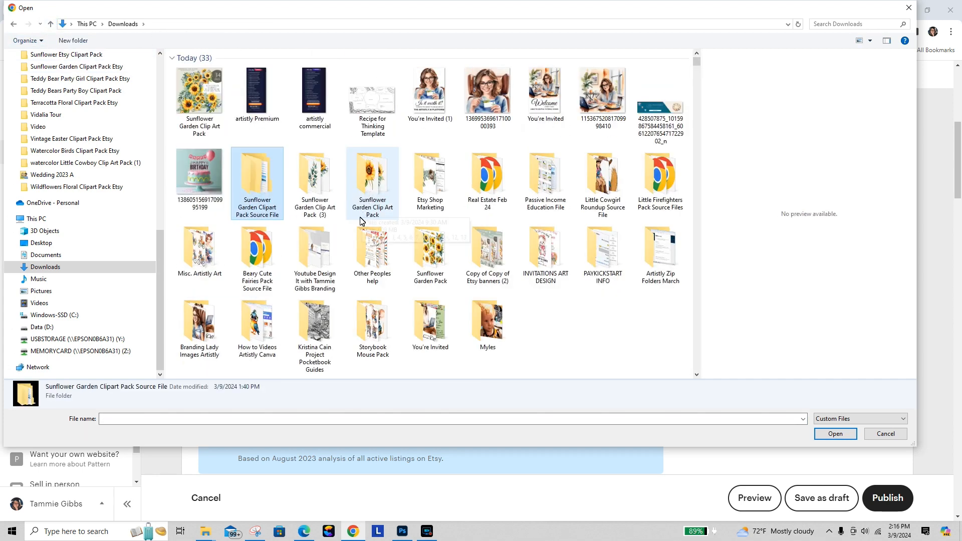
double_click(315, 189)
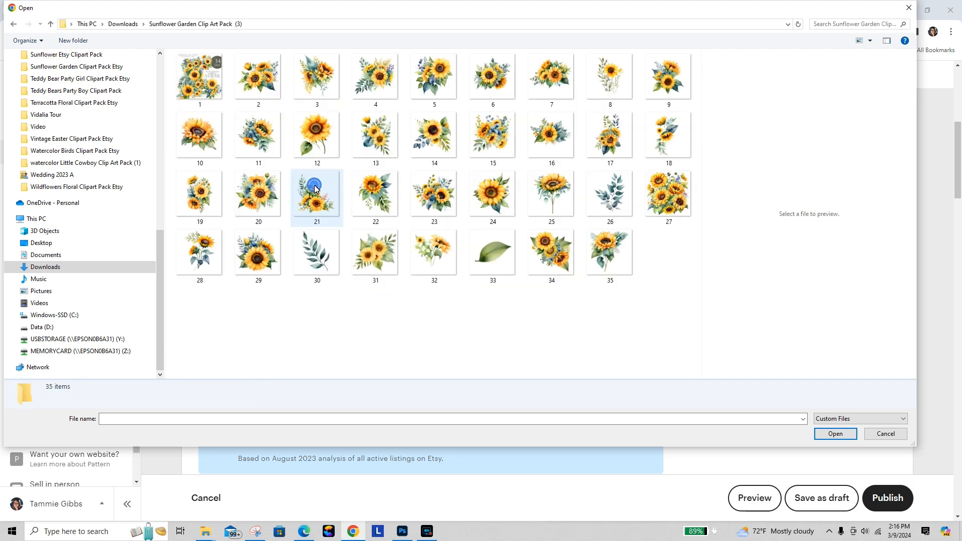
left_click(51, 23)
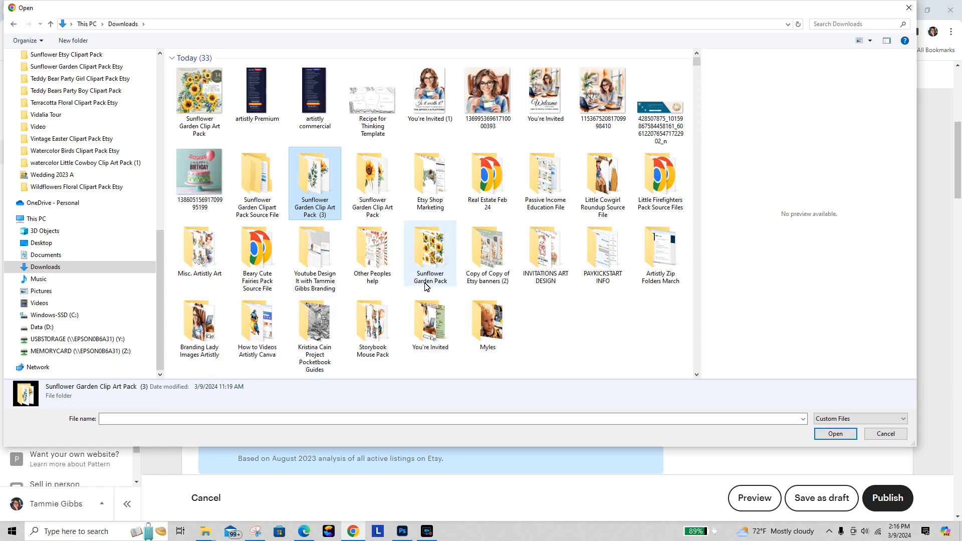
Upload all five images from the Sunflower Garden ClipArt Pack Thumbnails folder, inside Sunflower Garden Pack, as additional listing photos.
double_click(431, 249)
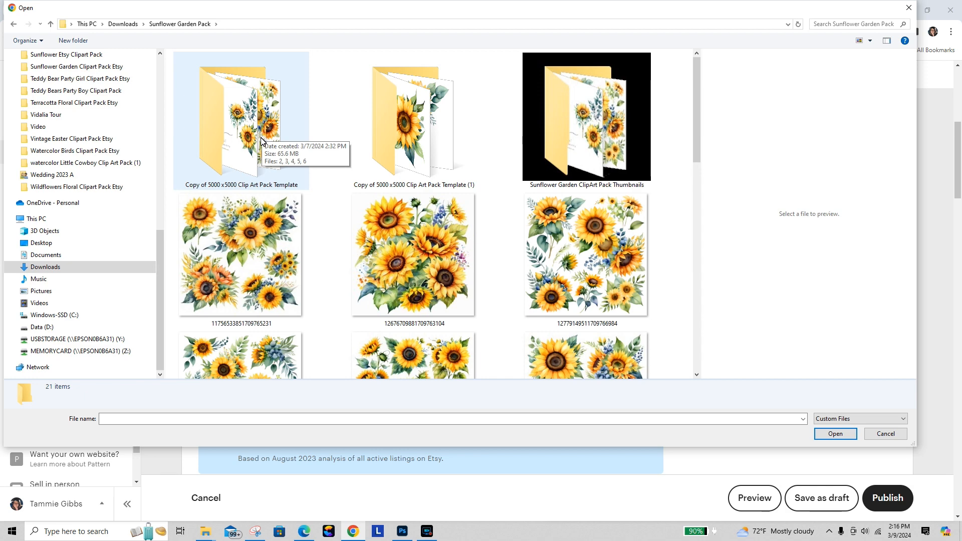
double_click(249, 113)
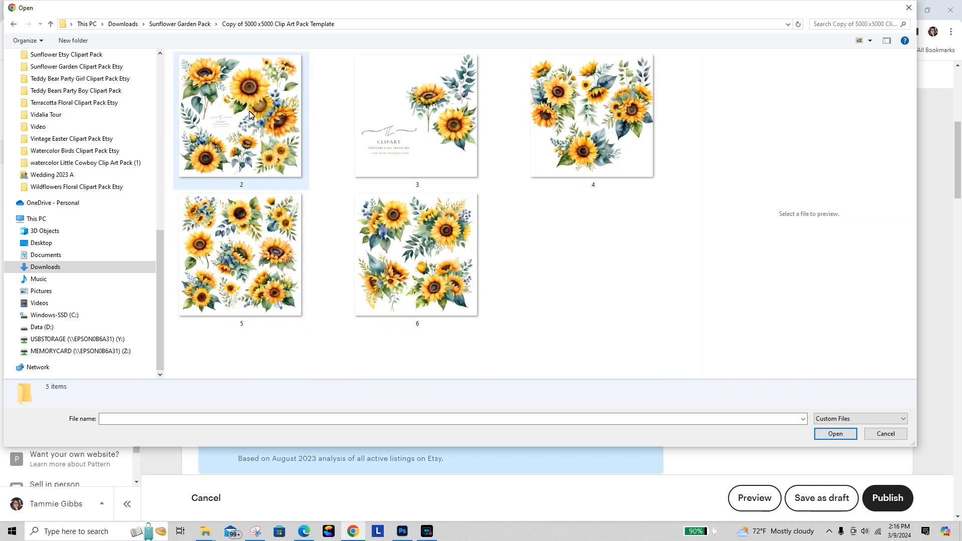
left_click(571, 110)
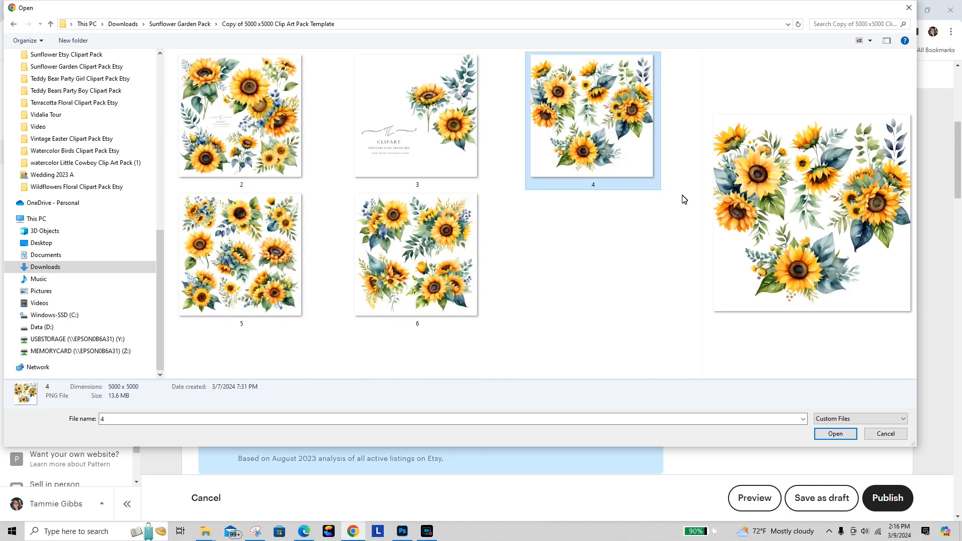
left_click(51, 24)
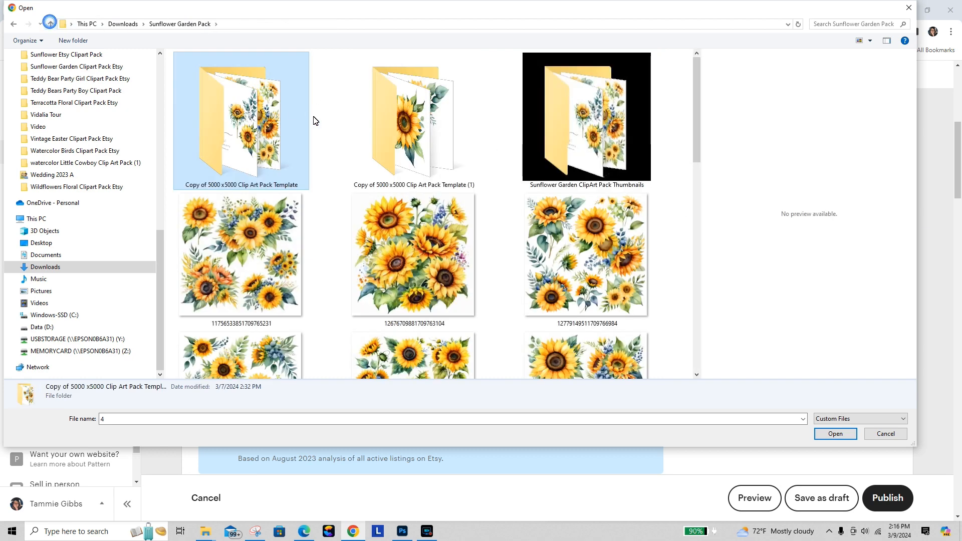
double_click(608, 145)
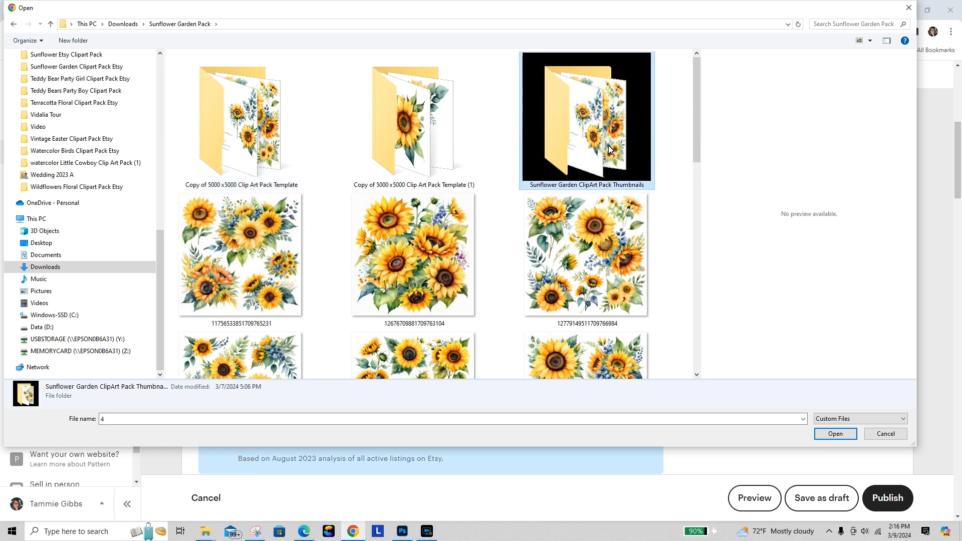
left_click(316, 88)
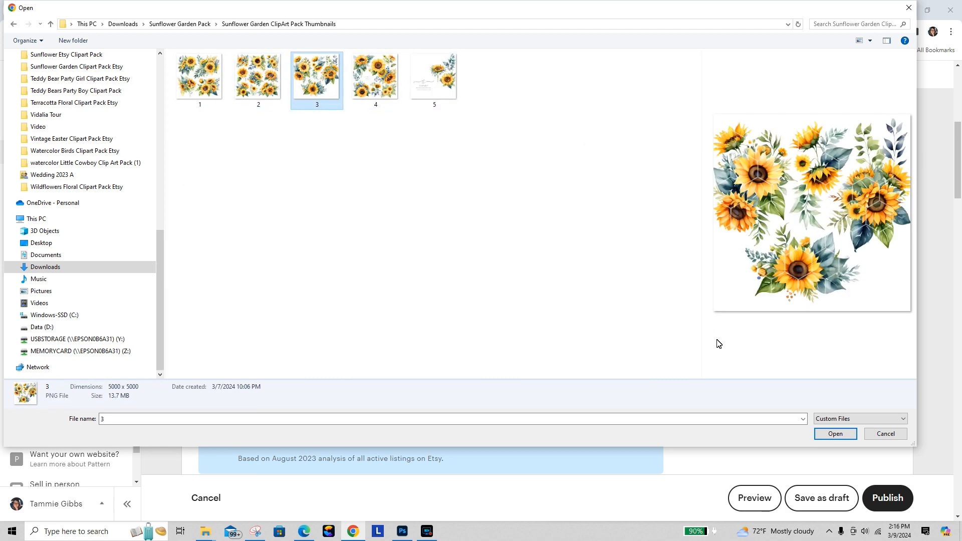
left_click(506, 168)
left_click_drag(528, 147, 176, 69)
left_click(835, 434)
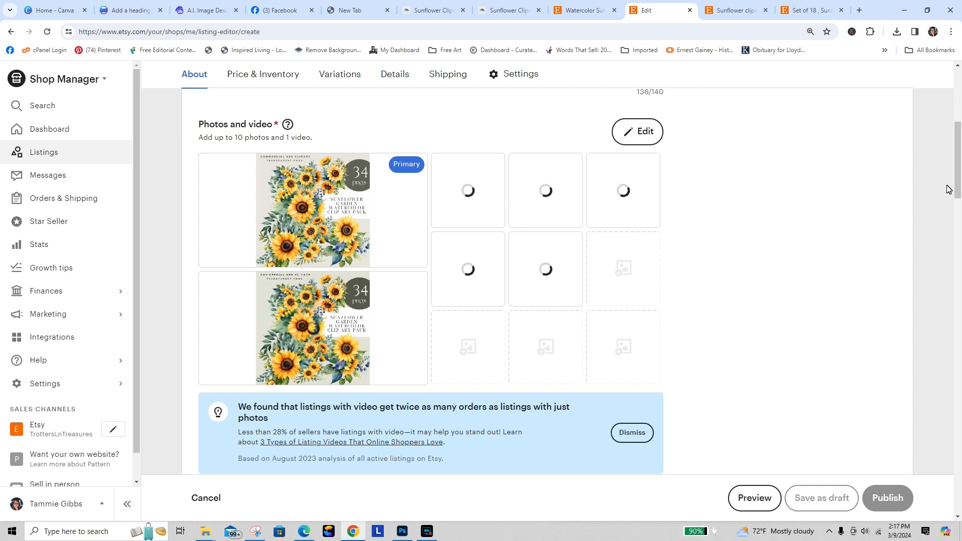
Switch to the Canva design for the Sunflower Garden Clipart Pack and copy its listing description text.
left_click_drag(956, 192, 956, 256)
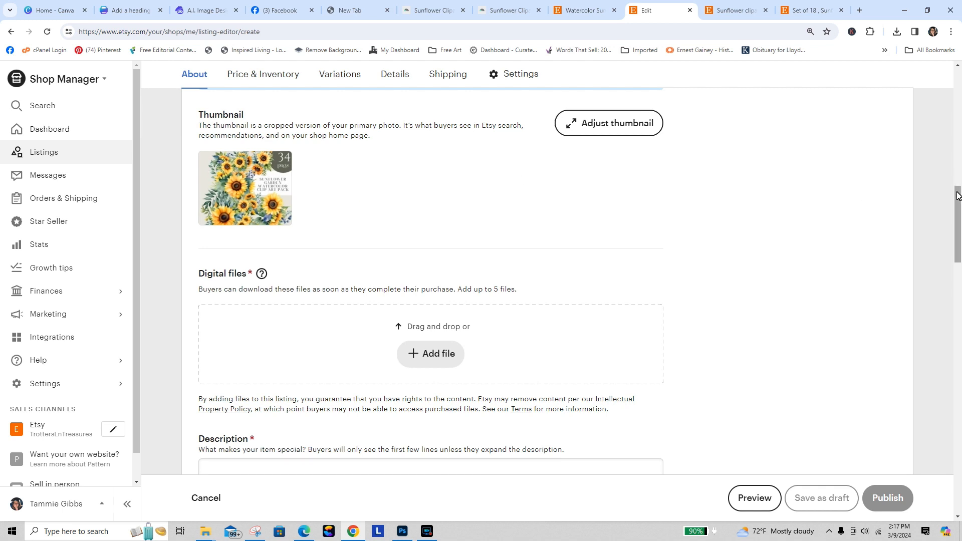
scroll(957, 195, "down", 1)
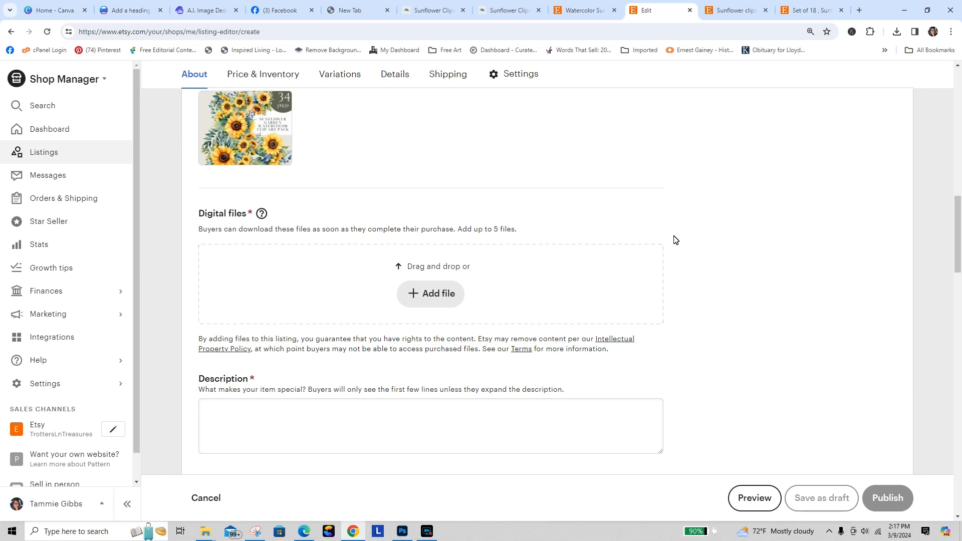
left_click_drag(958, 234, 958, 189)
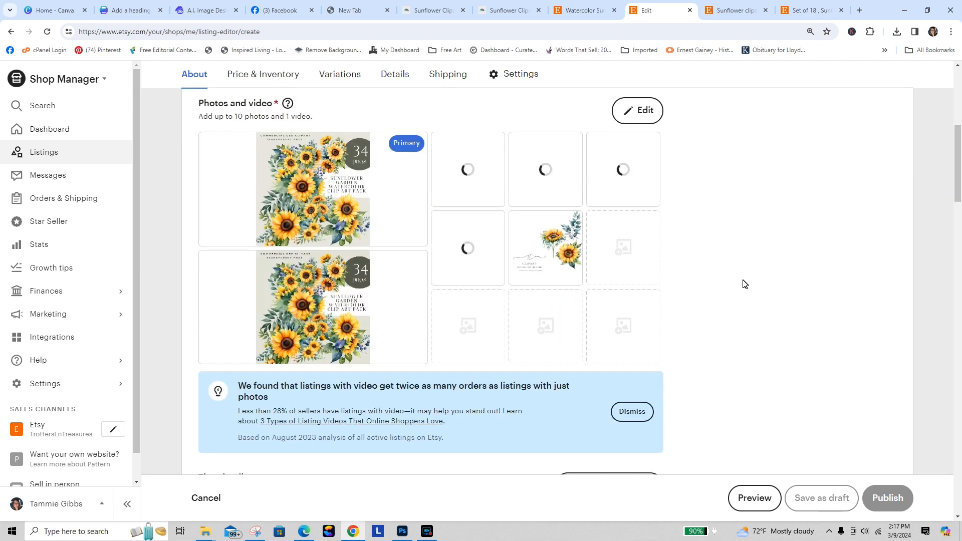
left_click_drag(958, 187, 958, 283)
left_click(492, 273)
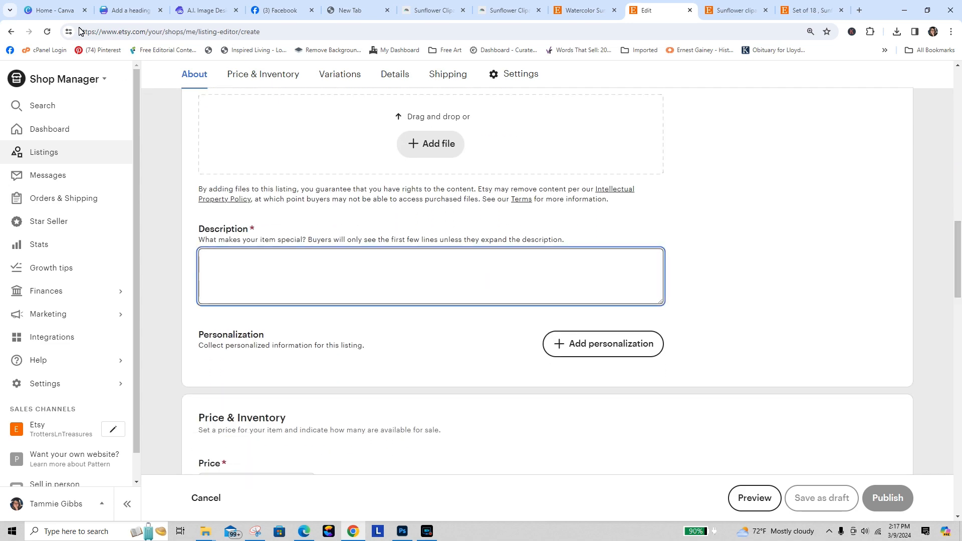
left_click(129, 10)
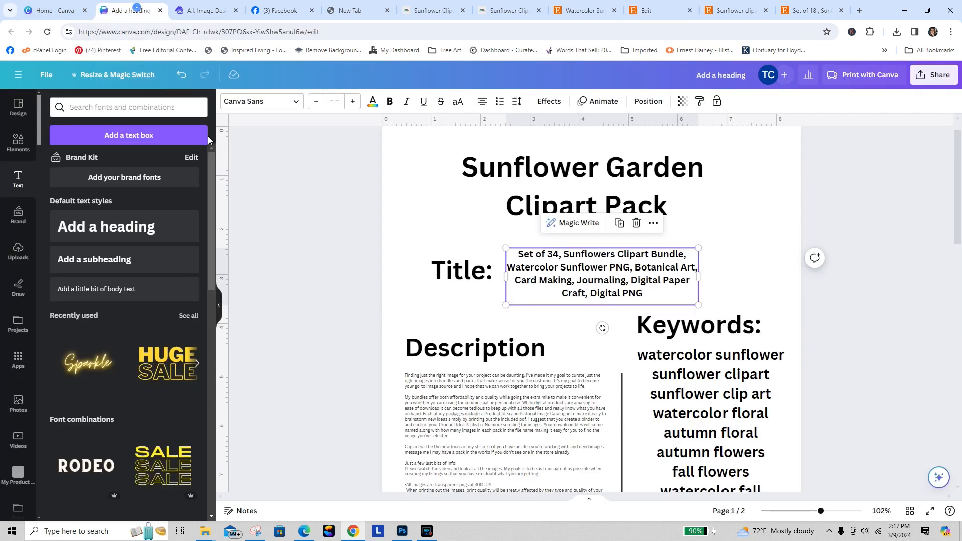
left_click(502, 401)
right_click(501, 401)
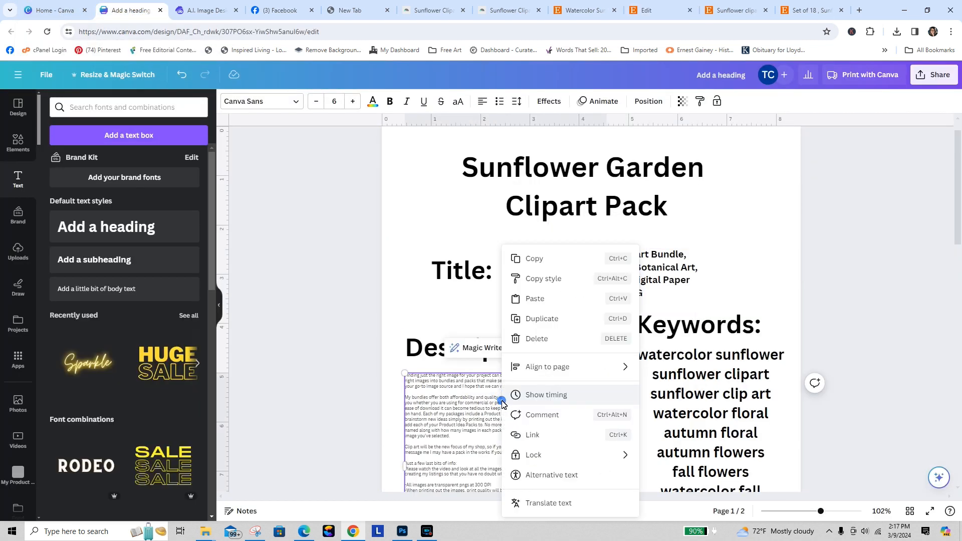
left_click(540, 258)
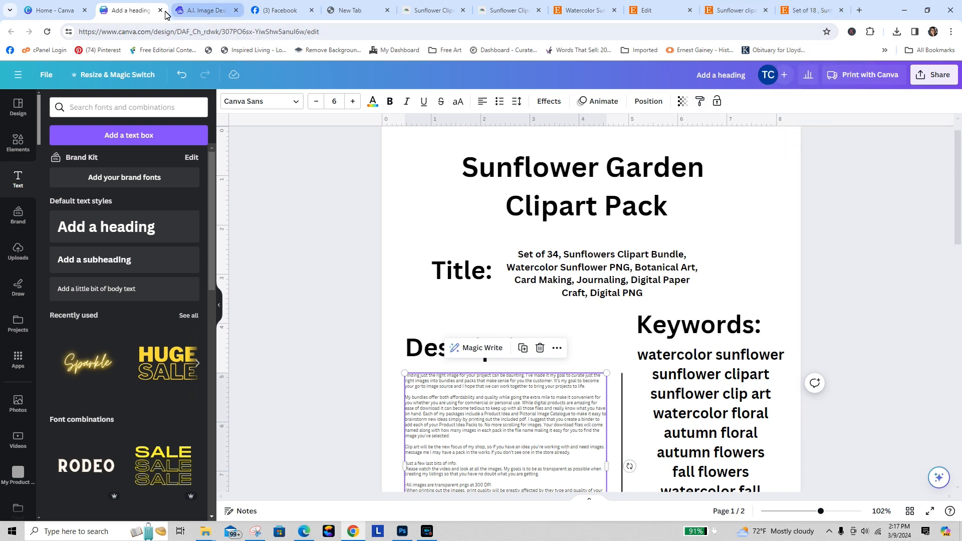
Return to the Etsy listing and paste the copied text as its description.
left_click(651, 10)
left_click(449, 258)
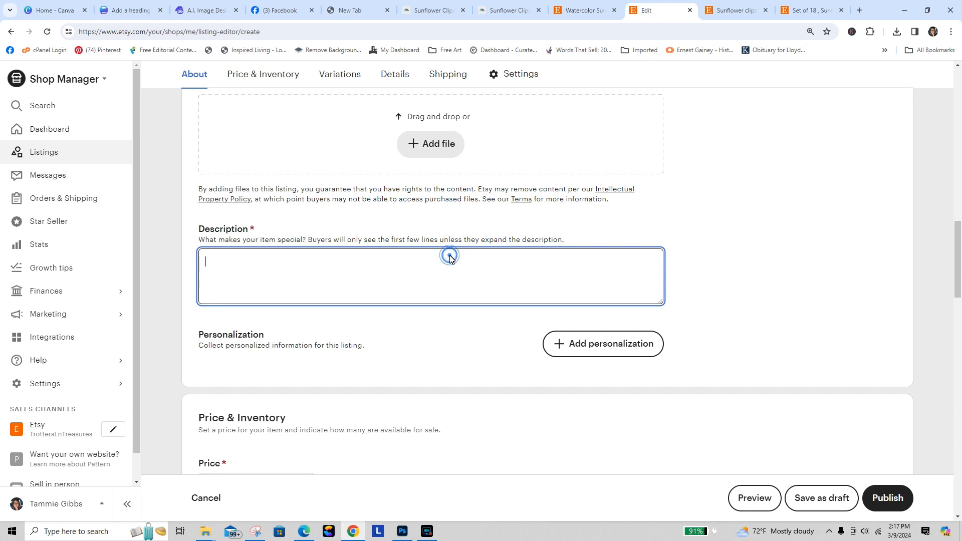
right_click(412, 267)
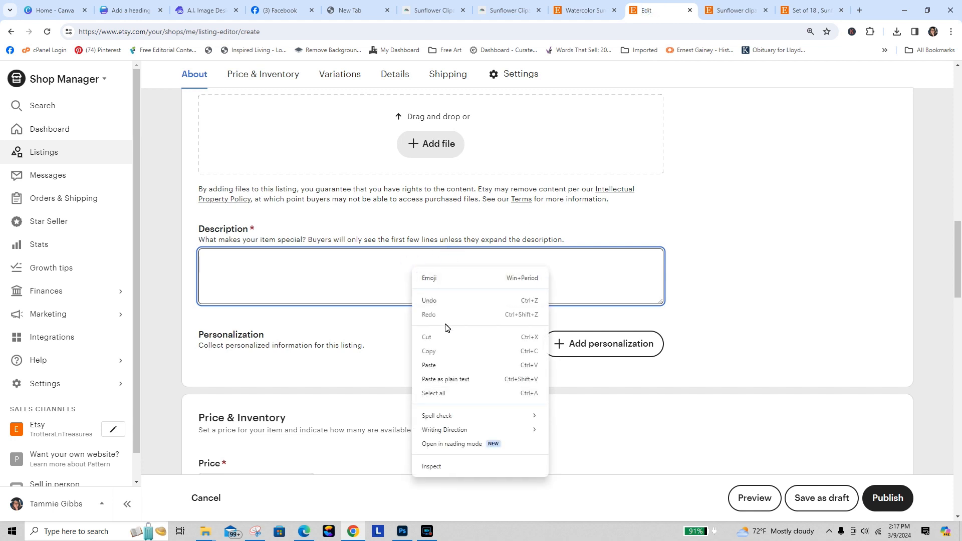
left_click(442, 367)
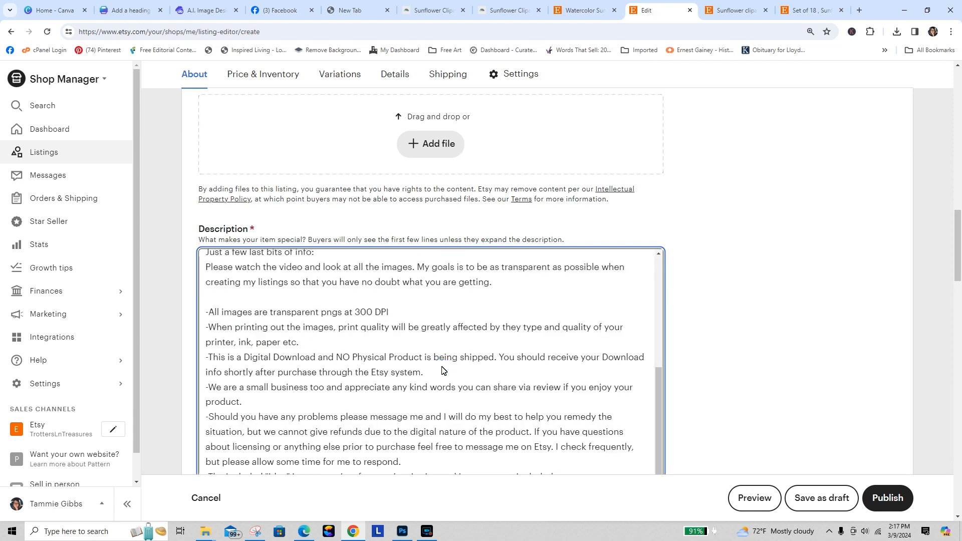
left_click_drag(659, 452, 659, 493)
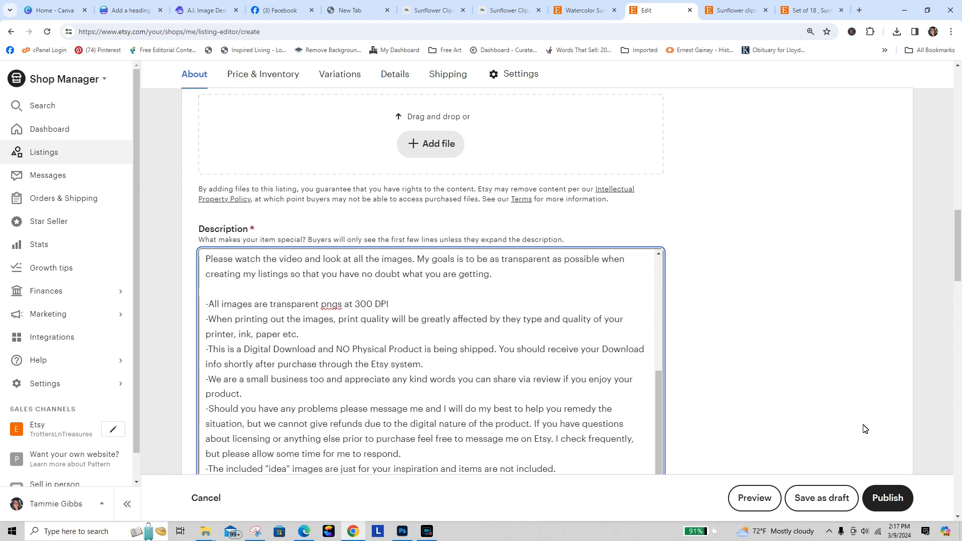
scroll(718, 234, "down", 7)
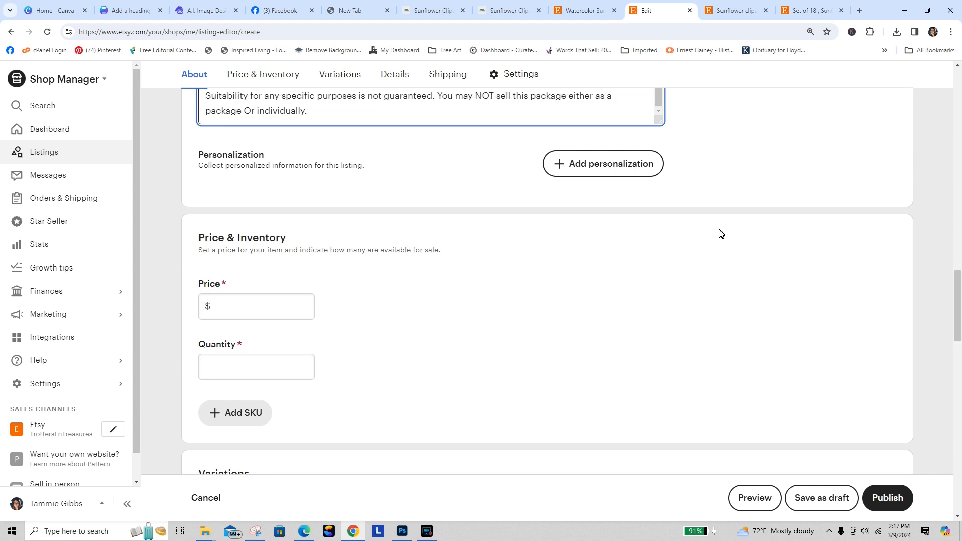
left_click(747, 161)
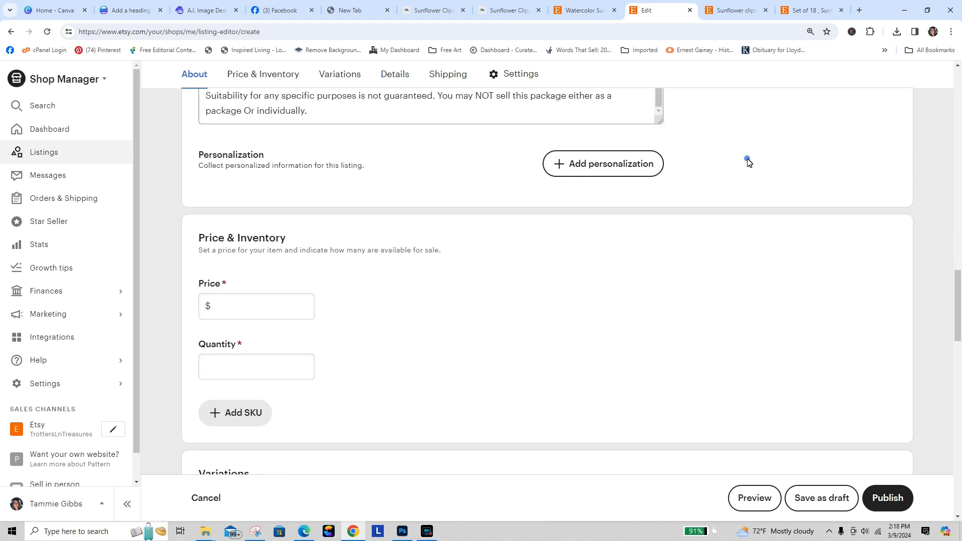
Add personalization with the buyer instruction "Type Yes that you understand that this is a digital product and that no physical item will be shipped.".
scroll(748, 161, "up", 2)
left_click(584, 262)
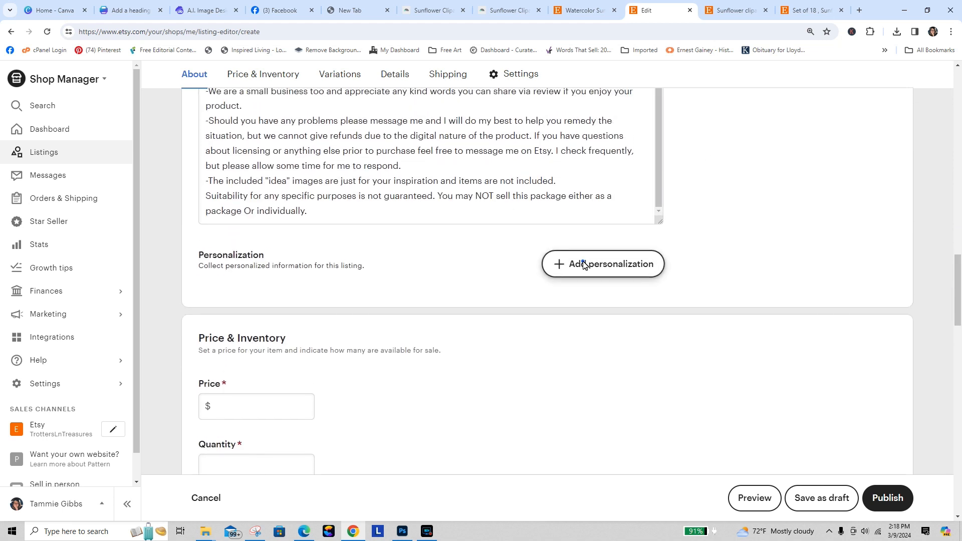
mouse_move(206, 333)
left_mouse_down()
mouse_move(376, 326)
mouse_move(191, 335)
left_mouse_up()
left_click(375, 326)
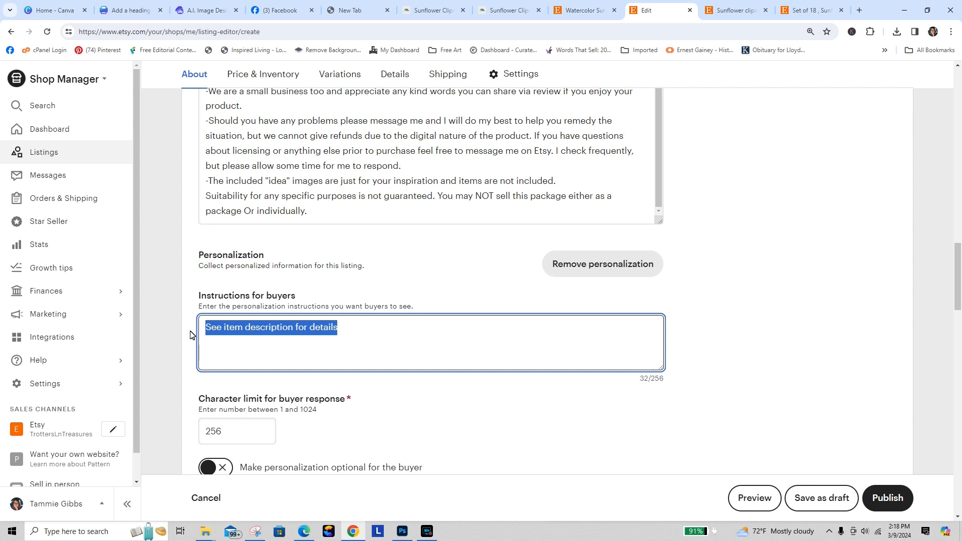
type("Type Ye")
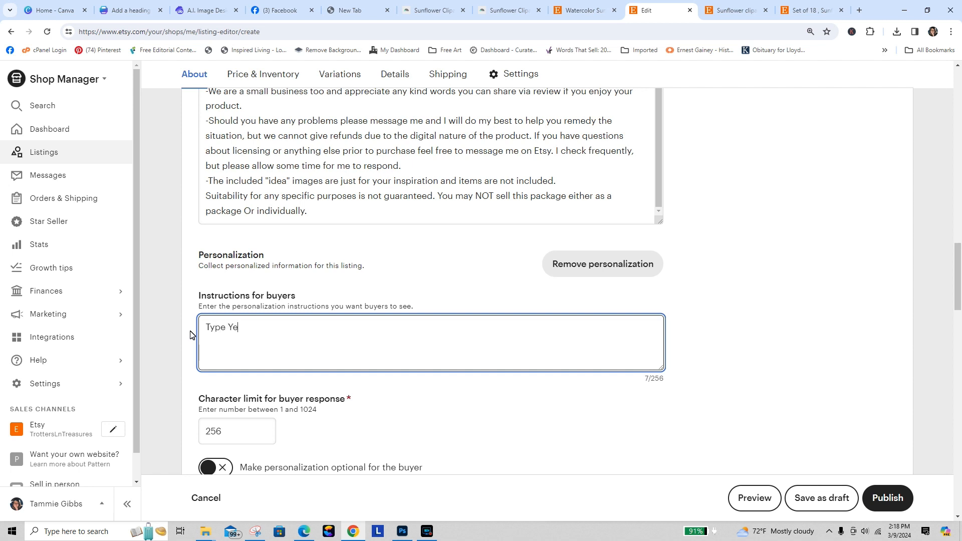
type("s that you understand that this is")
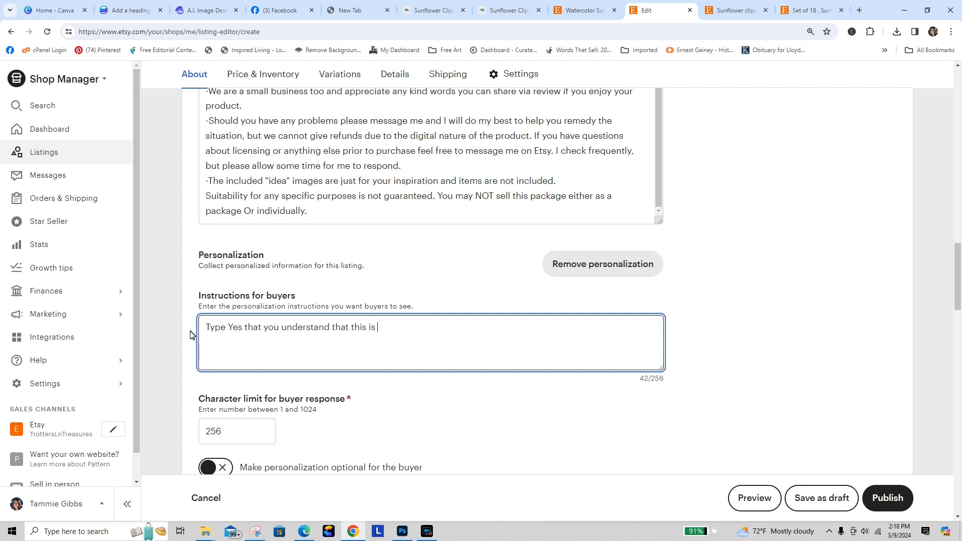
type(" a digital product and that no phy")
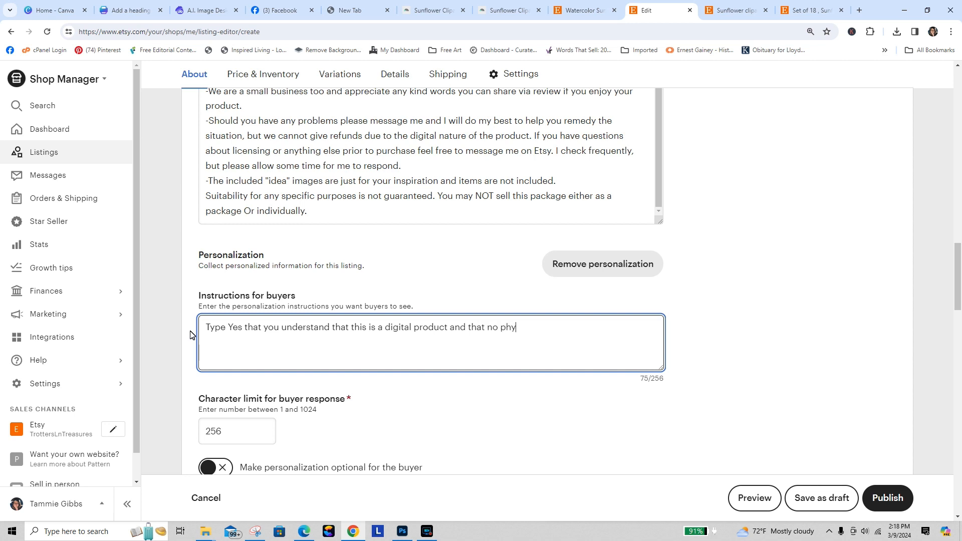
type("sical item will be shipped.")
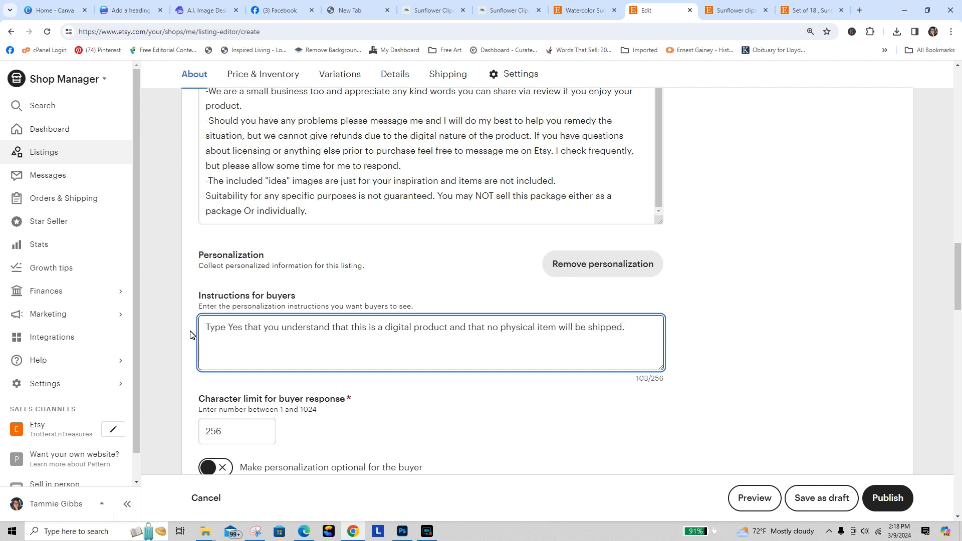
left_click(717, 373)
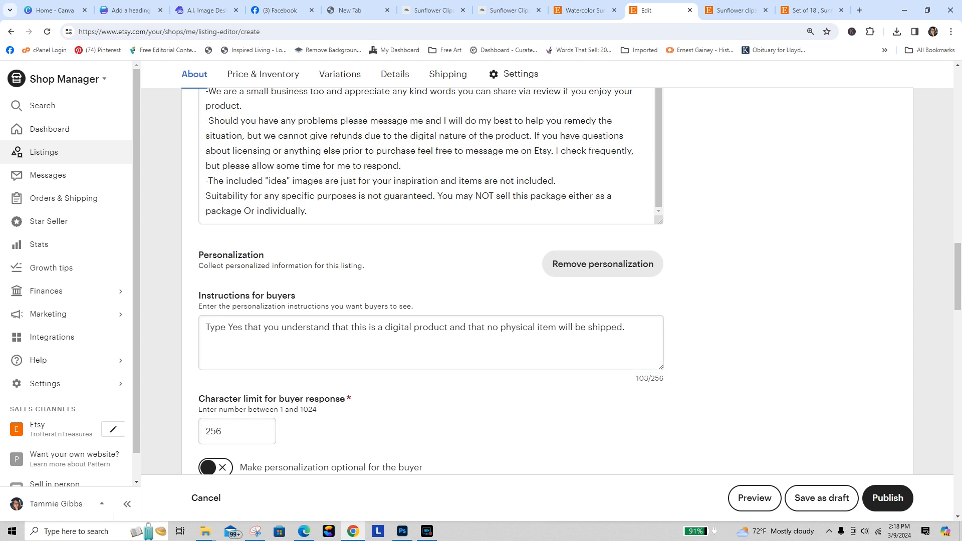
Set the listing's price to $4.99 and its quantity to 10.
left_click_drag(958, 256, 958, 302)
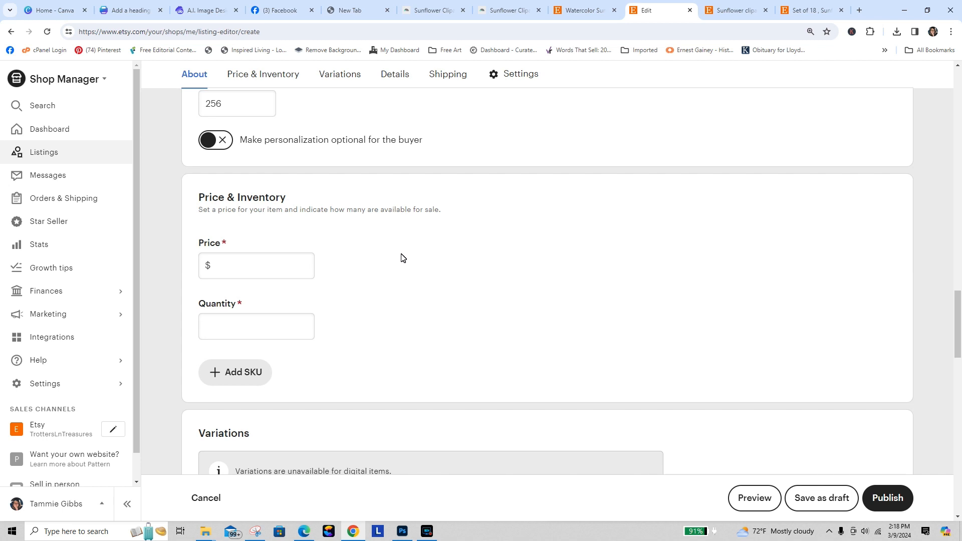
left_click(248, 269)
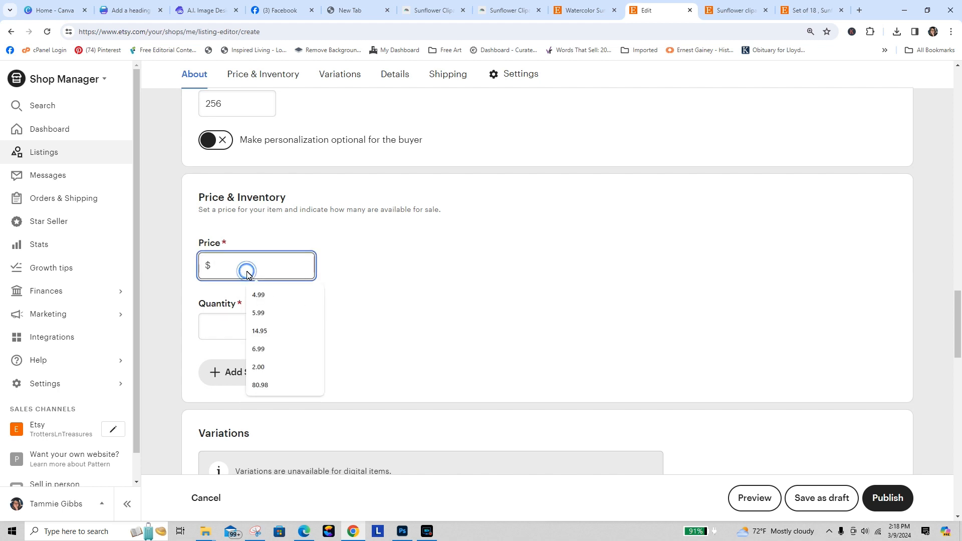
type("4")
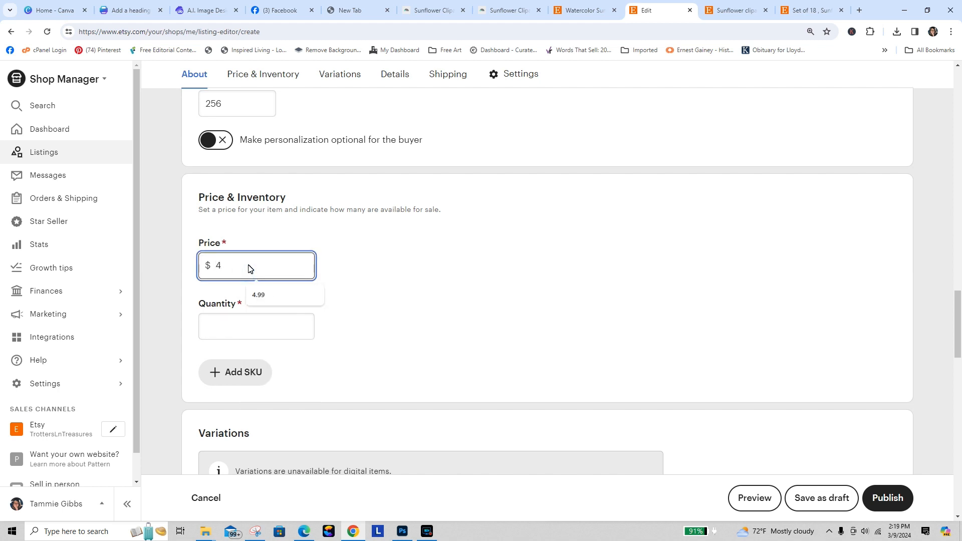
type(".99")
left_click(267, 335)
type("10")
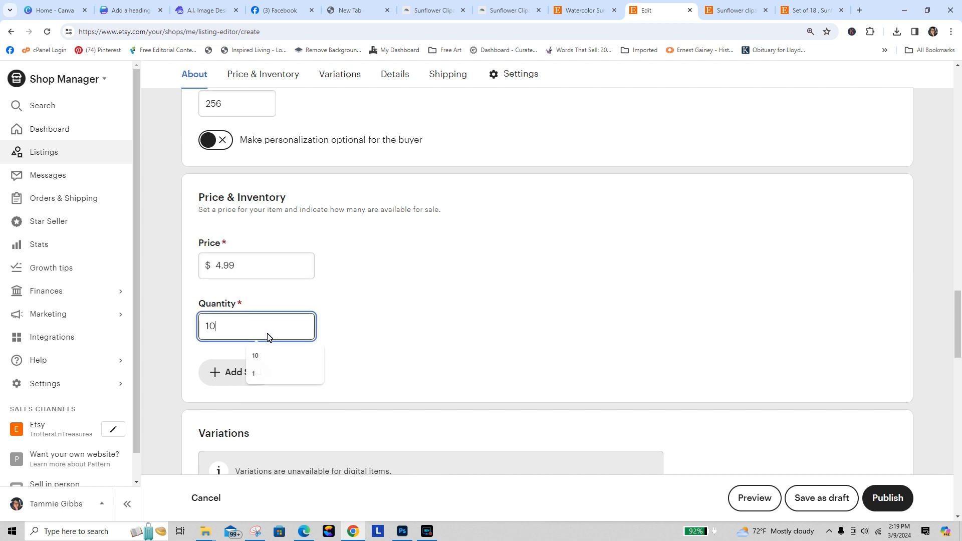
left_click(475, 259)
Search the categories for "Clipart" and assign Clip Art & Image Files as the listing's category.
left_click_drag(957, 312, 958, 370)
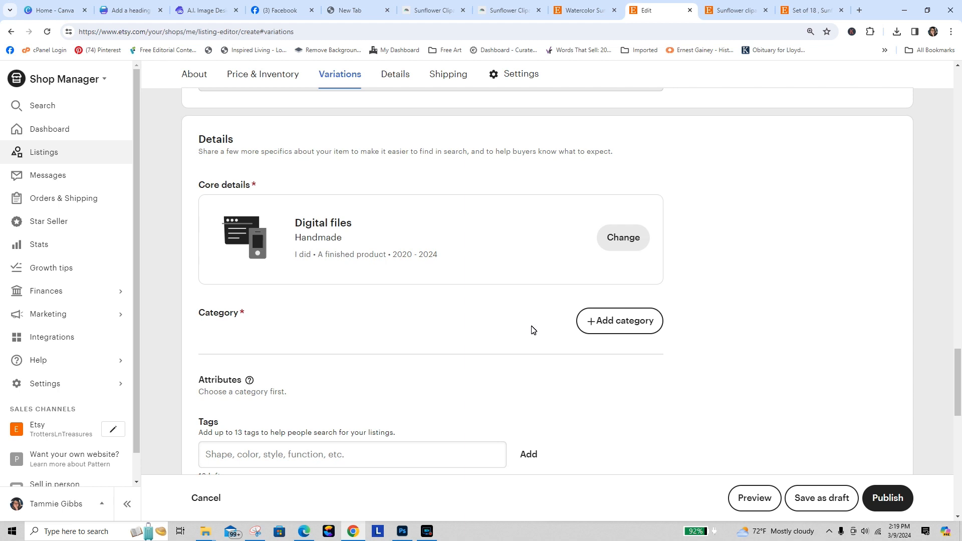
left_click(612, 327)
left_click(229, 144)
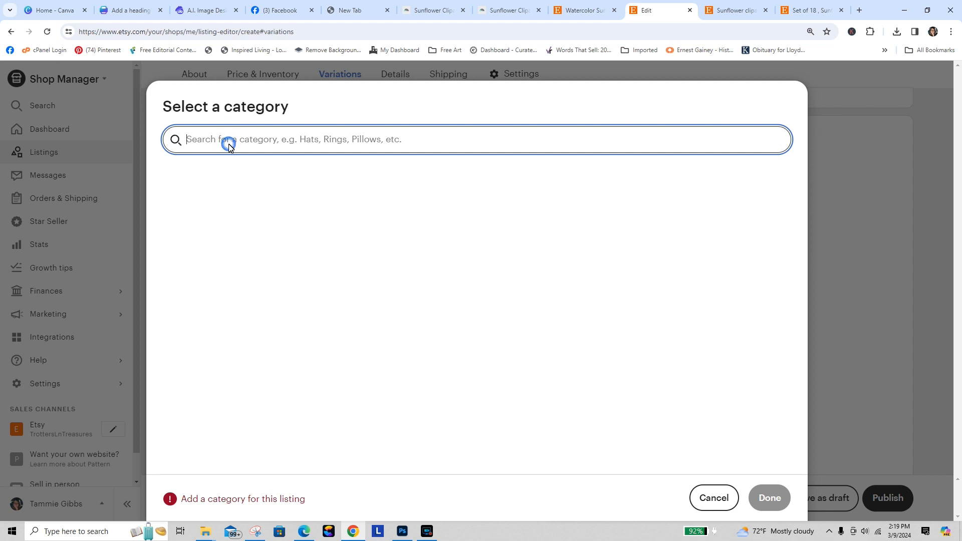
type("Clipa")
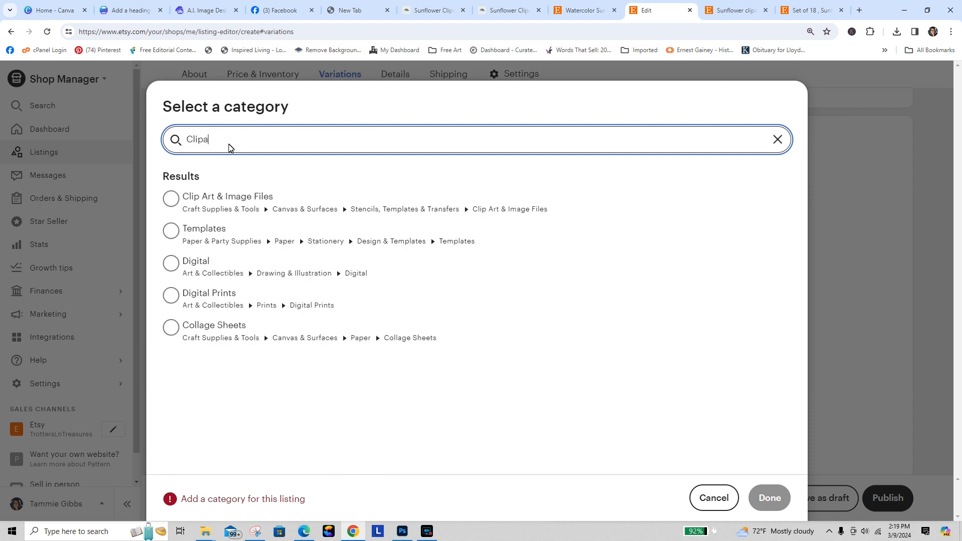
type("rt")
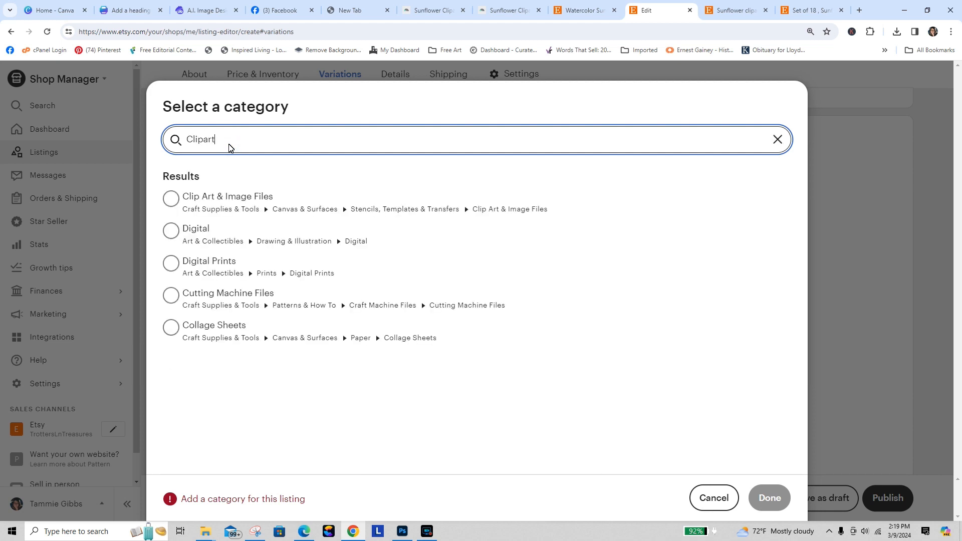
left_click(171, 199)
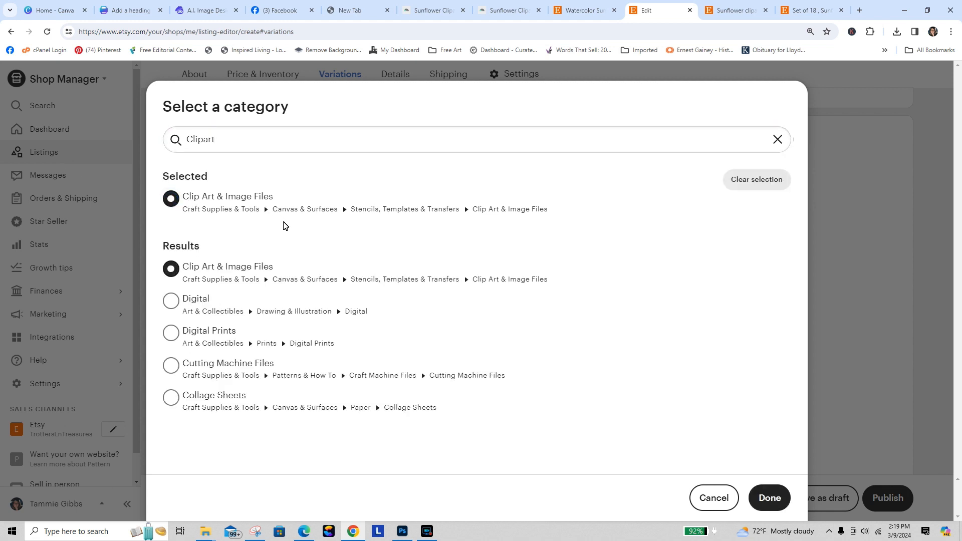
left_click(769, 498)
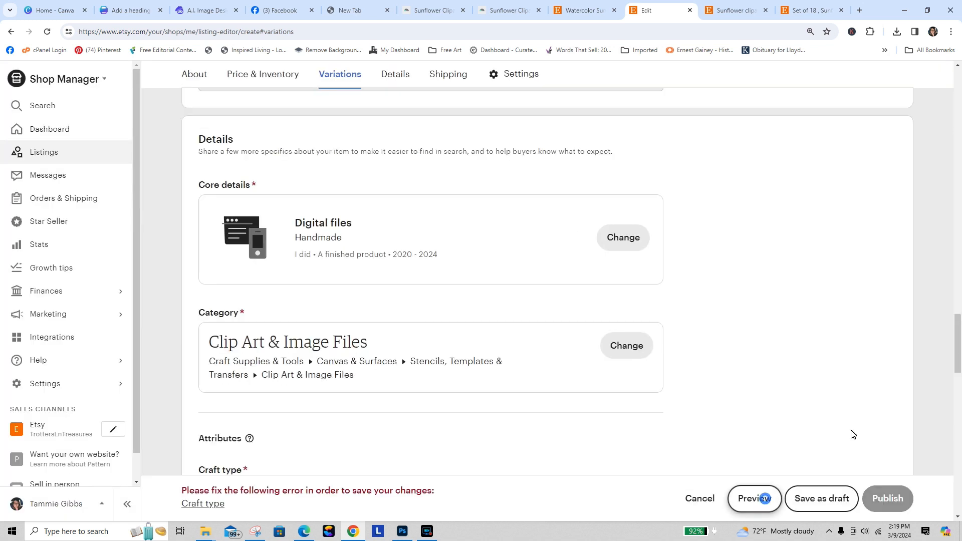
Set the craft type to Card making & stationery, Collage, Kids' crafts and Scrapbooking.
left_click_drag(956, 324, 958, 361)
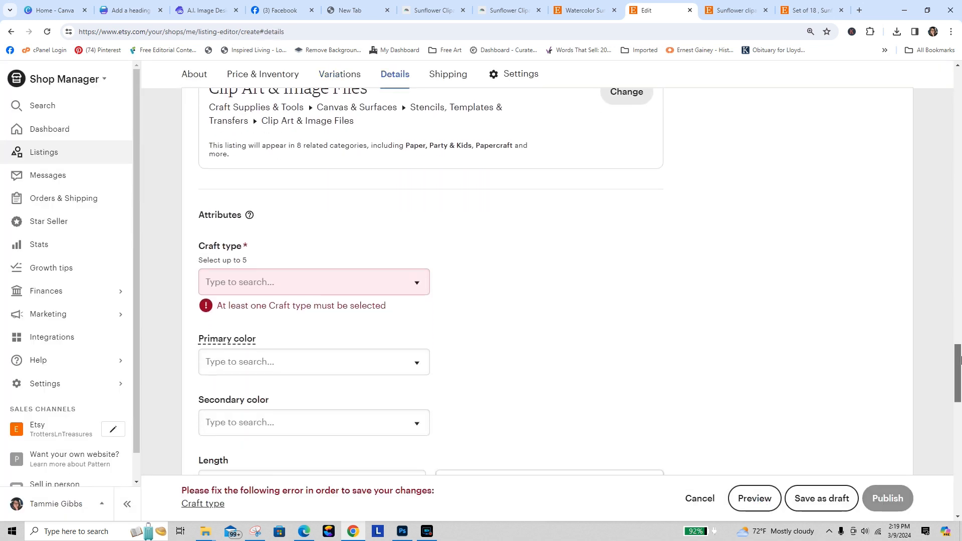
left_click(284, 287)
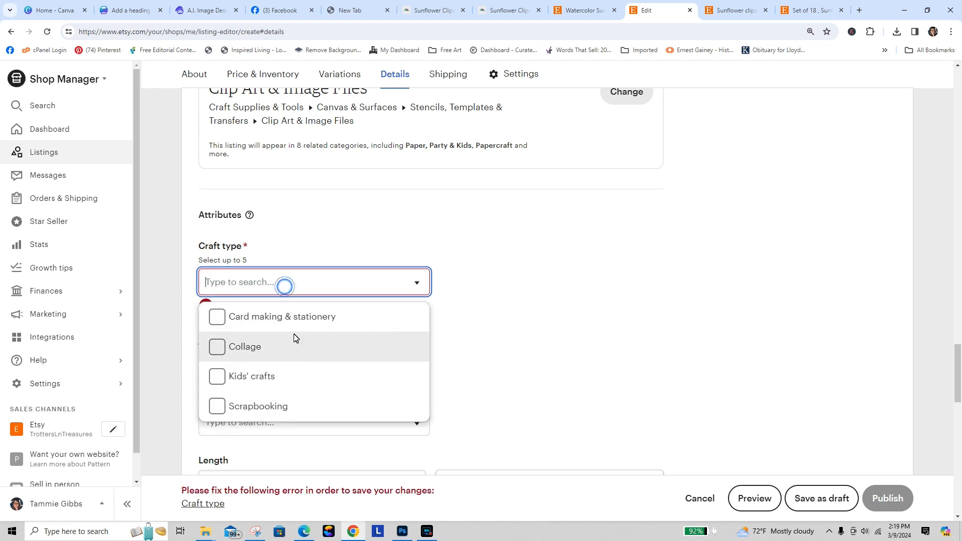
left_click(217, 316)
left_click(217, 347)
left_click(218, 377)
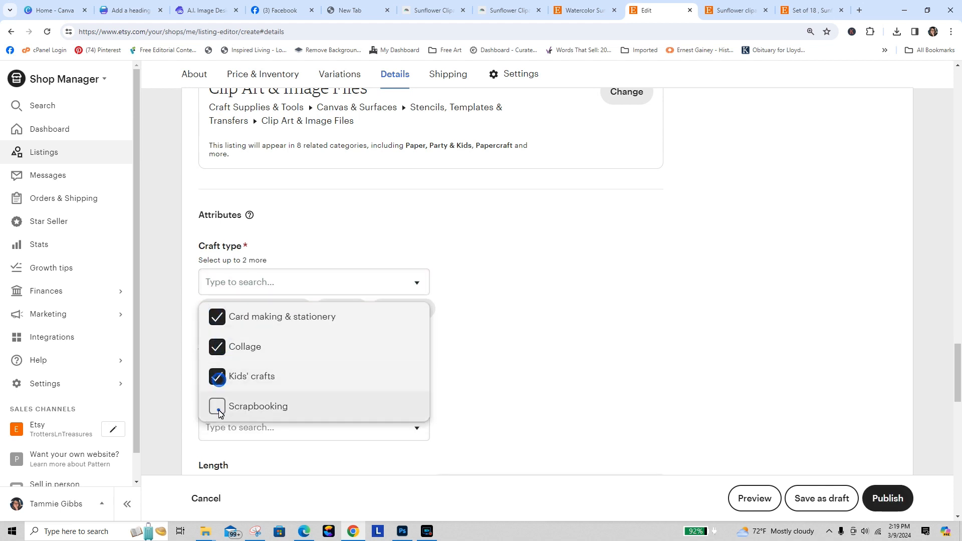
left_click(216, 404)
left_click(592, 398)
Show all listing attributes and look through the Occasion options without choosing one.
left_click_drag(957, 358, 958, 388)
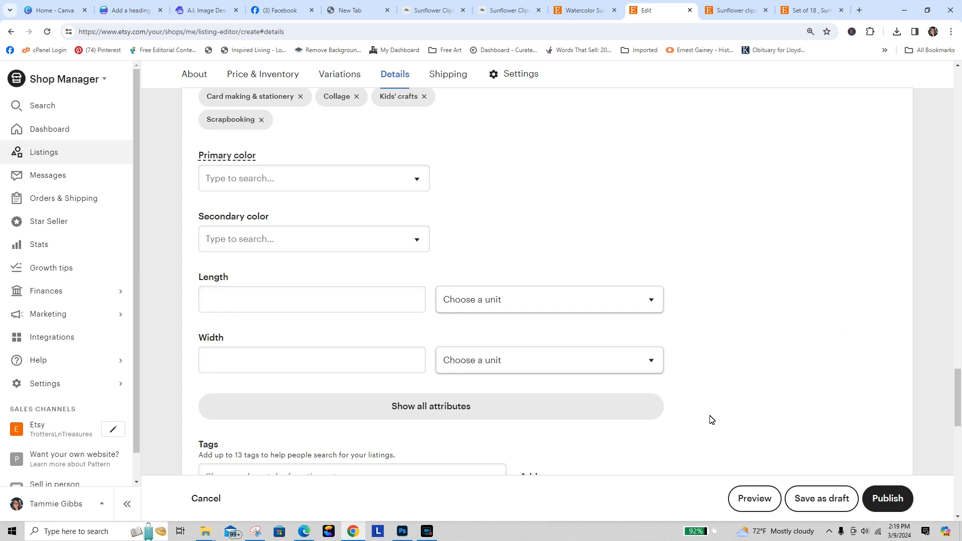
left_click(560, 418)
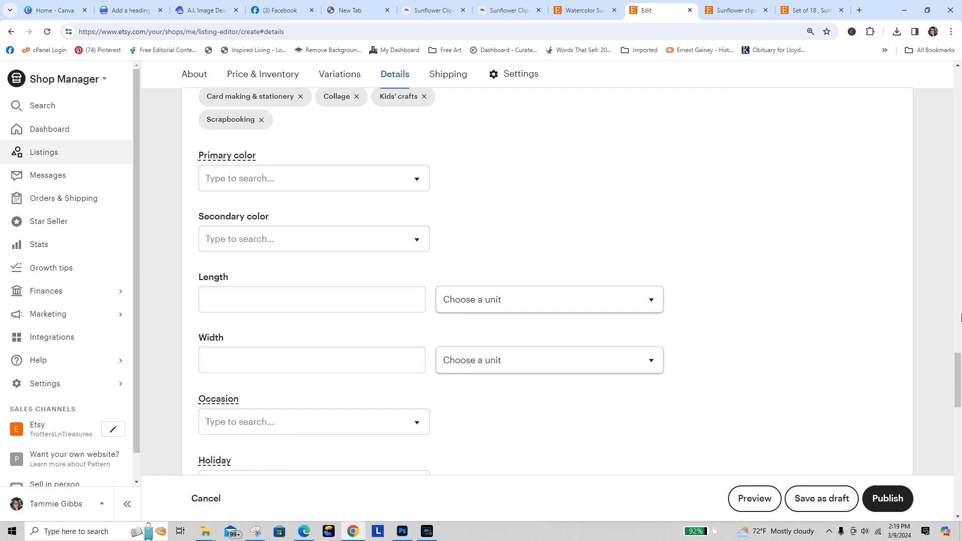
left_click_drag(959, 366, 958, 391)
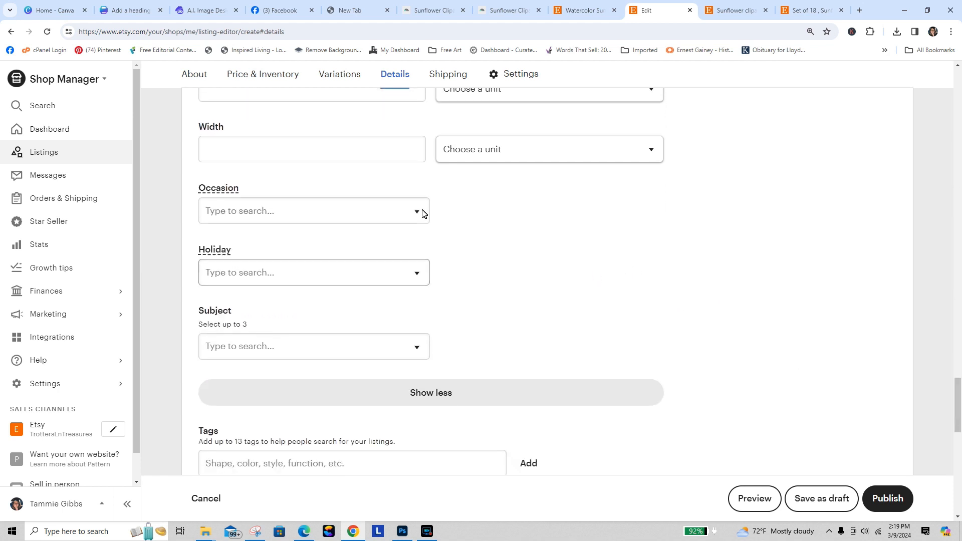
left_click(406, 216)
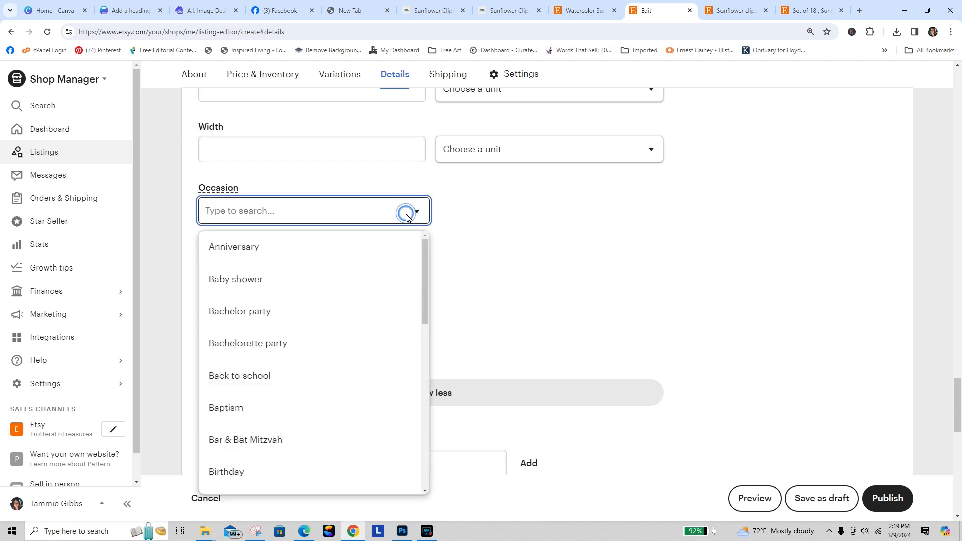
left_click(487, 282)
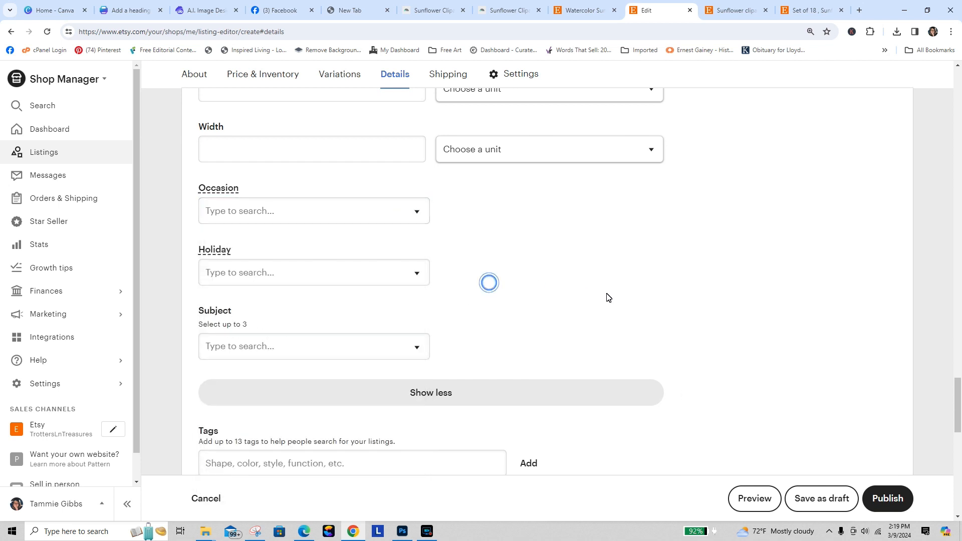
Set the listing's subject to Plants & trees and Flowers.
left_click(338, 350)
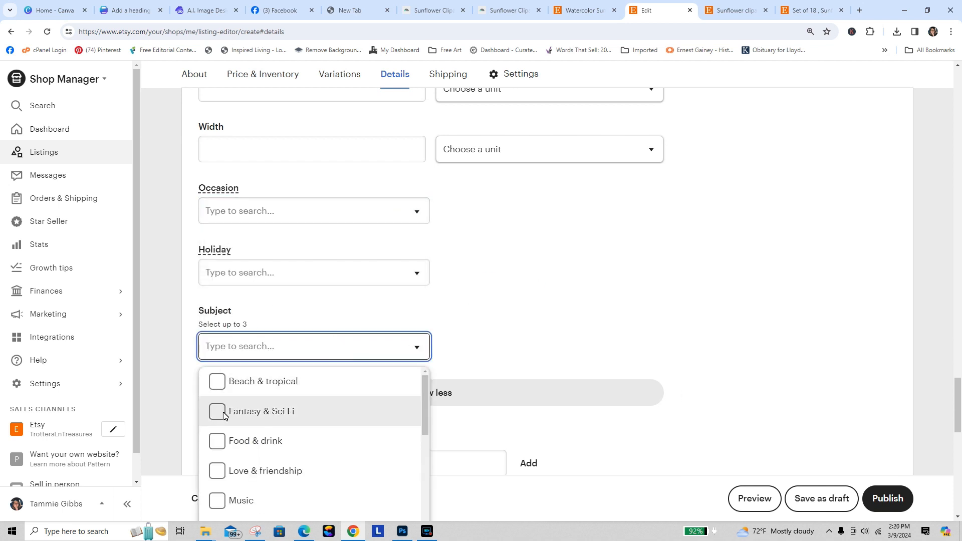
left_click_drag(428, 409, 422, 491)
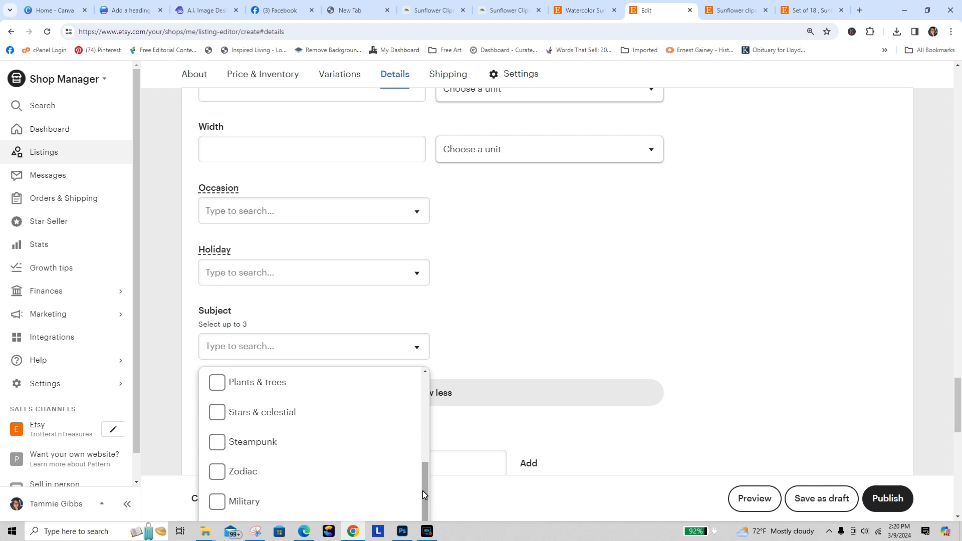
left_click(219, 385)
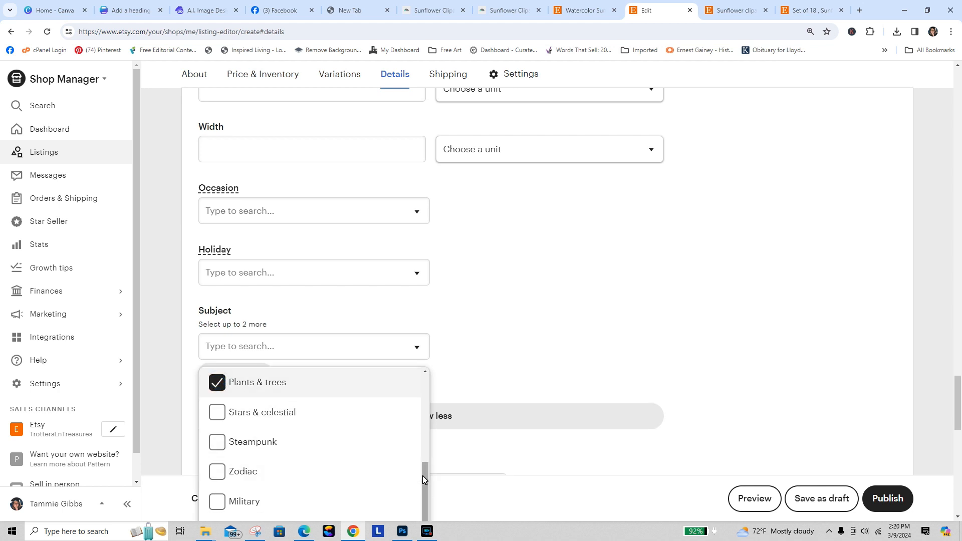
left_click_drag(425, 480, 239, 507)
left_click_drag(424, 481, 425, 480)
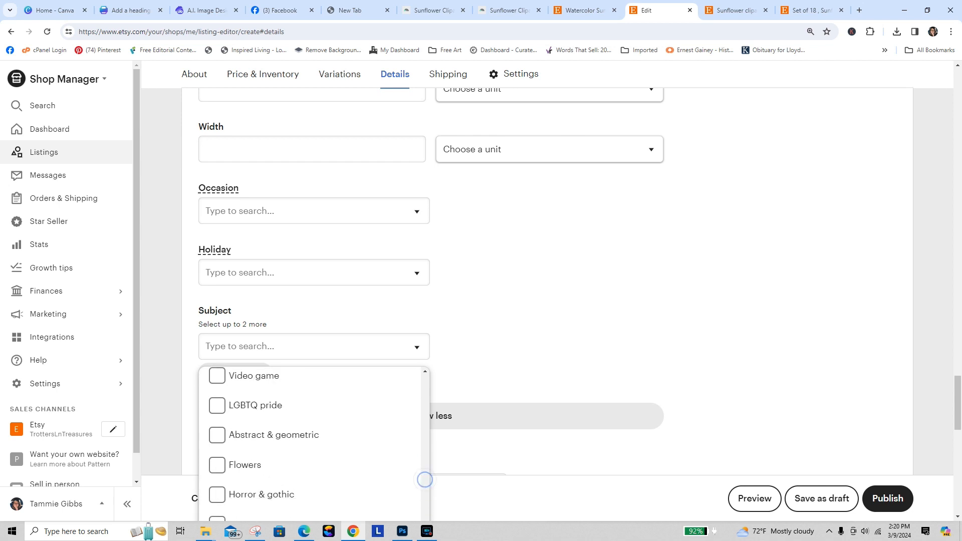
left_click(217, 464)
left_click(496, 389)
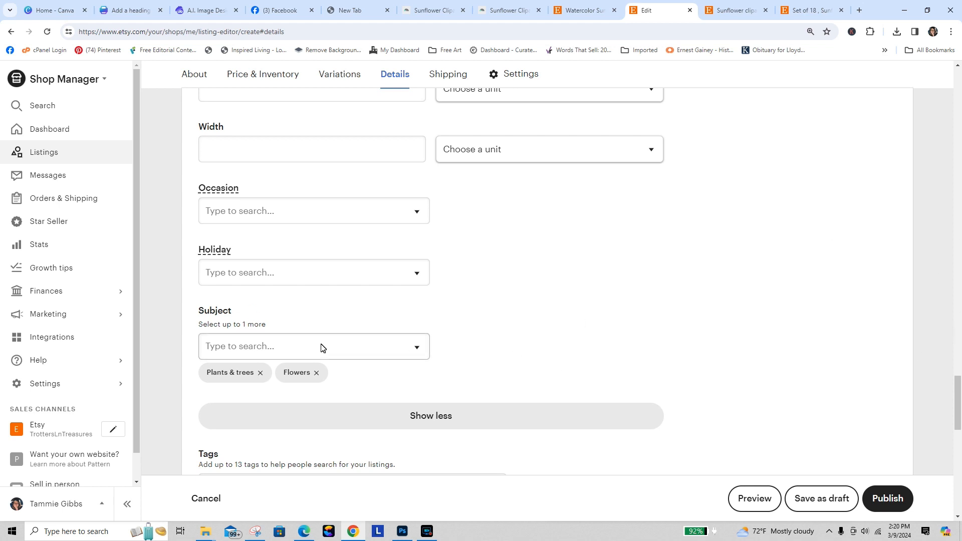
Switch to the Canva design for the Sunflower Garden Clipart Pack and copy its whole keyword list.
left_click_drag(957, 386, 958, 413)
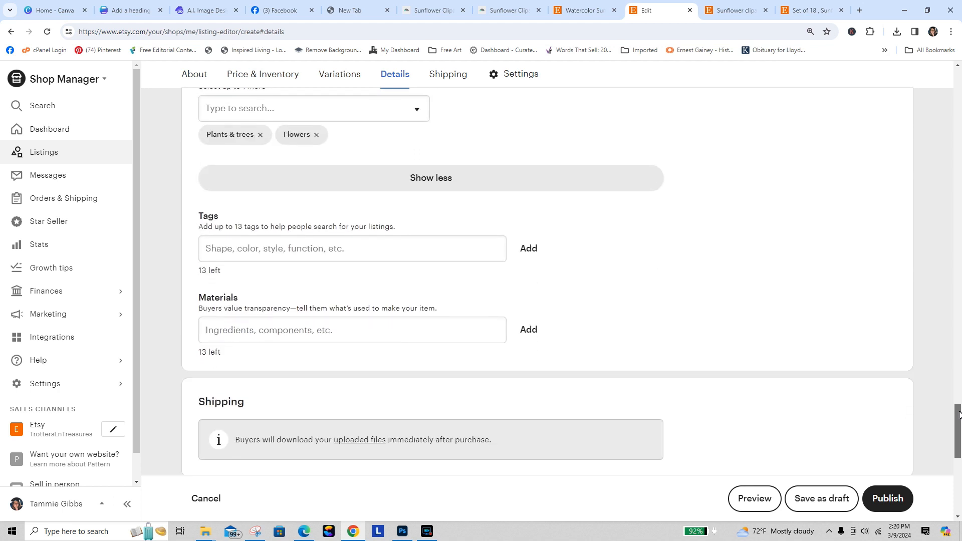
left_click(435, 255)
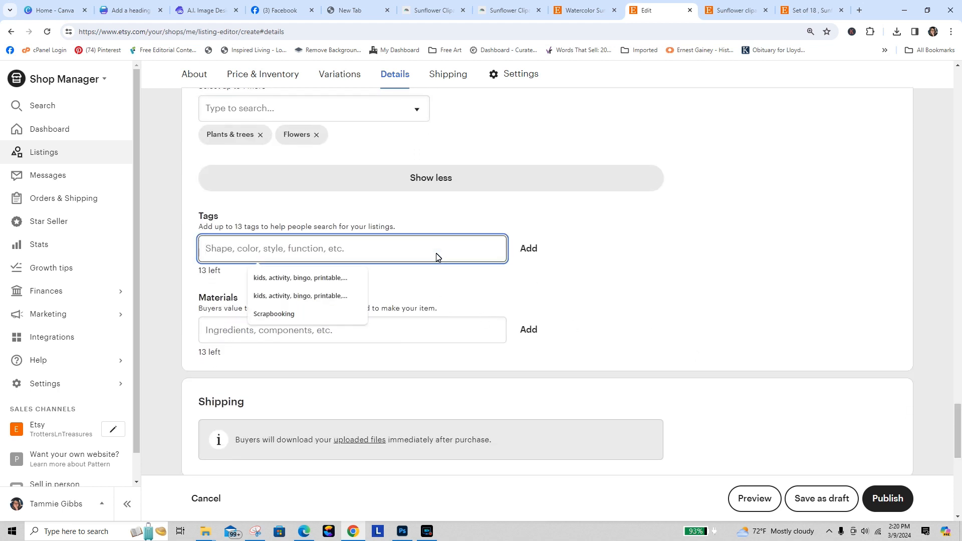
left_click(131, 10)
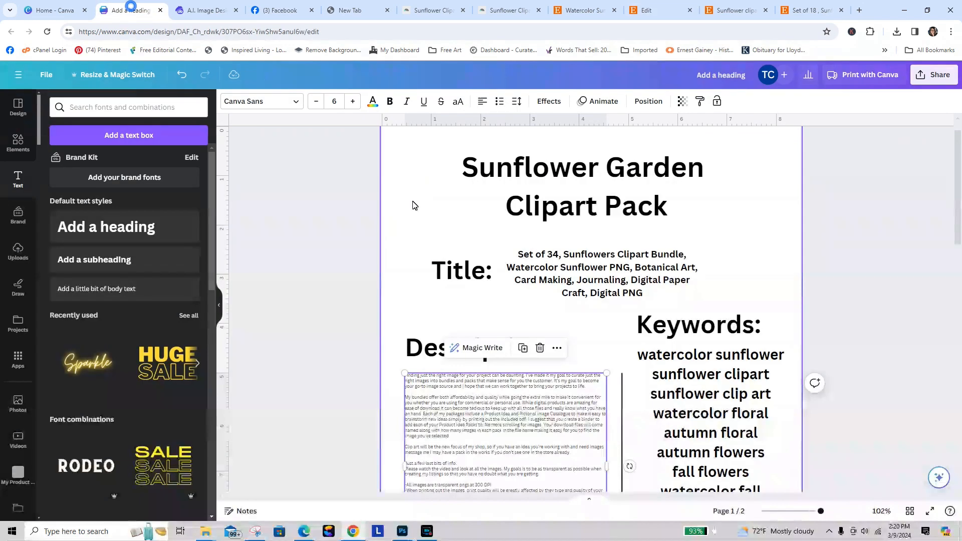
left_click(668, 373)
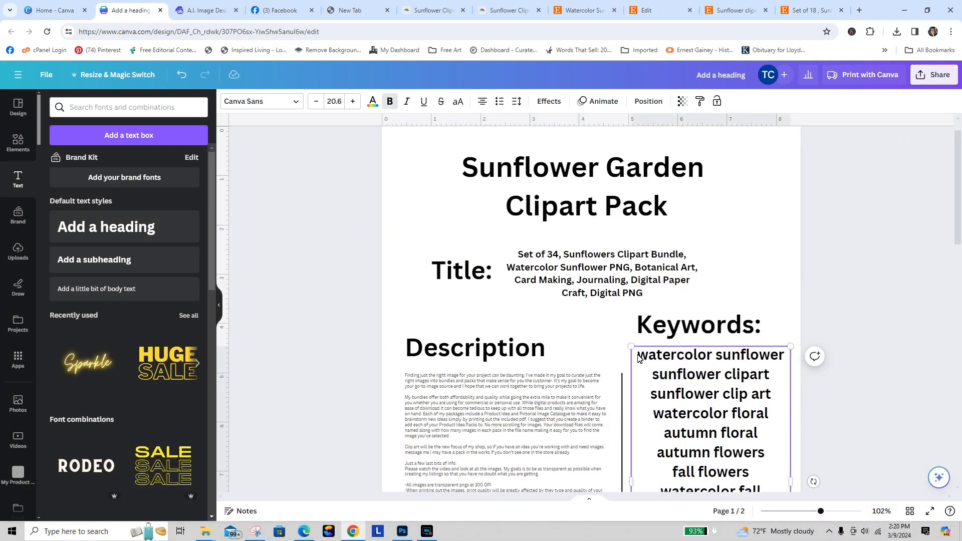
left_click_drag(637, 355, 778, 204)
right_click(728, 180)
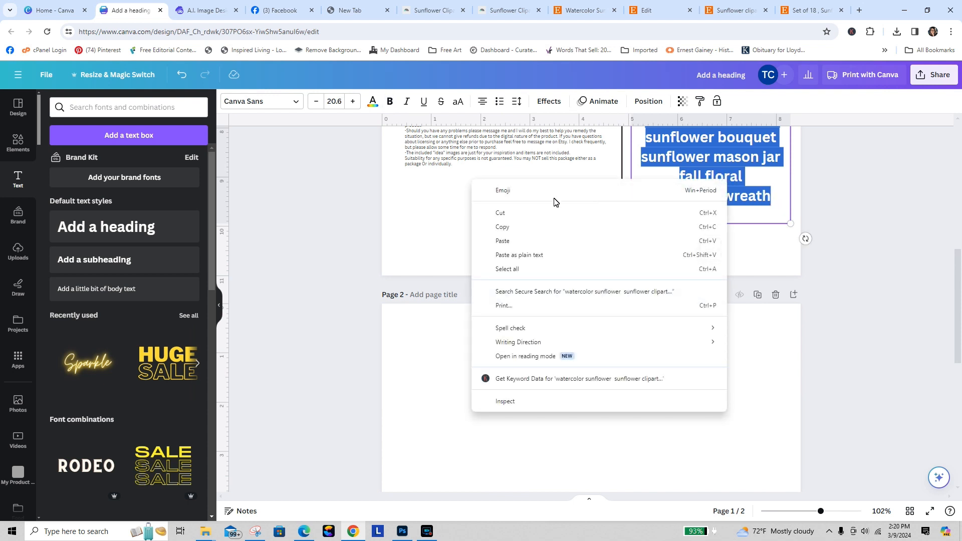
left_click(534, 227)
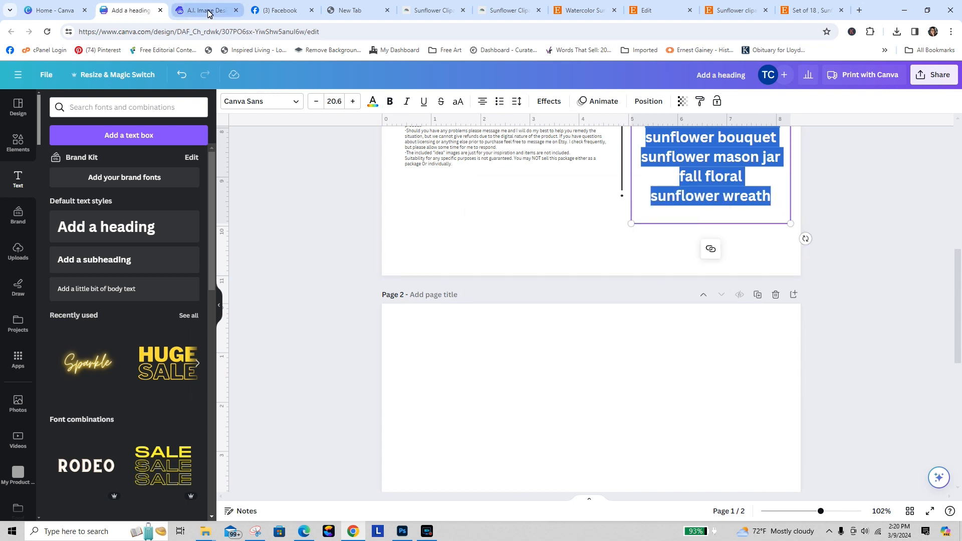
Return to the Etsy listing and paste the copied keywords as its tags.
left_click(646, 11)
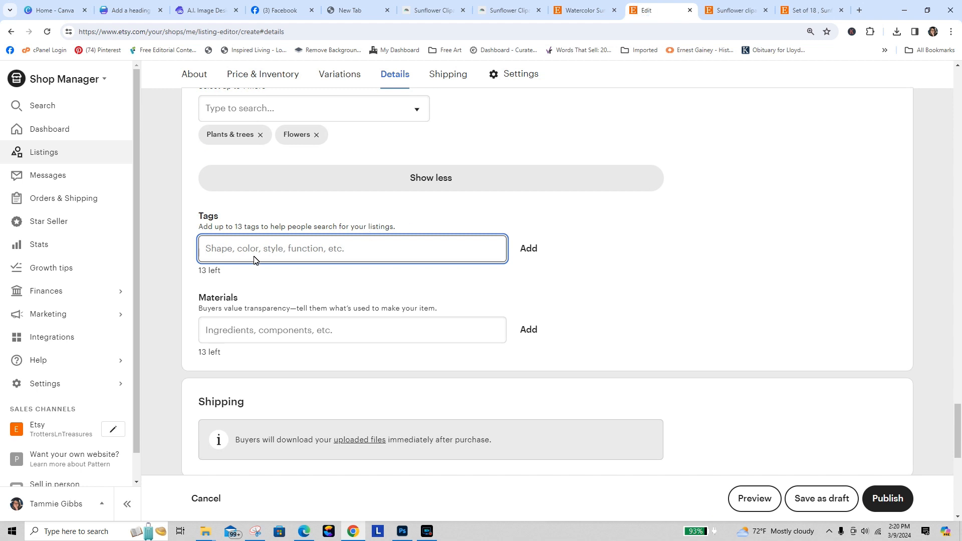
left_click(239, 253)
right_click(239, 253)
left_click(258, 345)
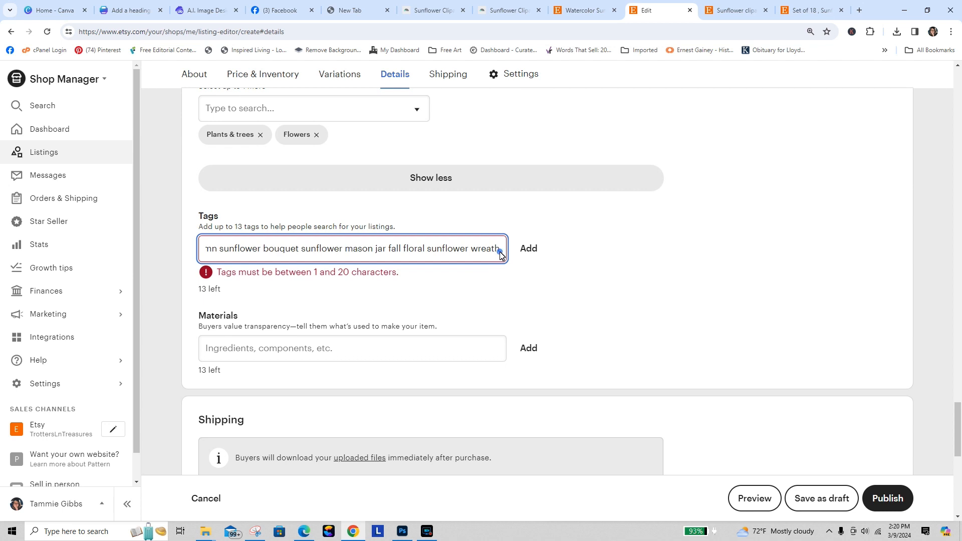
Separate the pasted tag text with commas after watercolor sunflower, sunflower clipart, sunflower clip art watercolor, floral autumn and floral autumn flowers.
left_click_drag(500, 255, 142, 255)
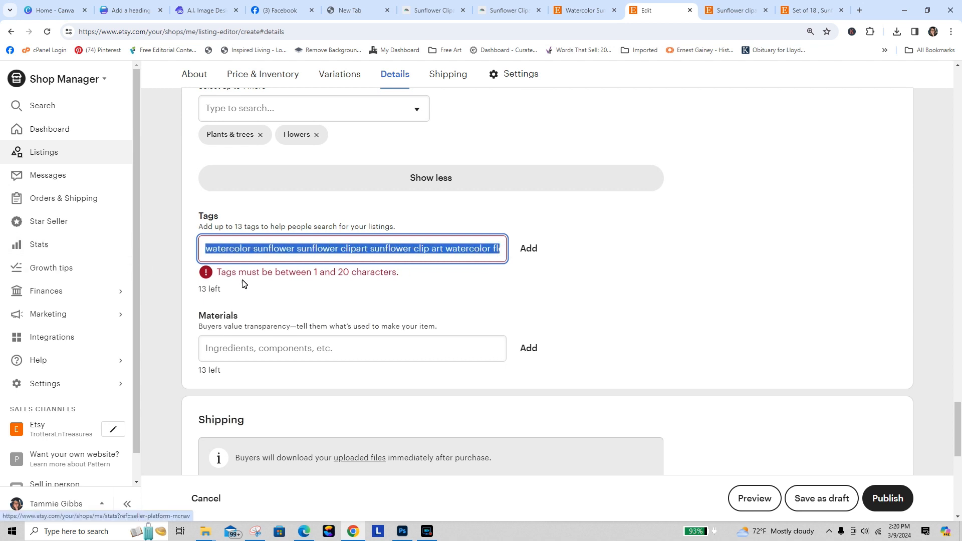
left_click(295, 252)
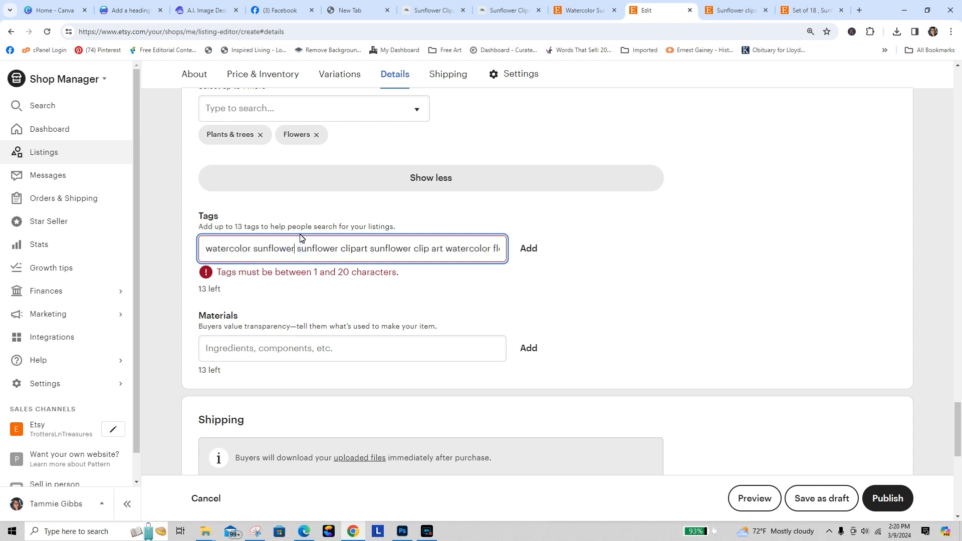
type(",")
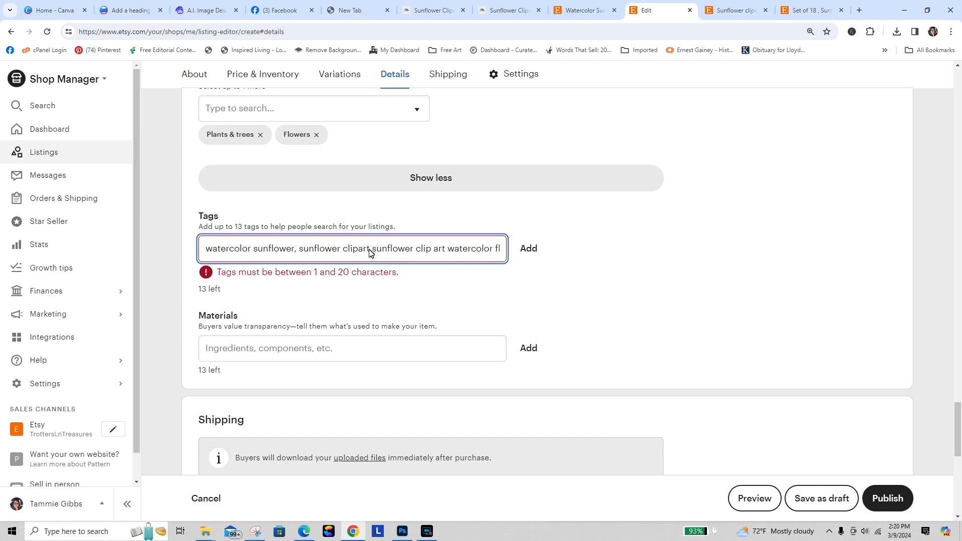
type(",")
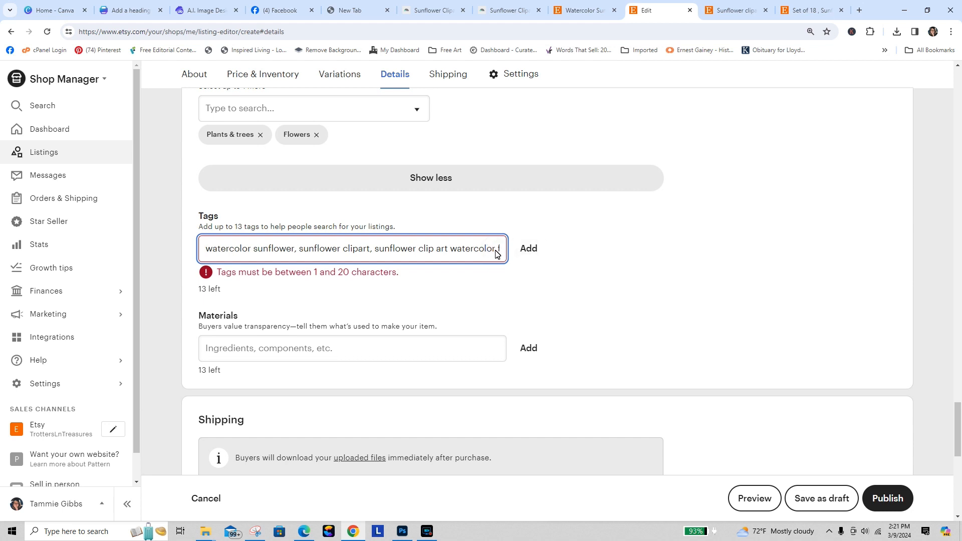
type(",")
type(" floral autumn floral")
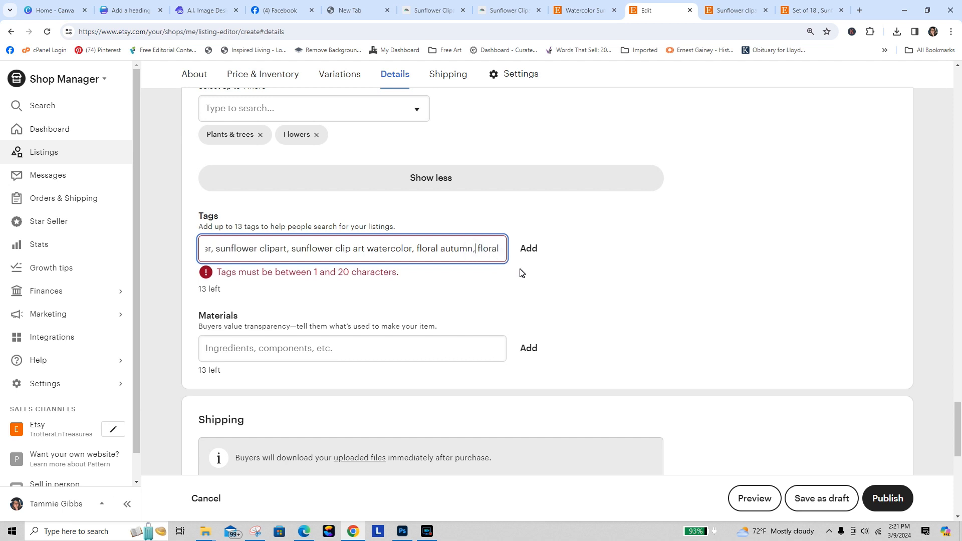
type("autumn flowers,")
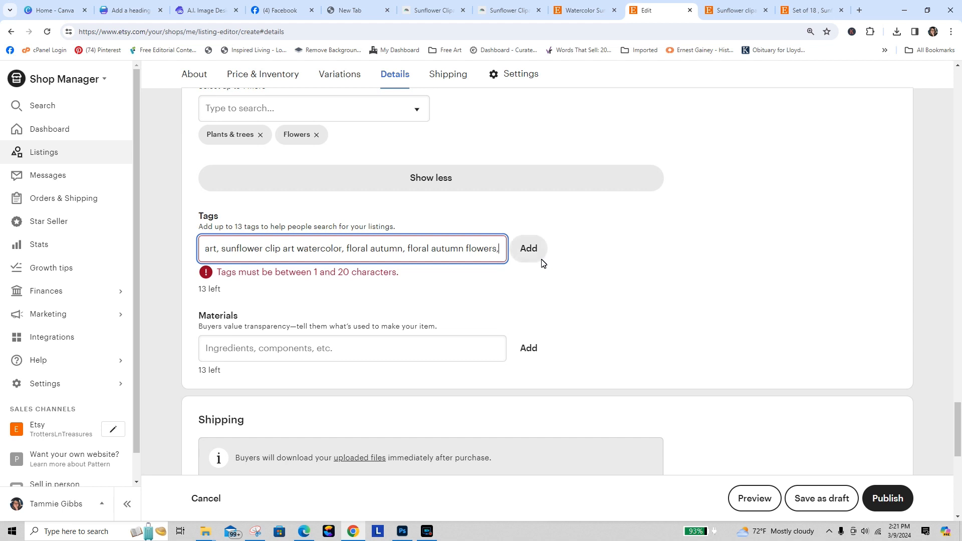
Insert commas after fall flowers watercolor, fall watercolor, autumn sunflower bouquet and sunflower mason jar, and add the whole list as tags.
type("fall flowers watercolor fall watercolor")
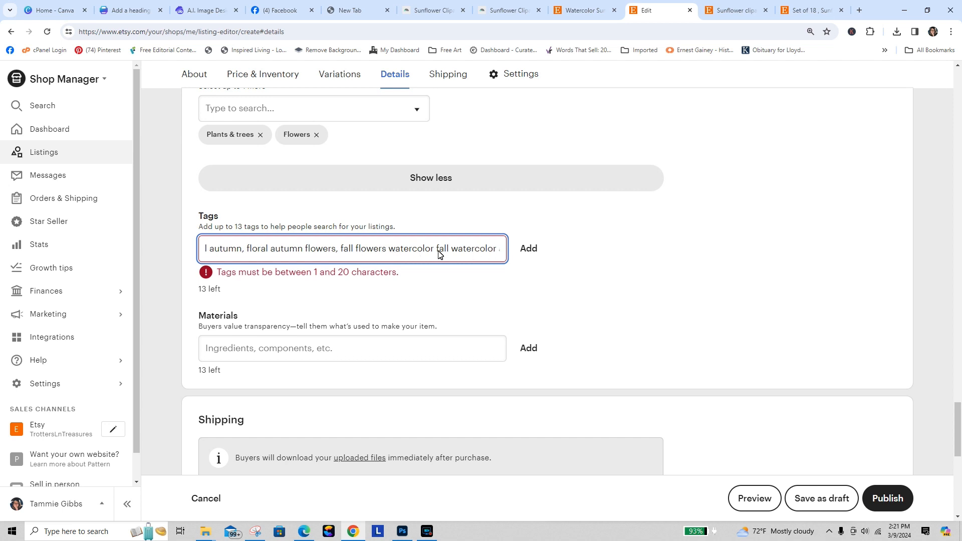
type(", autumn sunflower bou")
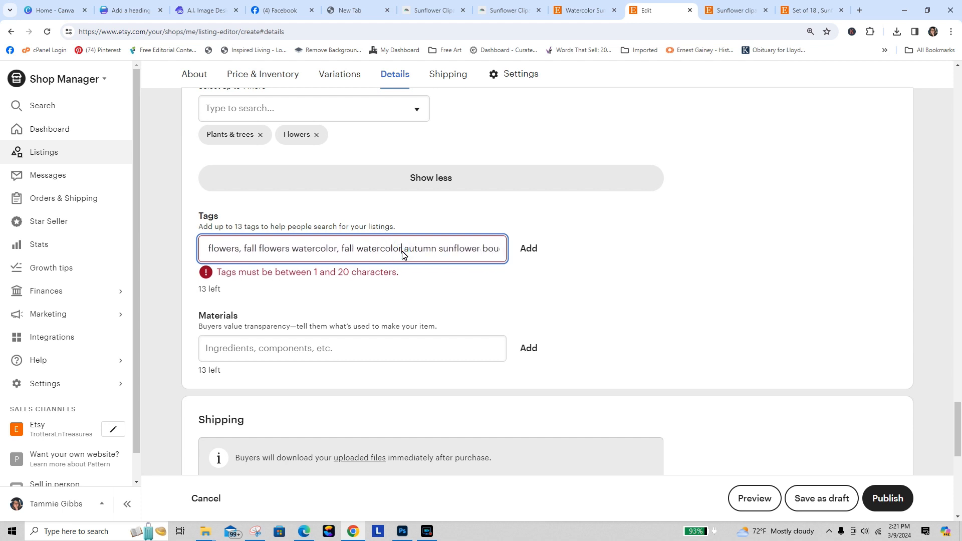
type(",")
type("uquet sunflowe")
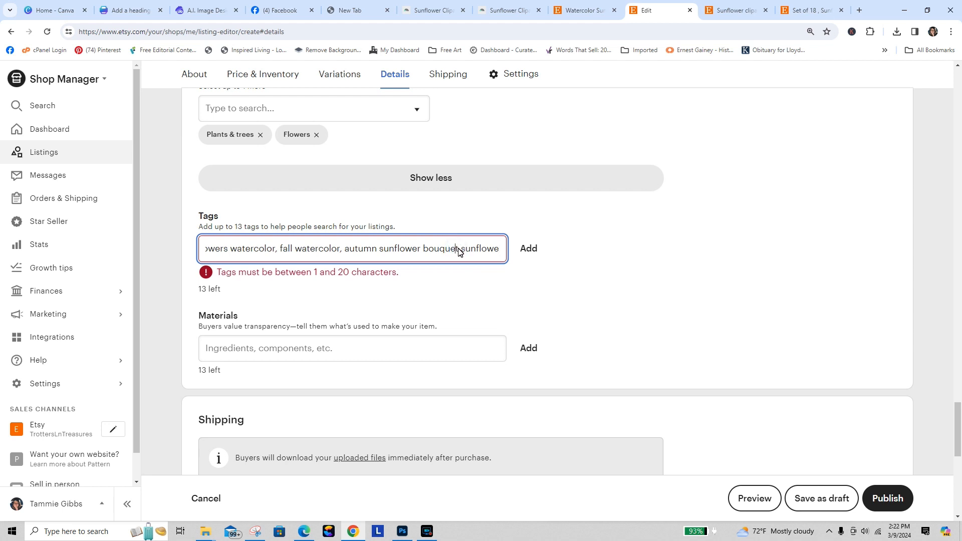
left_click(459, 251)
type(", sunflower mason jar fall flor")
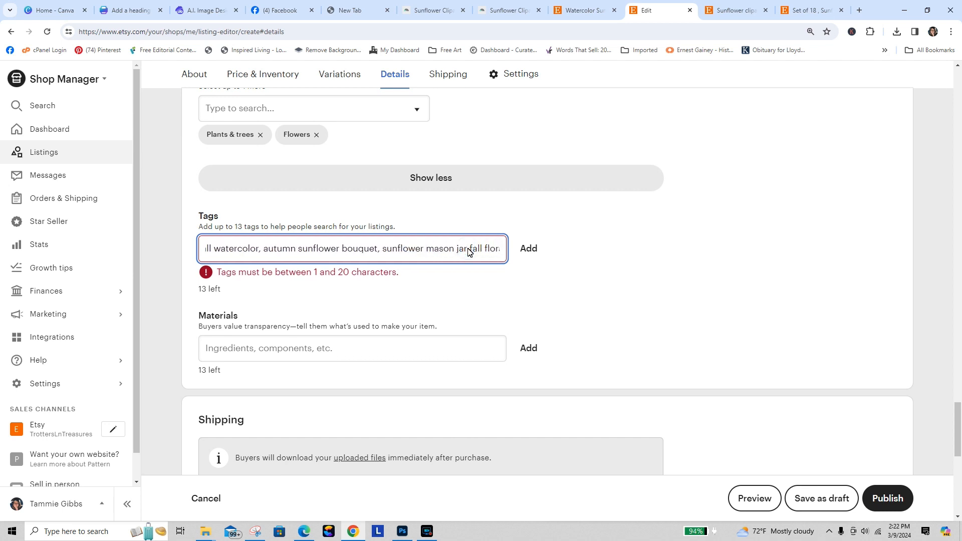
left_click(467, 248)
key("End")
type("al sunflower wreath")
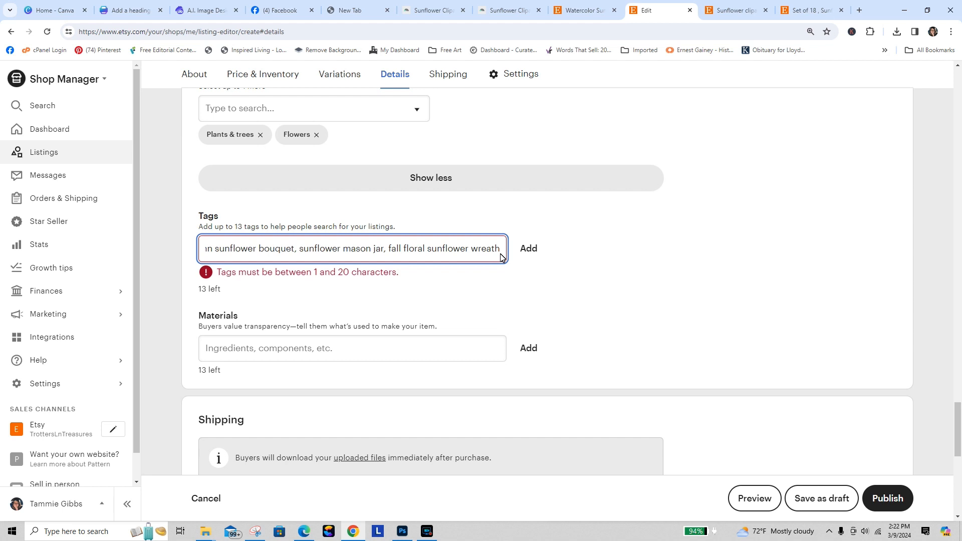
left_click(528, 248)
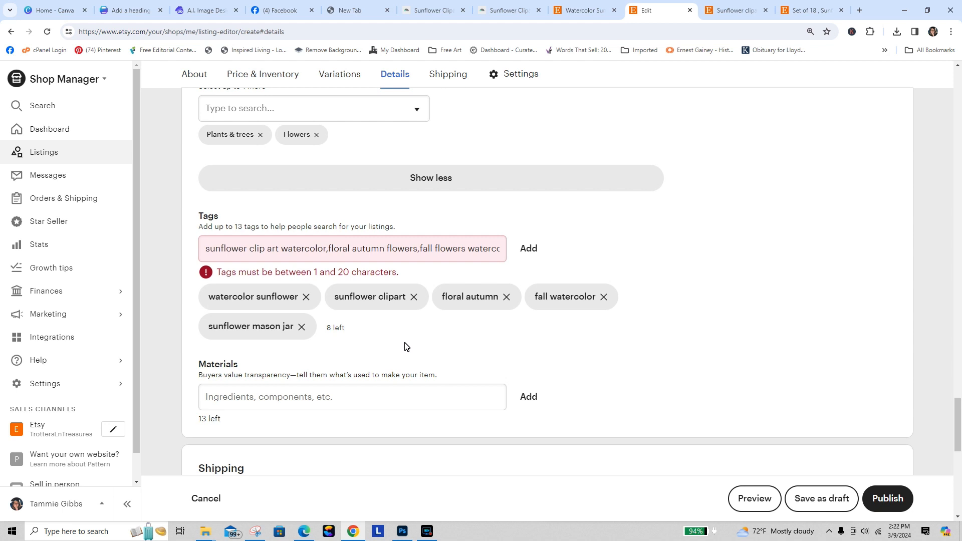
Put a space after the first two commas in the leftover tag text and try to add it again.
left_click(329, 253)
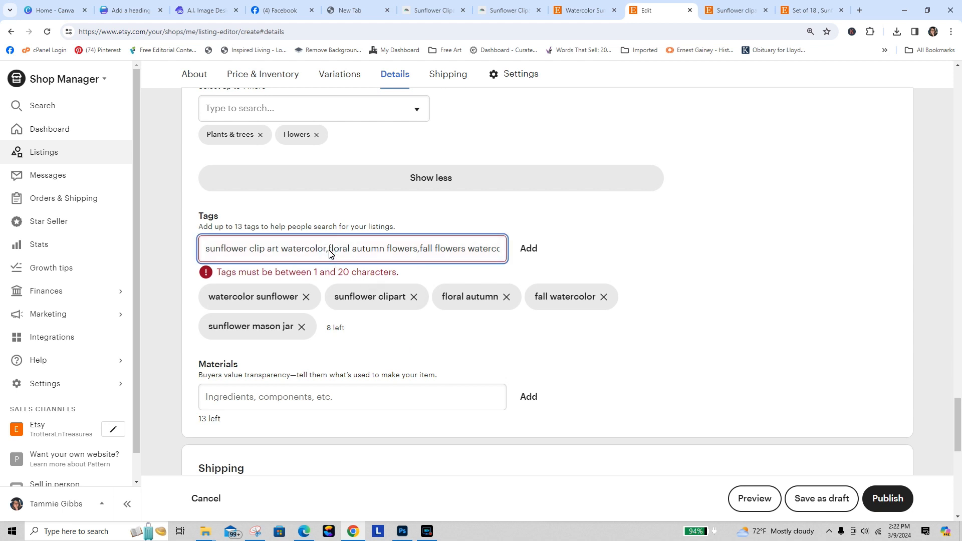
left_click(422, 251)
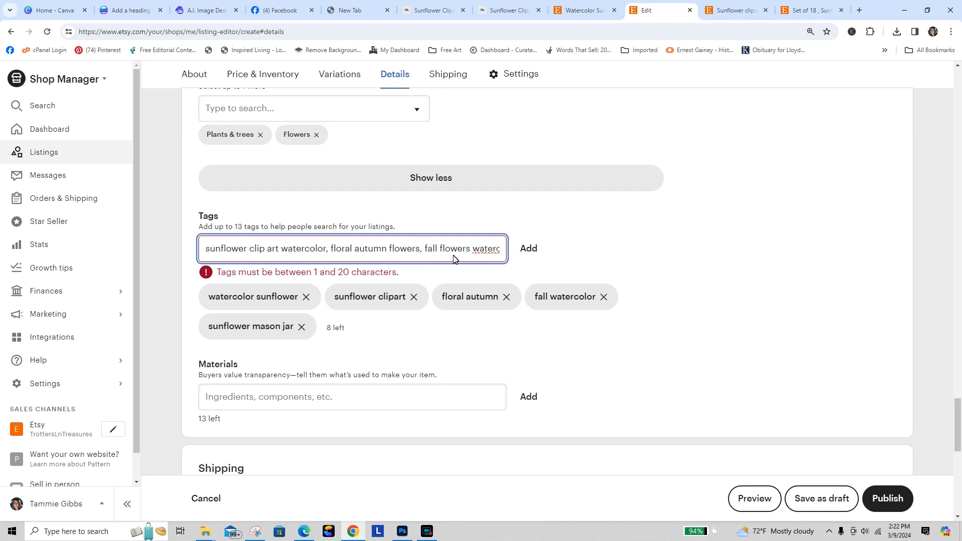
left_click(529, 248)
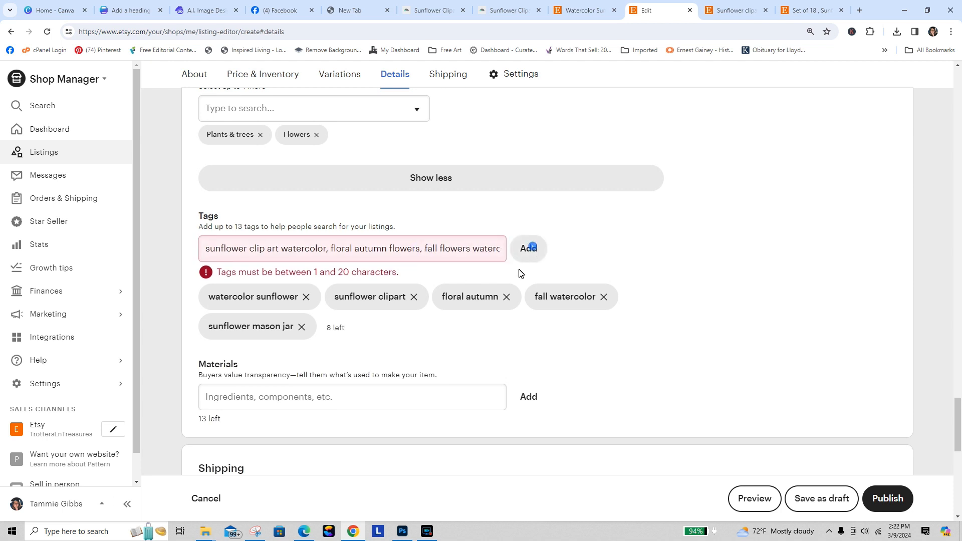
Delete all the leftover text from the tag entry.
left_click(215, 248)
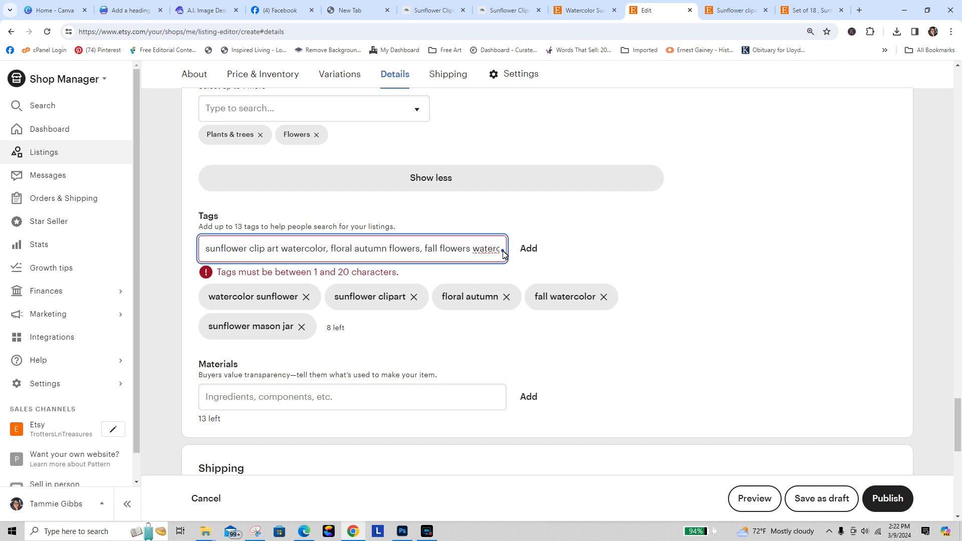
left_click_drag(504, 254, 118, 248)
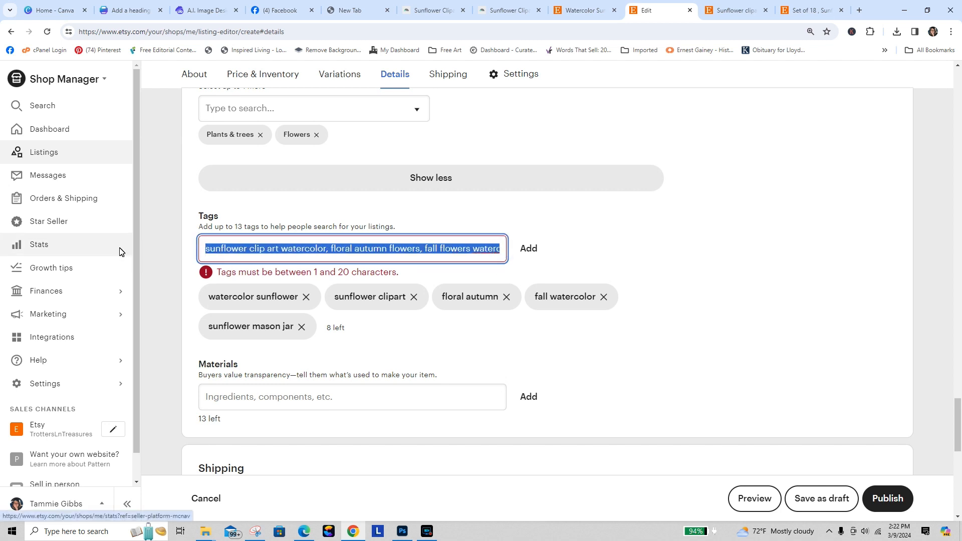
key("BackSpace")
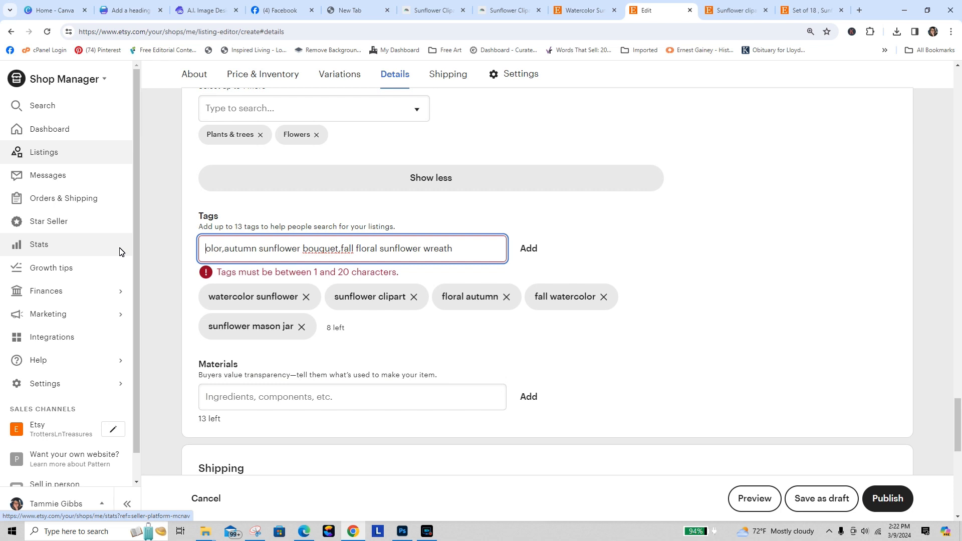
triple_click(469, 252)
key("BackSpace")
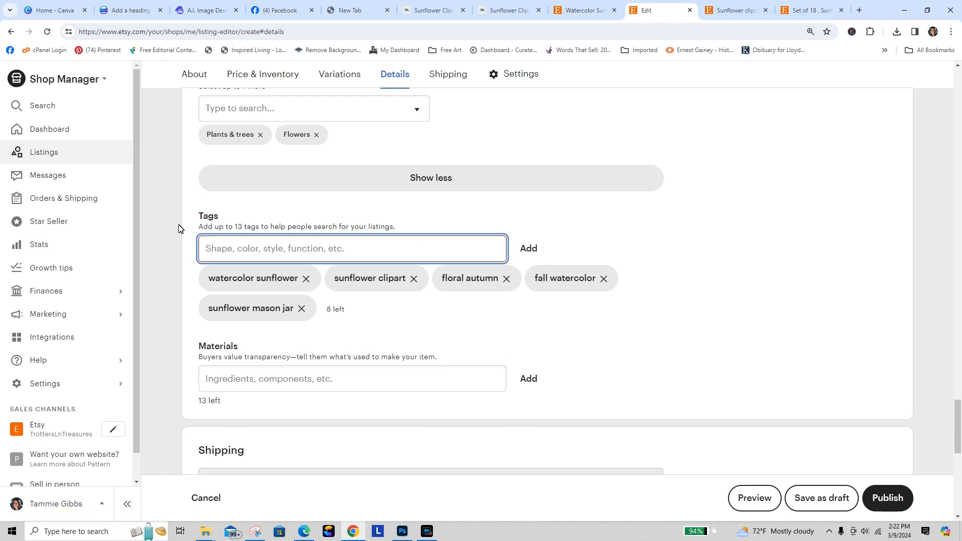
Switch to the Canva design and copy only the keyword watercolor sunflower.
left_click(108, 10)
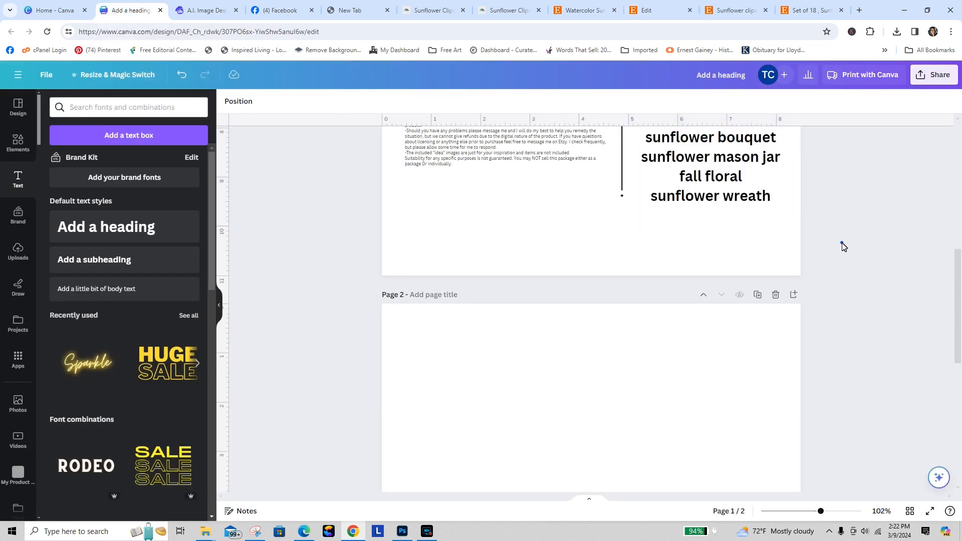
scroll(931, 221, "up", 5)
left_click(663, 326)
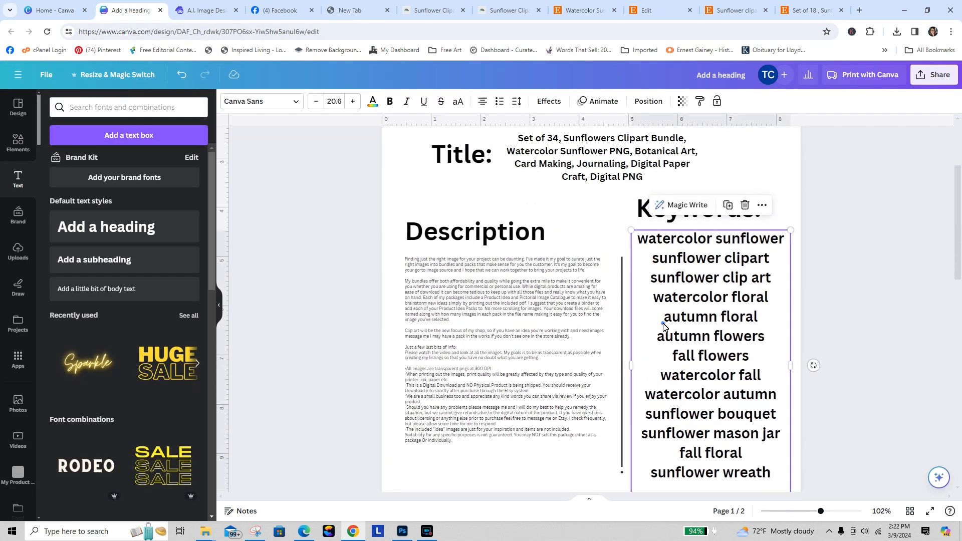
left_click_drag(637, 239, 770, 247)
key("ctrl+c")
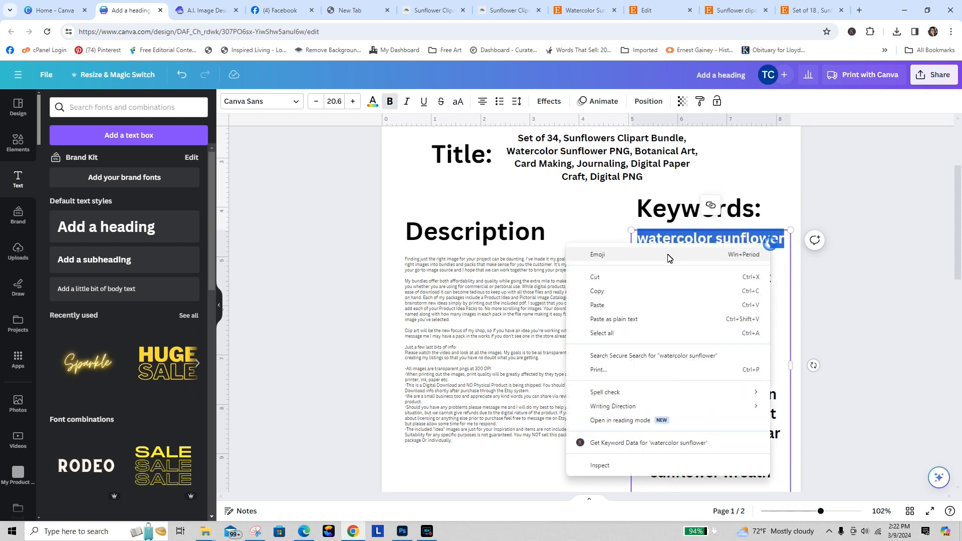
left_click(608, 292)
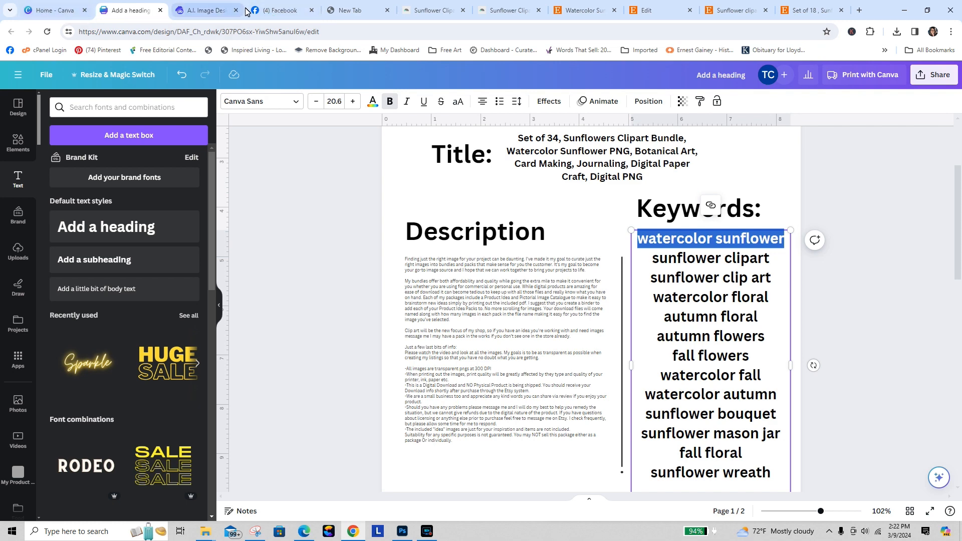
Return to the Etsy listing, try to add watercolor sunflower as a tag, and clear the entry.
left_click(651, 11)
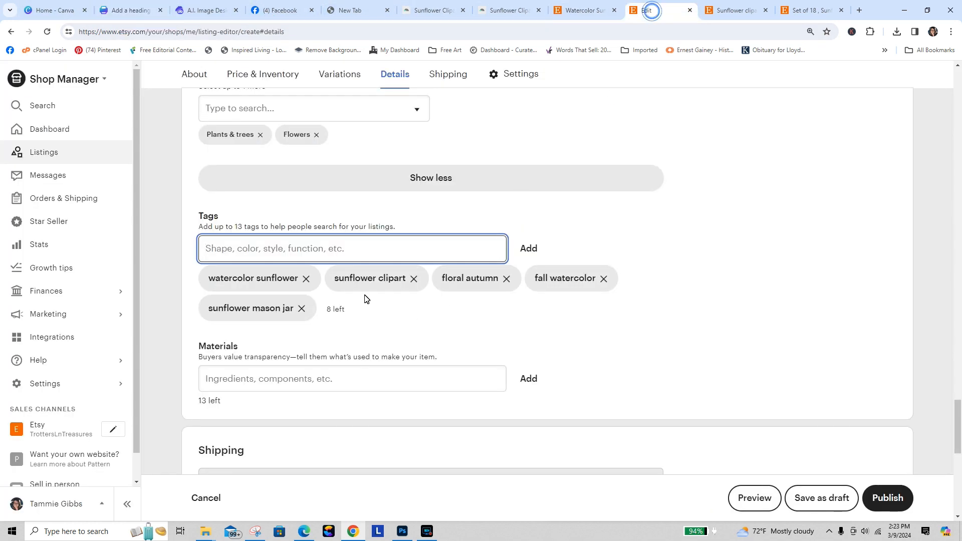
right_click(216, 250)
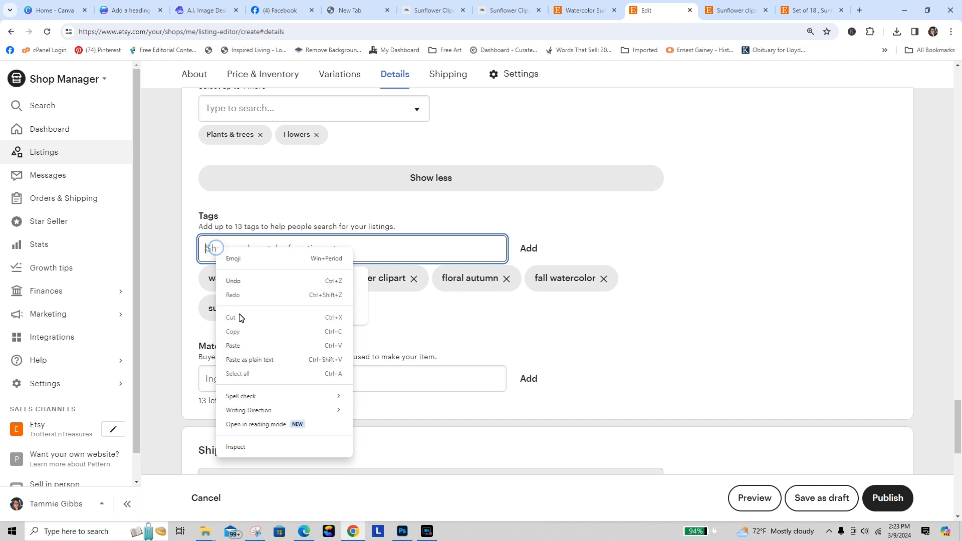
left_click(246, 347)
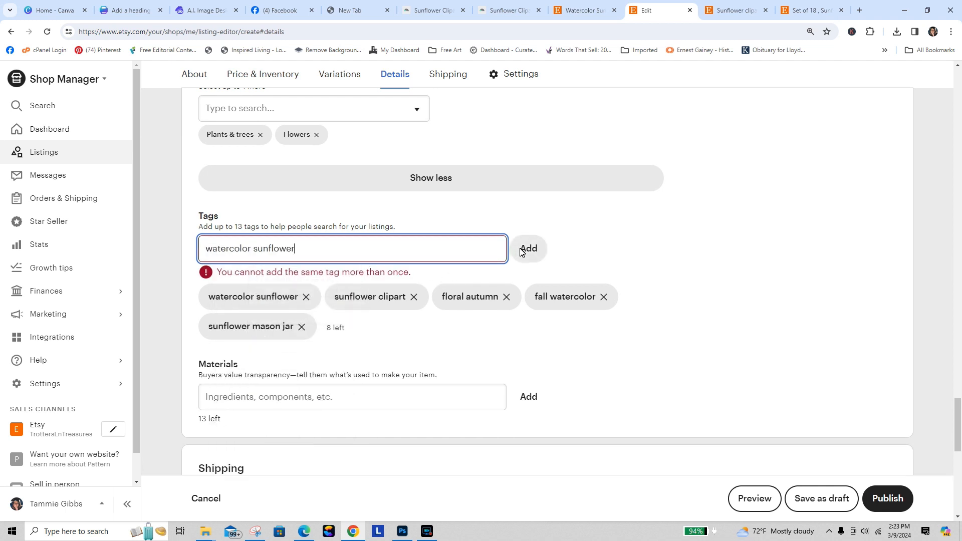
left_click_drag(277, 251, 182, 257)
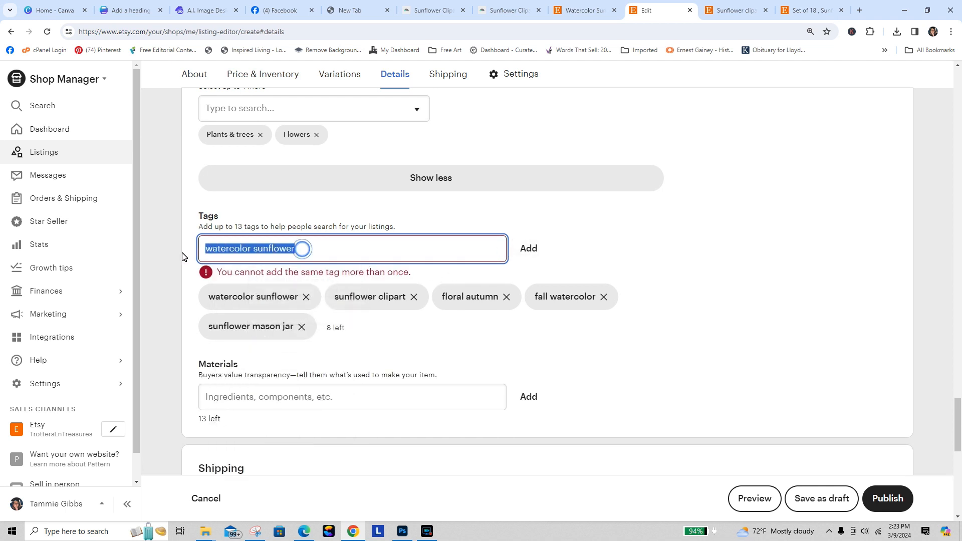
left_click(182, 257)
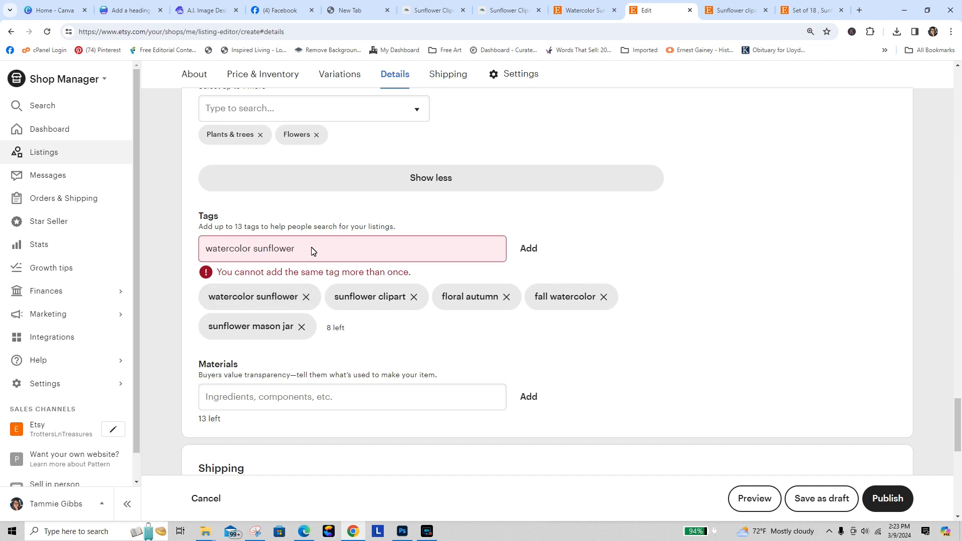
left_click_drag(308, 251, 189, 254)
key("BackSpace")
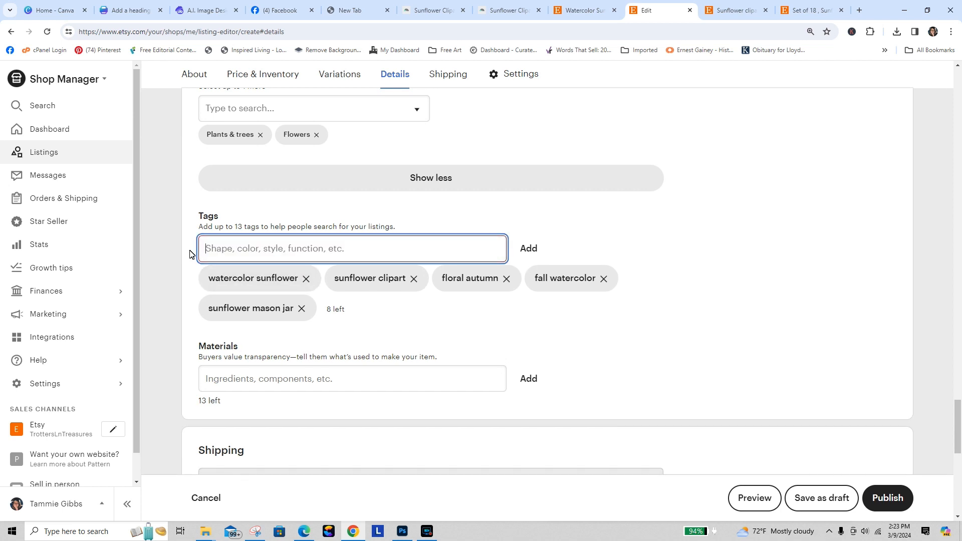
Remove the tags watercolor sunflower, sunflower clipart, floral autumn, fall watercolor and sunflower mason jar from the listing.
left_click(306, 279)
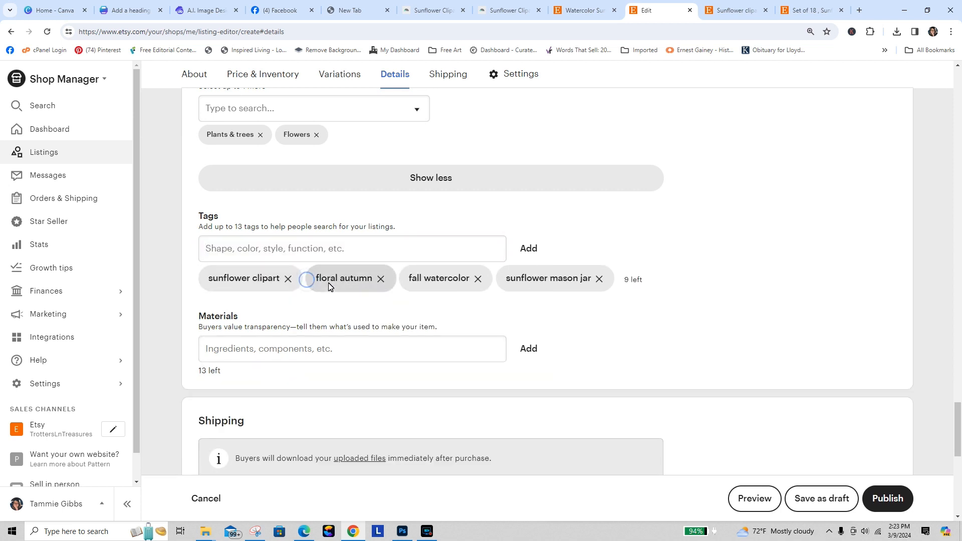
left_click(288, 279)
left_click(279, 279)
left_click(279, 279)
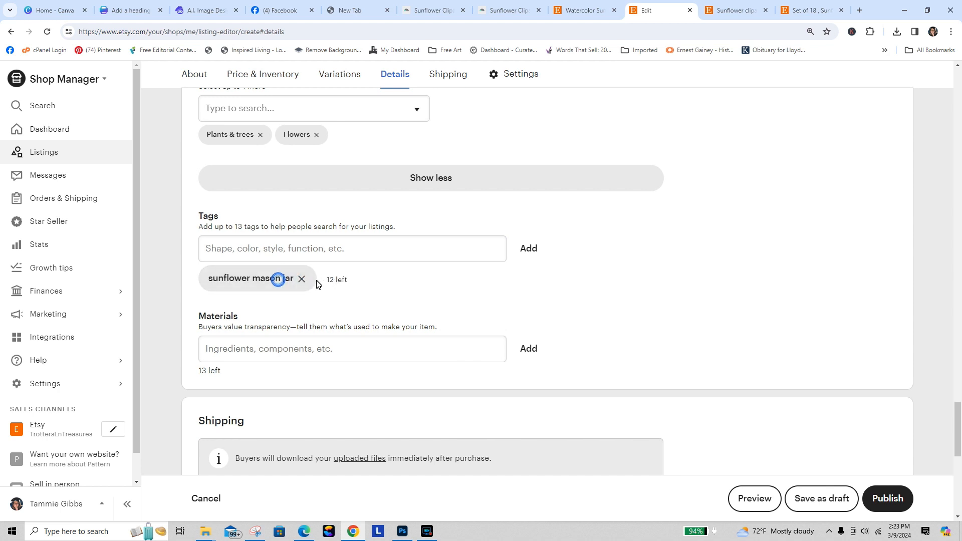
left_click(300, 279)
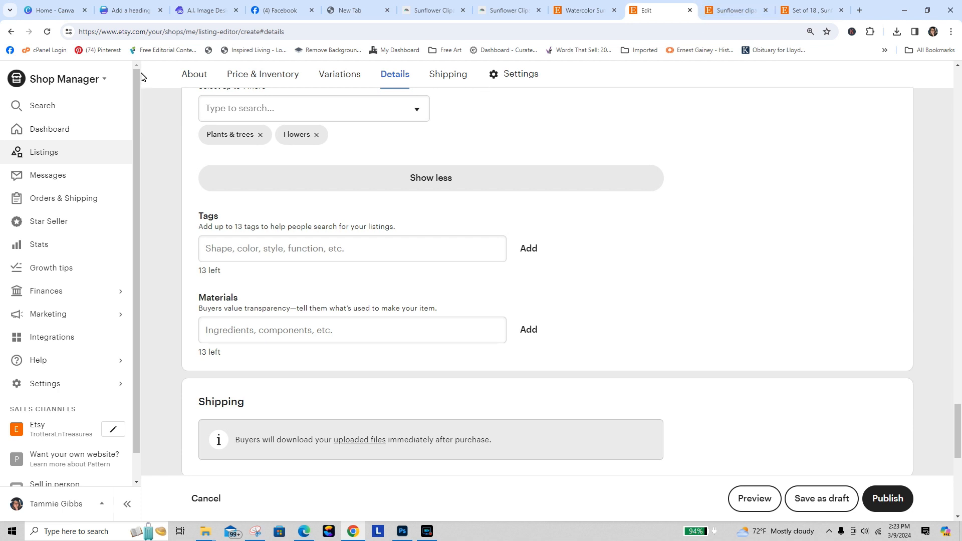
Switch to the Canva design and copy the first three keywords, watercolor sunflower, sunflower clipart and sunflower clip art.
left_click(127, 10)
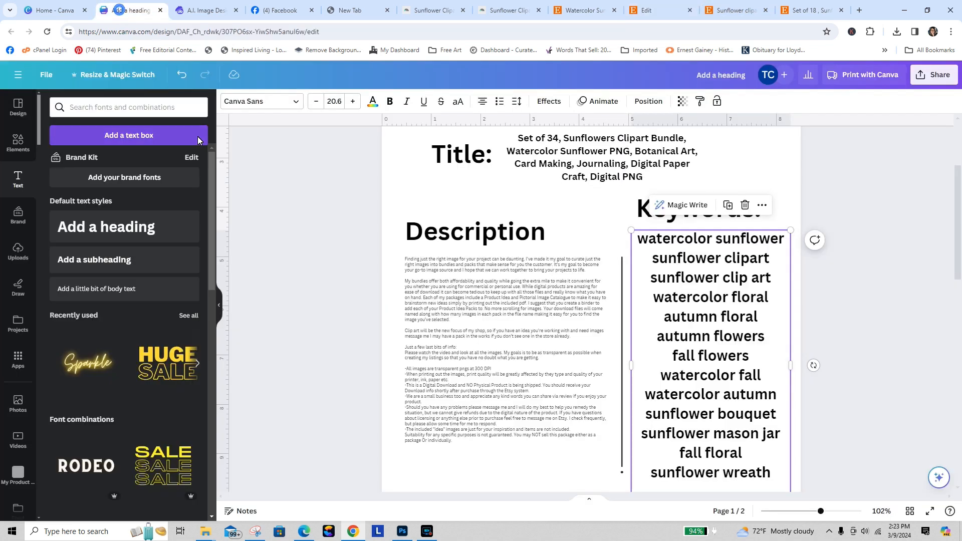
left_click(669, 245)
left_click_drag(637, 239, 774, 280)
key("ctrl+c")
right_click(742, 266)
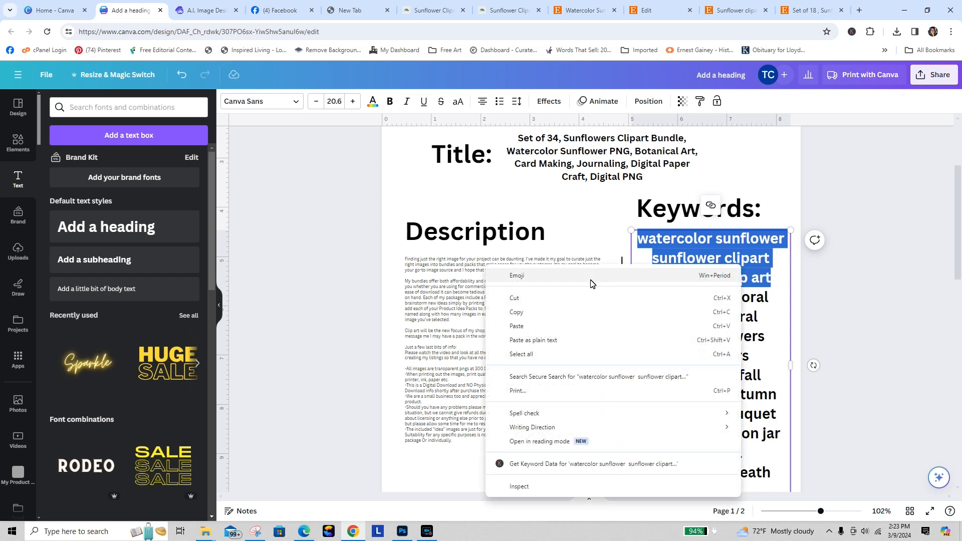
left_click(584, 313)
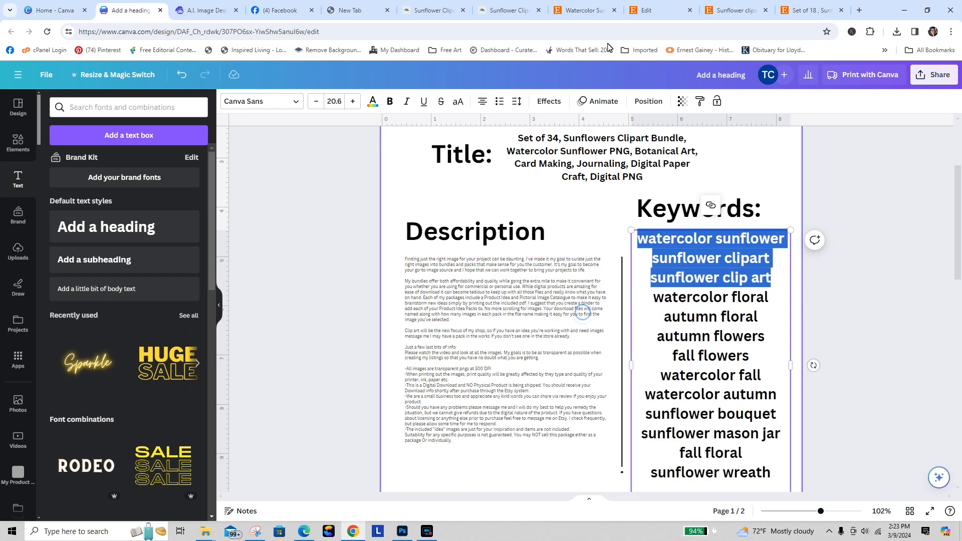
Switch to the Etsy listing and add the copied keywords as separate tags: watercolor sunflower, sunflower clipart and sunflower clip art.
left_click(662, 13)
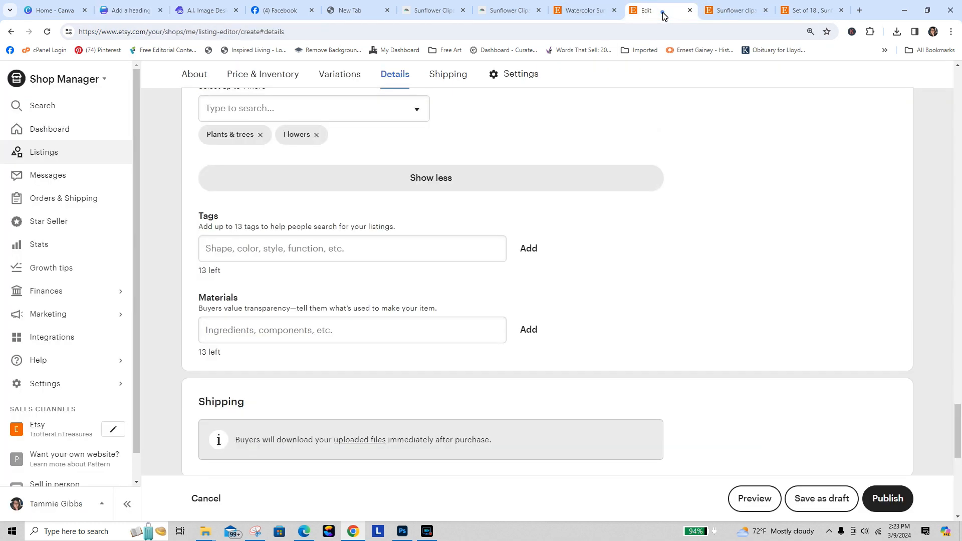
left_click(358, 241)
right_click(258, 248)
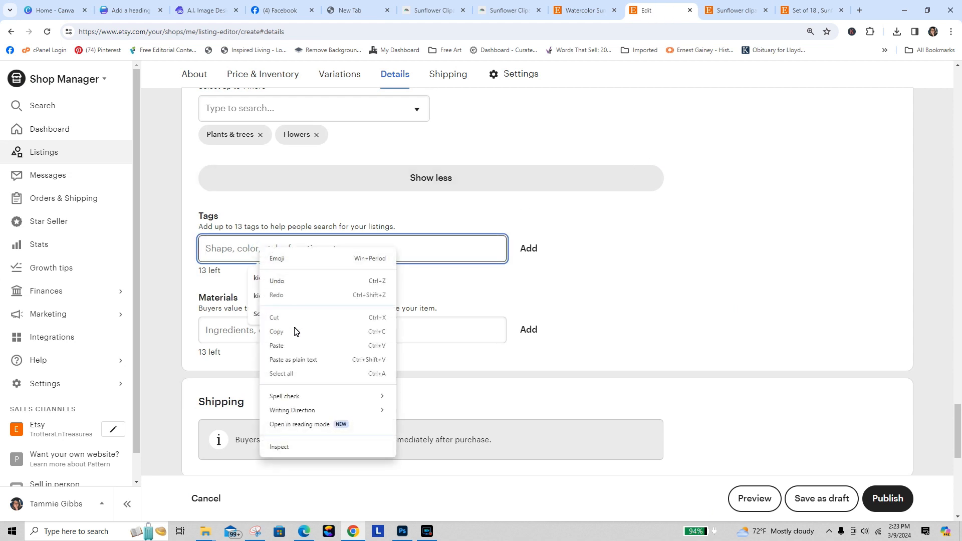
left_click(296, 345)
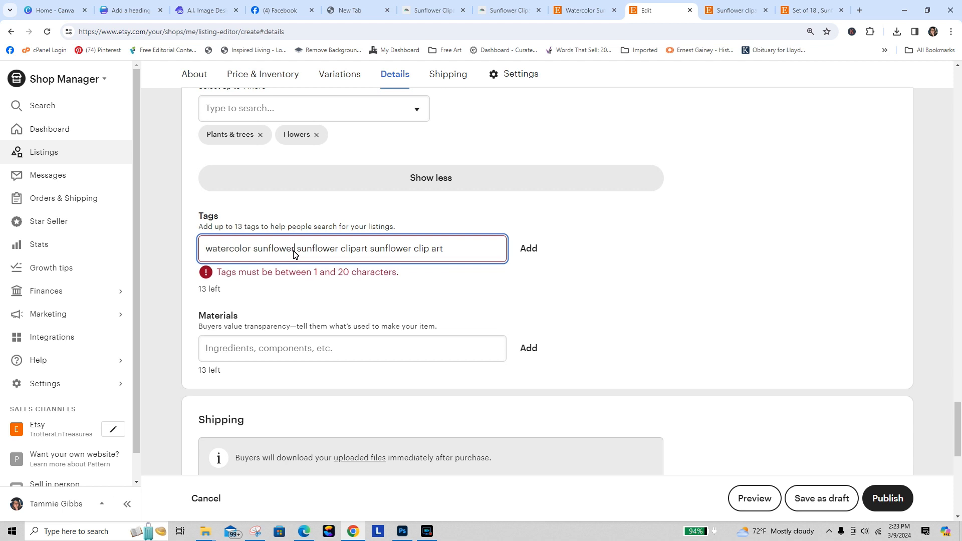
type(",")
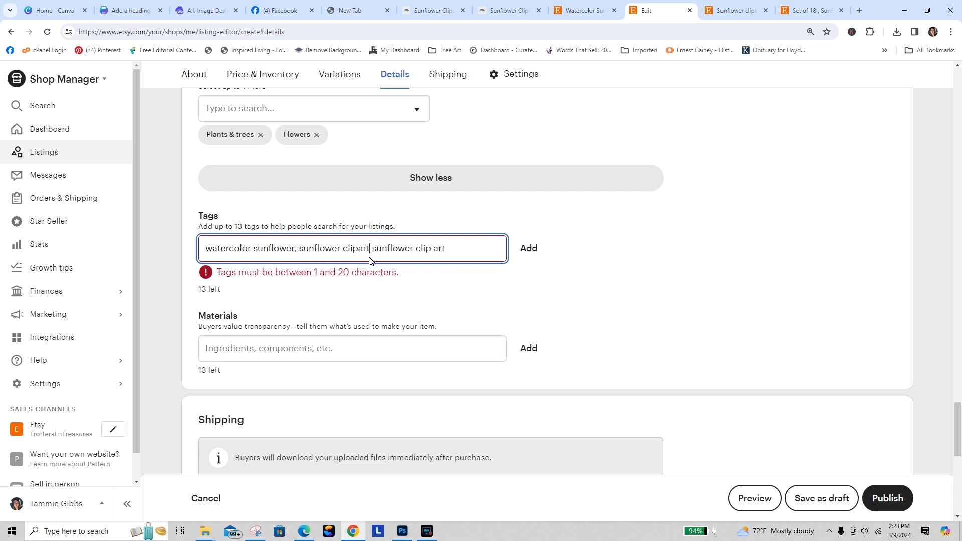
type(",")
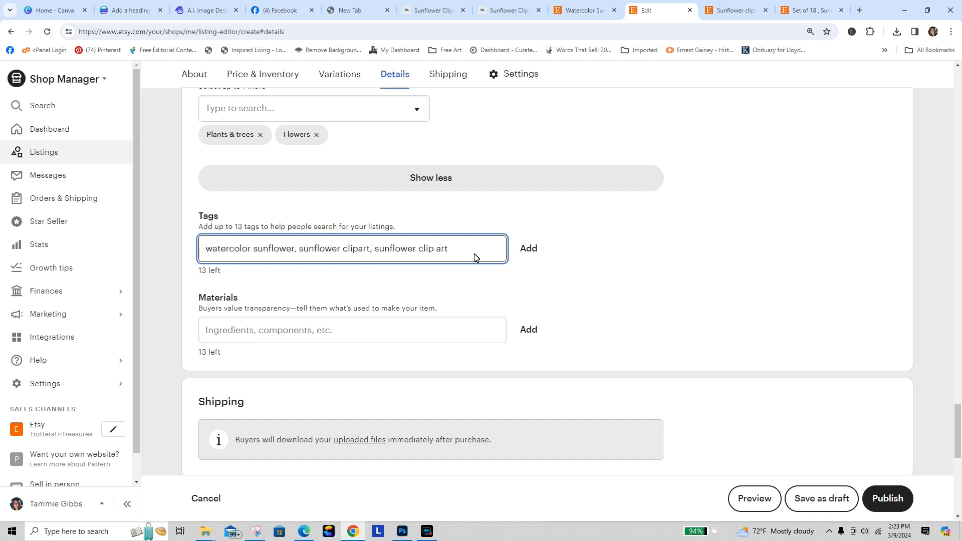
left_click(528, 249)
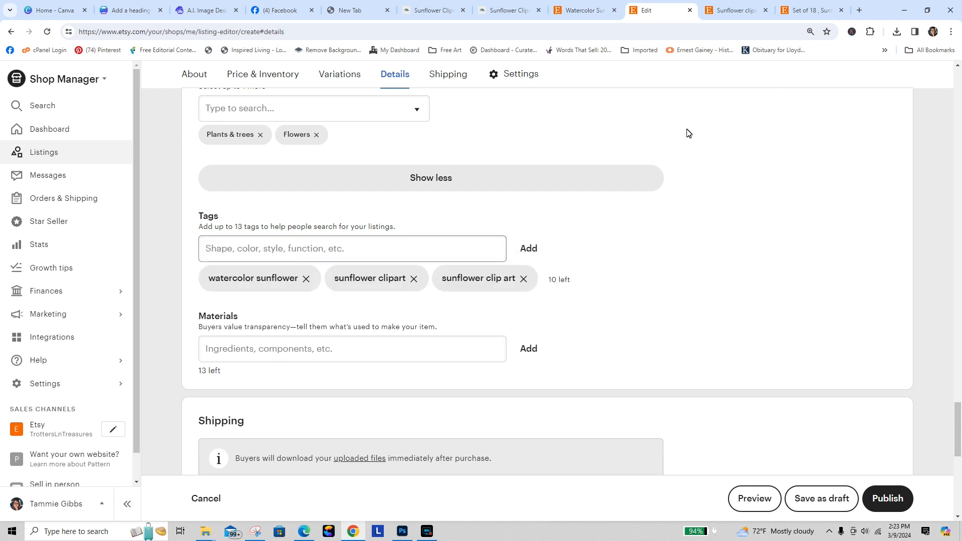
Switch to the Canva design and copy the keywords watercolor floral, autumn floral and autumn flowers.
left_click(130, 8)
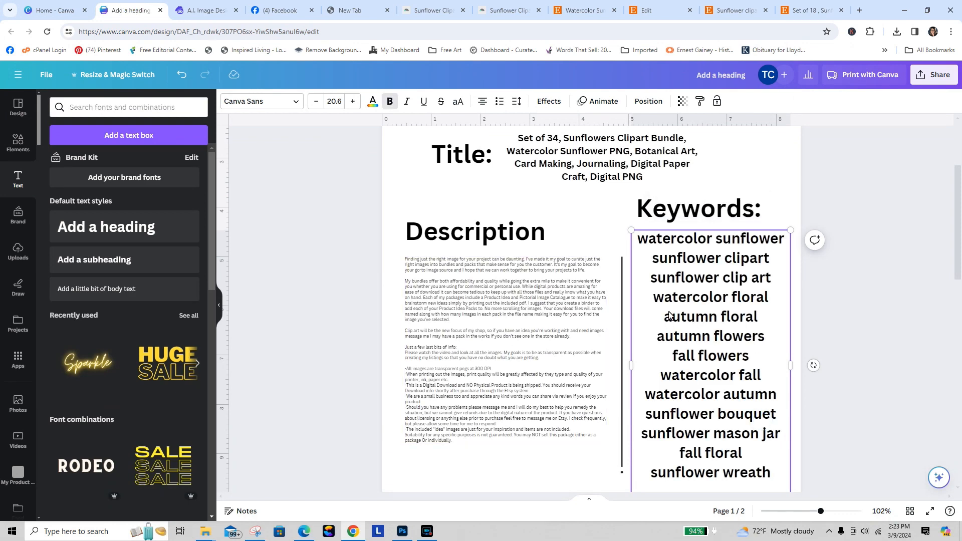
left_click_drag(658, 303, 773, 339)
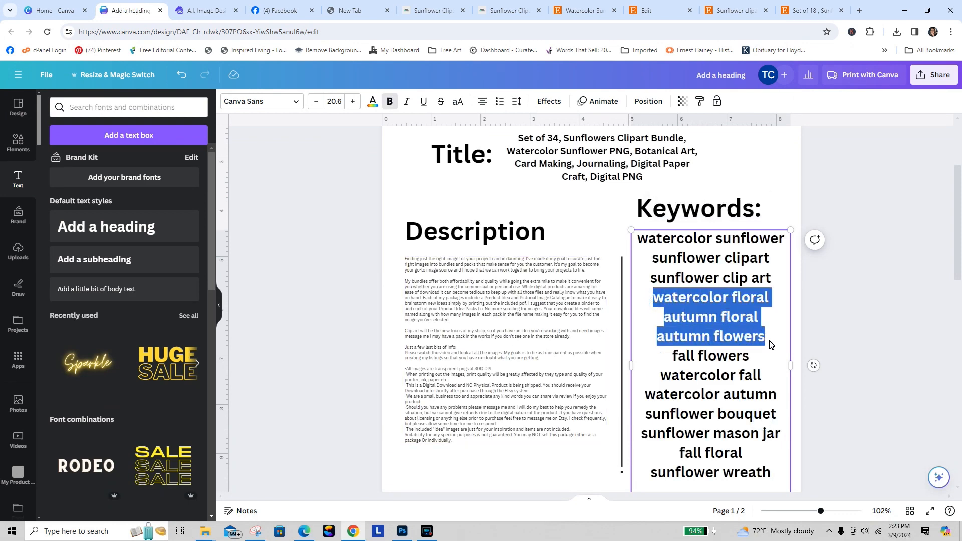
right_click(750, 335)
left_click(521, 150)
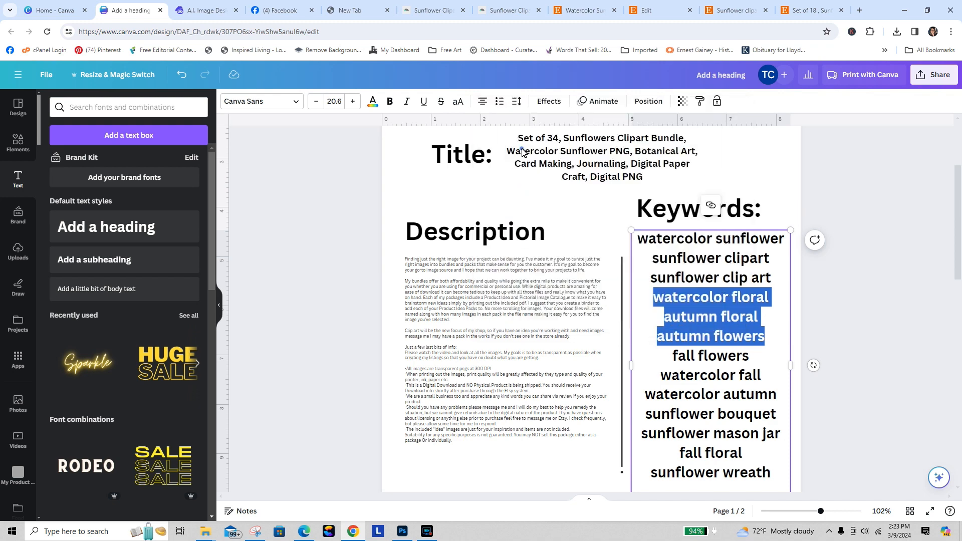
Return to the Etsy listing and add watercolor floral, autumn floral and autumn flowers as separate, comma-divided tags.
left_click(651, 10)
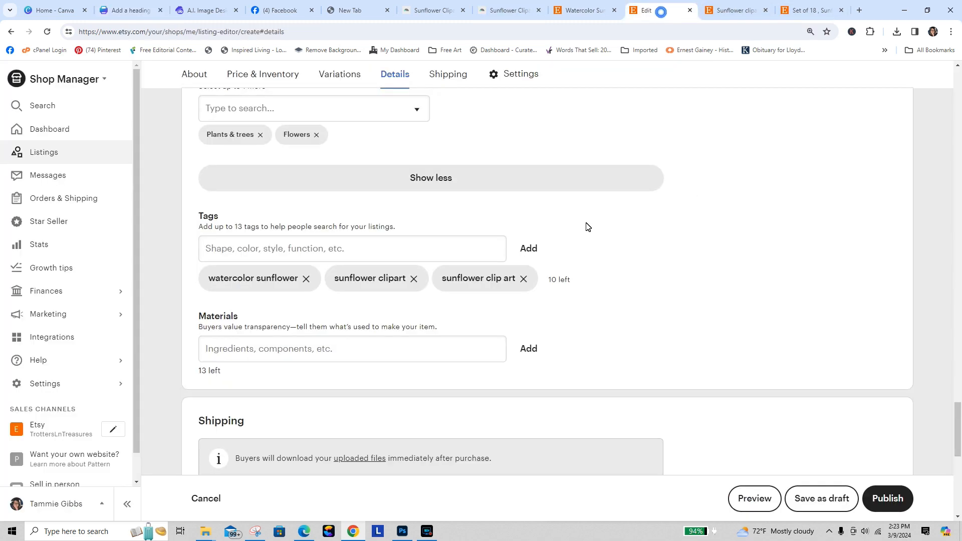
left_click(328, 249)
right_click(327, 249)
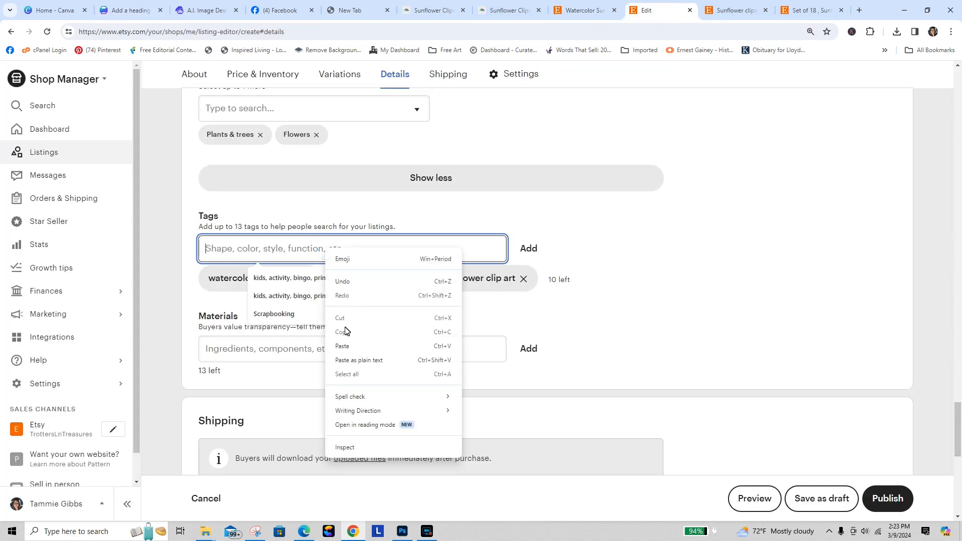
left_click(343, 346)
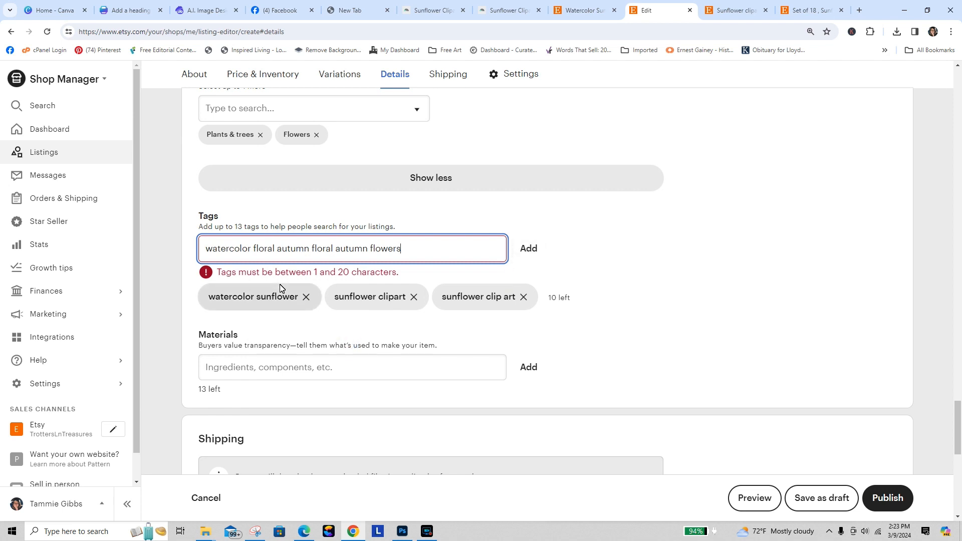
left_click(274, 250)
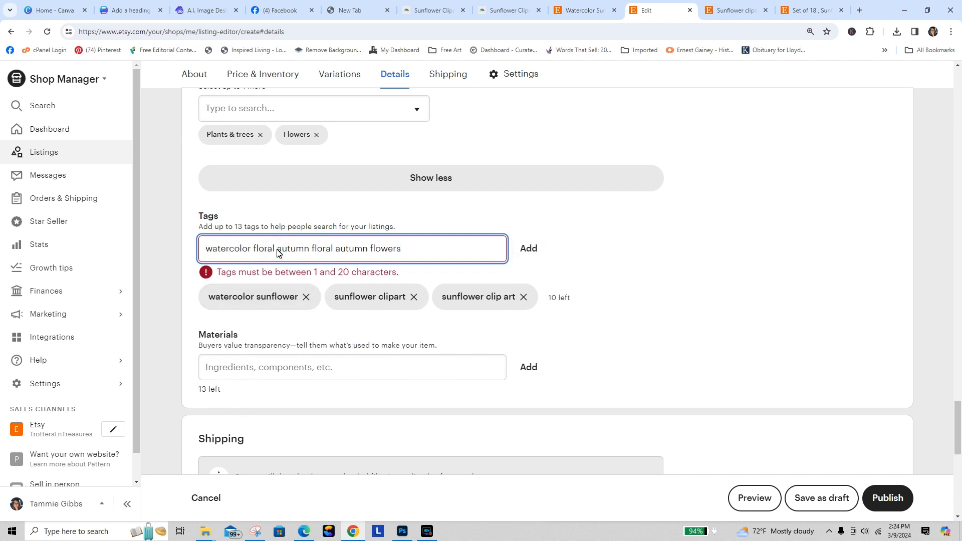
left_click(335, 250)
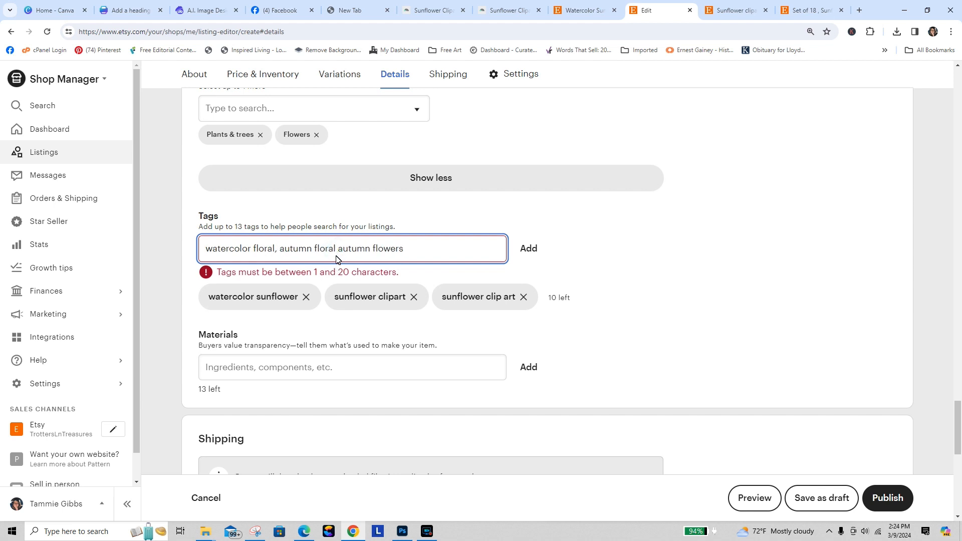
type(",")
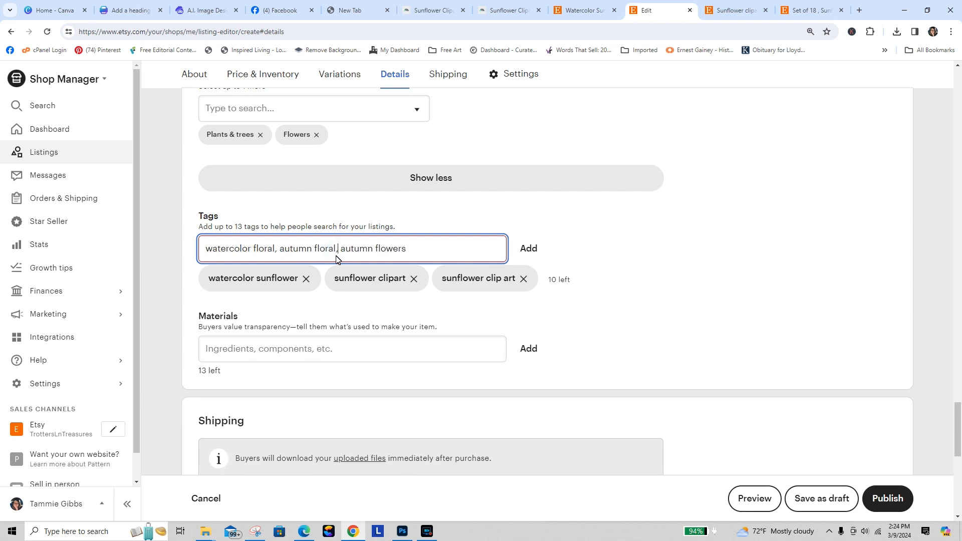
left_click(527, 248)
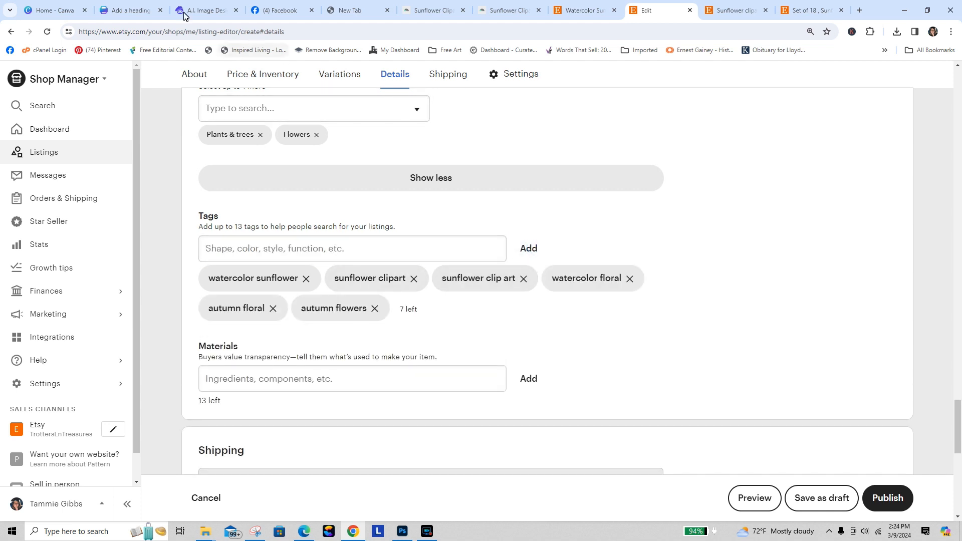
Switch to the Canva design and copy the keywords fall flowers, watercolor fall and watercolor autumn.
left_click(128, 10)
left_click(754, 396)
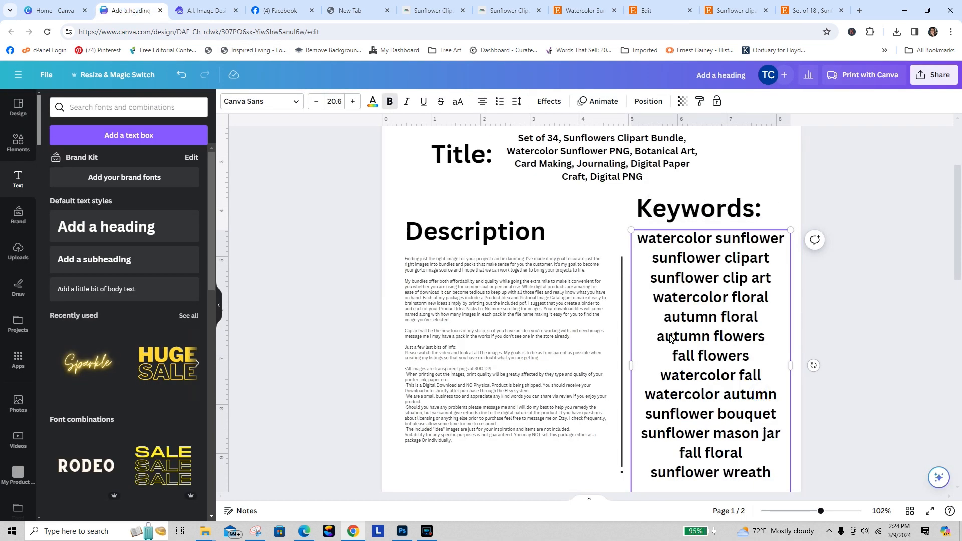
left_click_drag(667, 357, 743, 388)
right_click(732, 385)
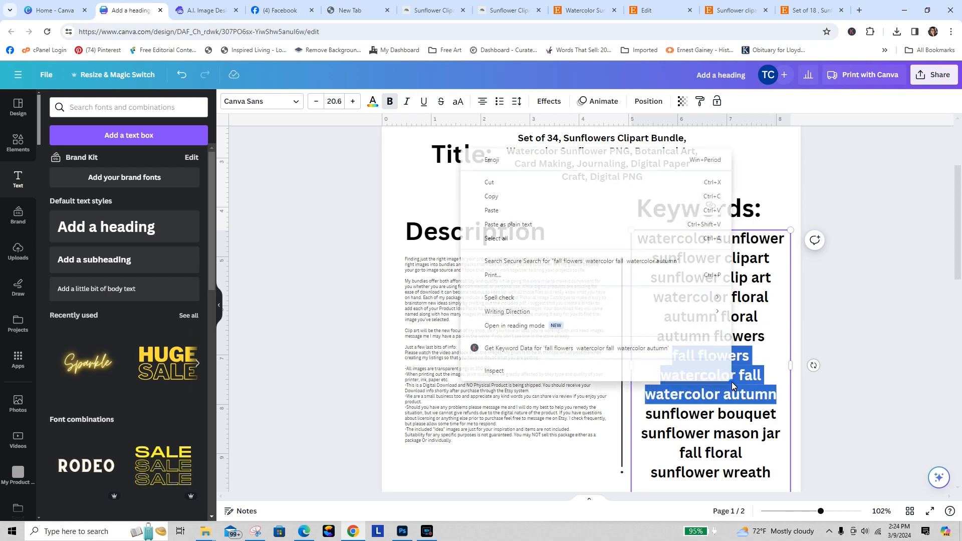
left_click(500, 197)
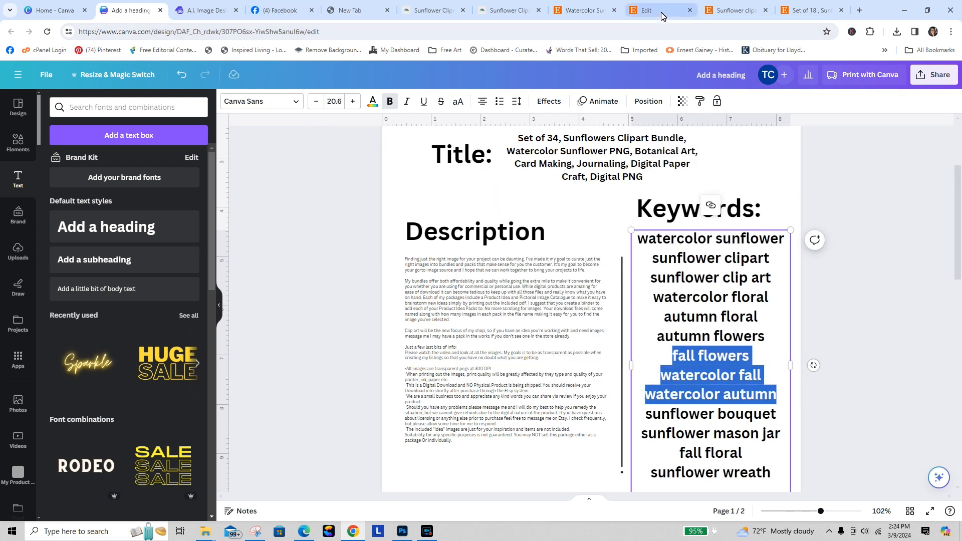
Return to the Etsy listing and add fall flowers, watercolor fall and watercolor autumn as separate, comma-divided tags.
left_click(651, 10)
right_click(370, 247)
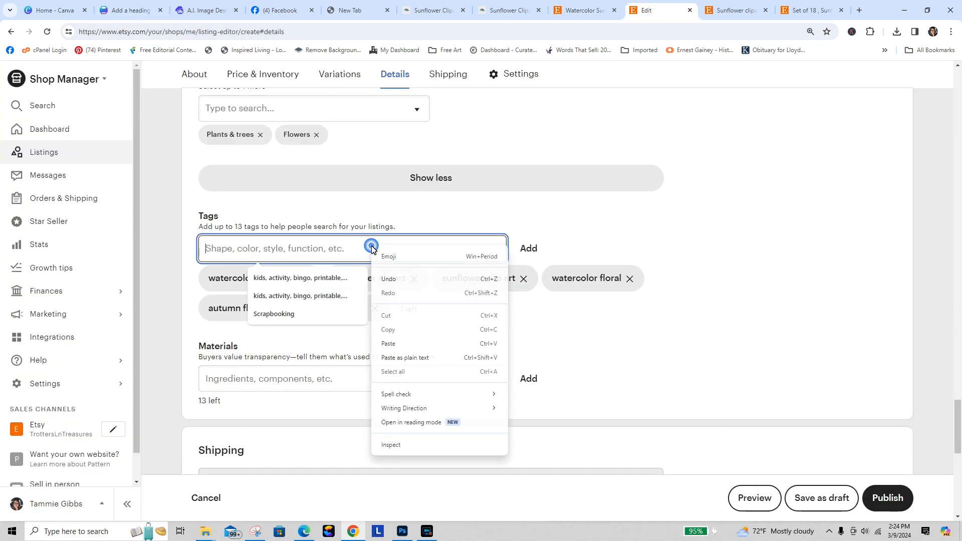
left_click(394, 342)
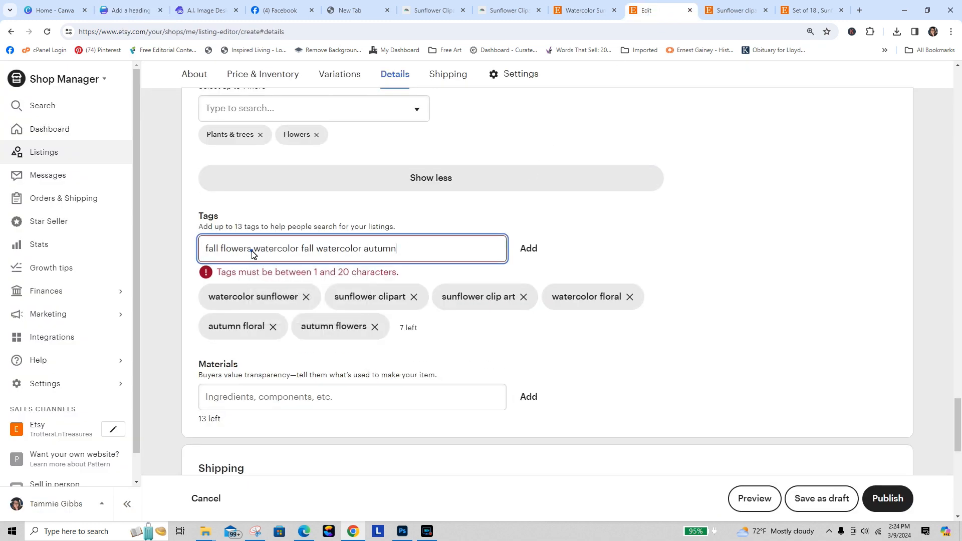
type(",")
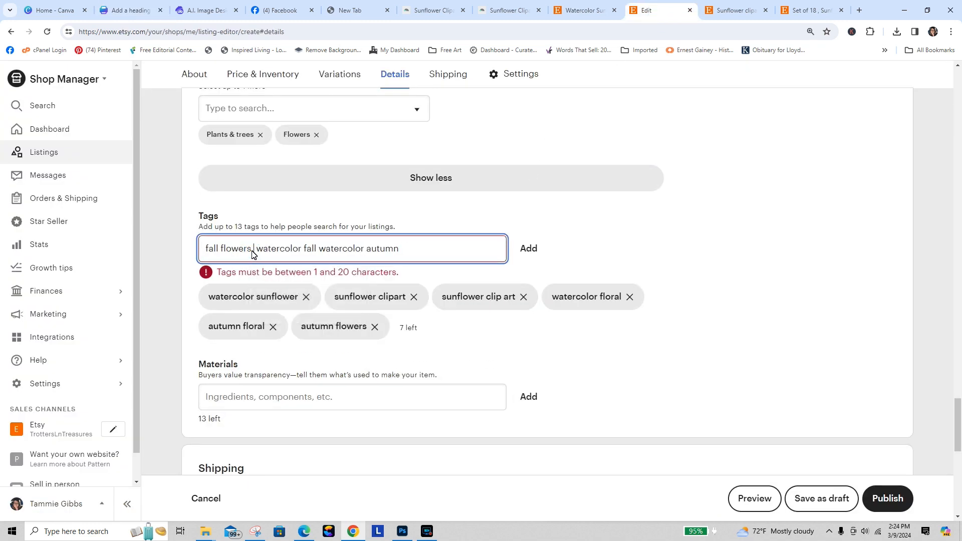
left_click(316, 253)
type(",")
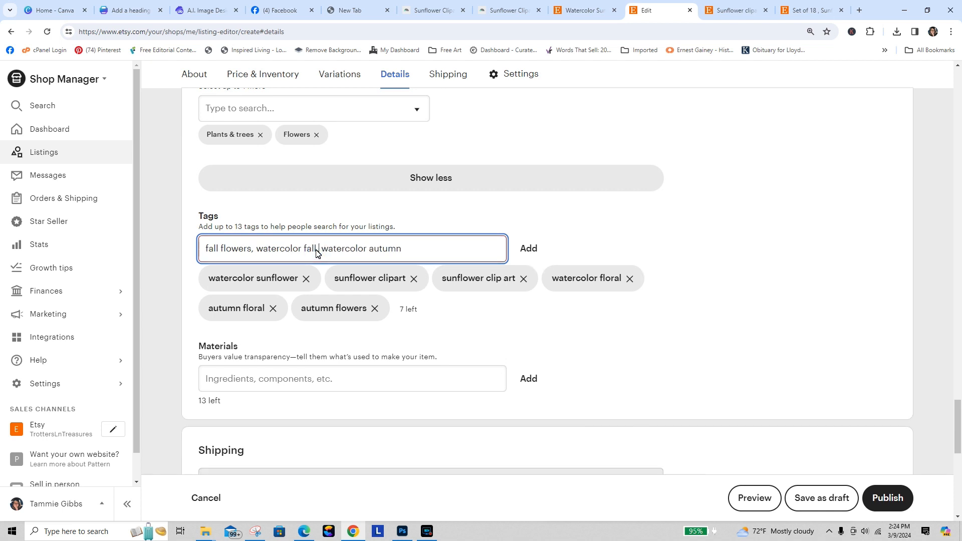
left_click(529, 248)
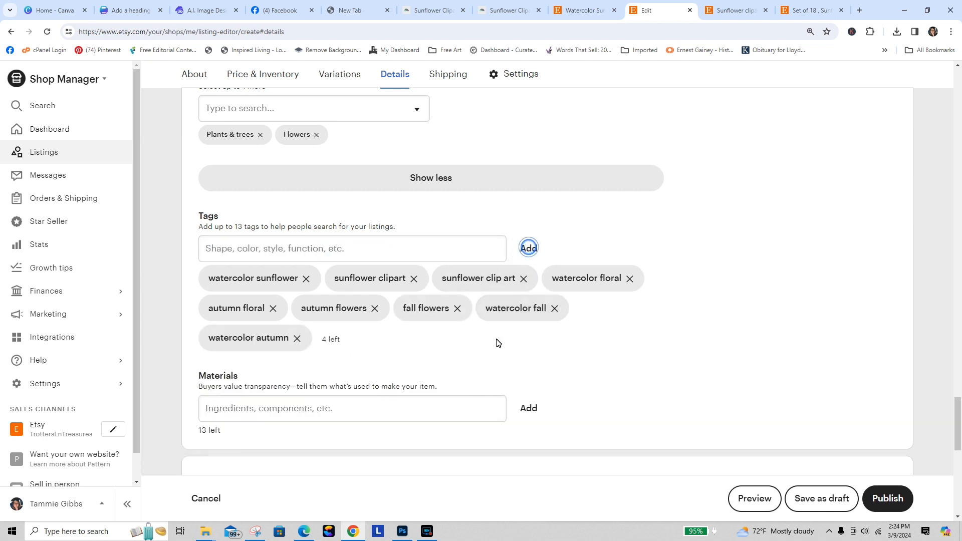
Switch to the Canva design and copy the keywords watercolor autumn, sunflower bouquet and sunflower mason jar.
left_click(129, 11)
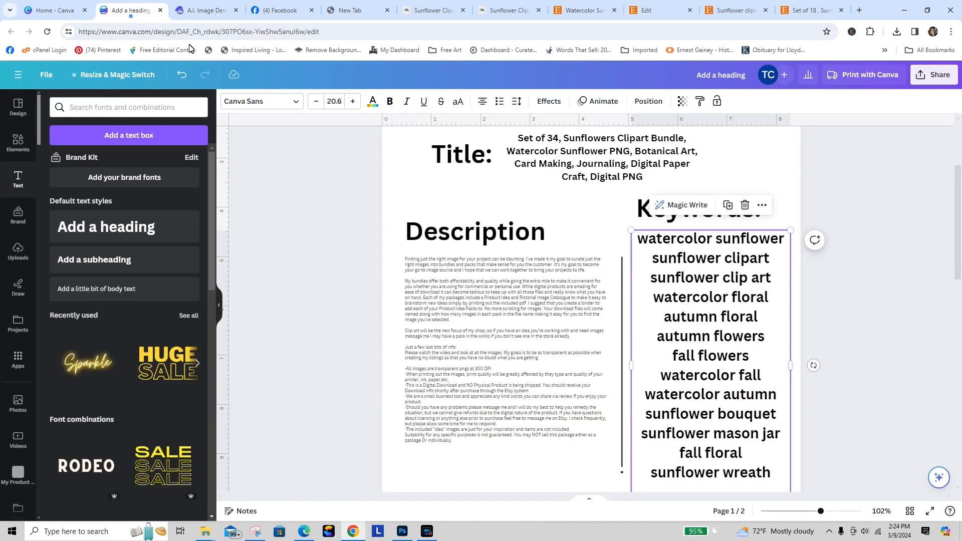
left_click(646, 396)
left_click_drag(645, 393, 783, 446)
right_click(754, 425)
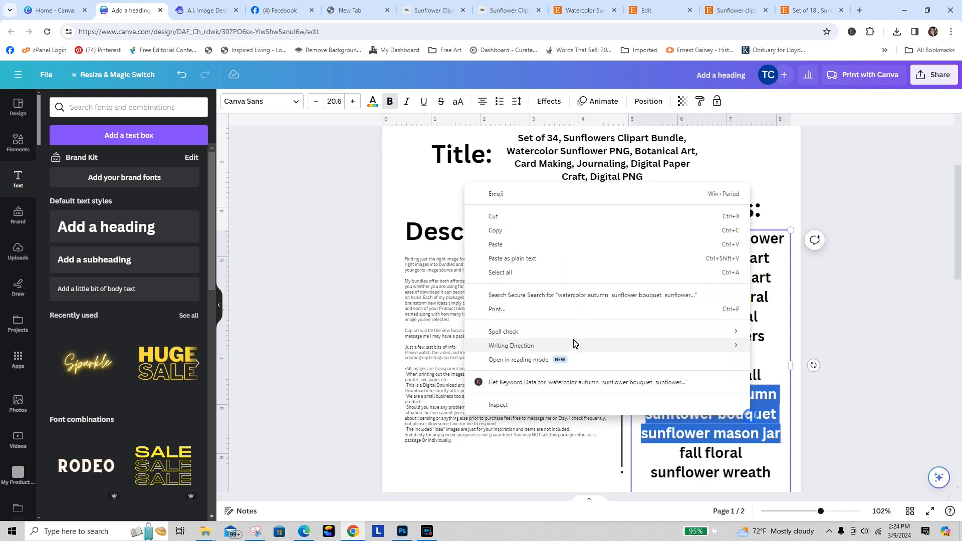
left_click(517, 240)
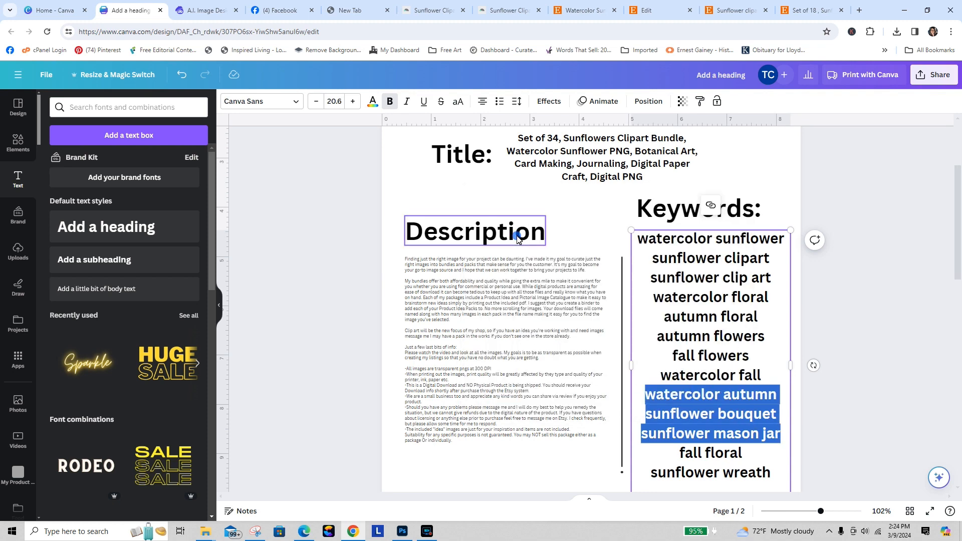
Return to the Etsy listing, paste the copied keywords into the tags and add sunflower mason jar, divided off with a comma.
left_click(652, 10)
left_click(264, 246)
right_click(262, 245)
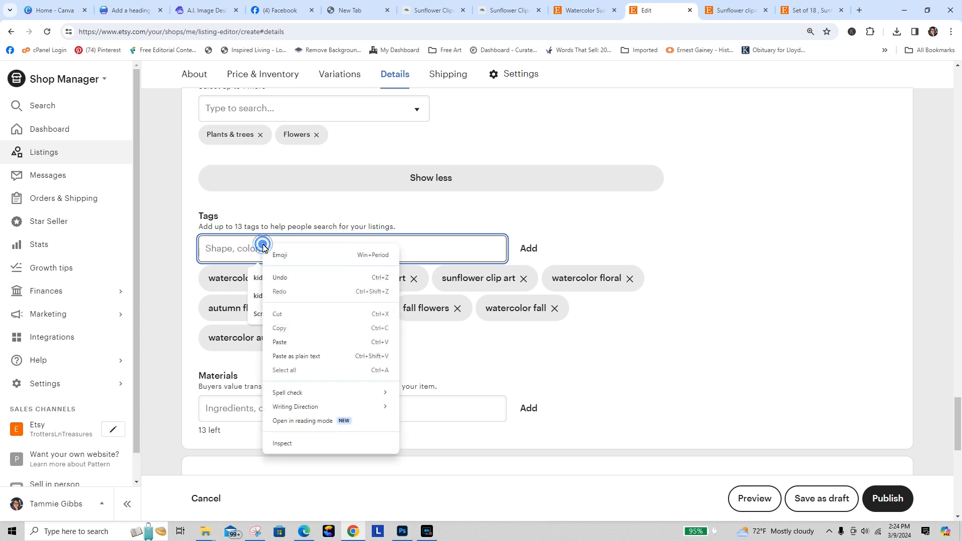
left_click(300, 341)
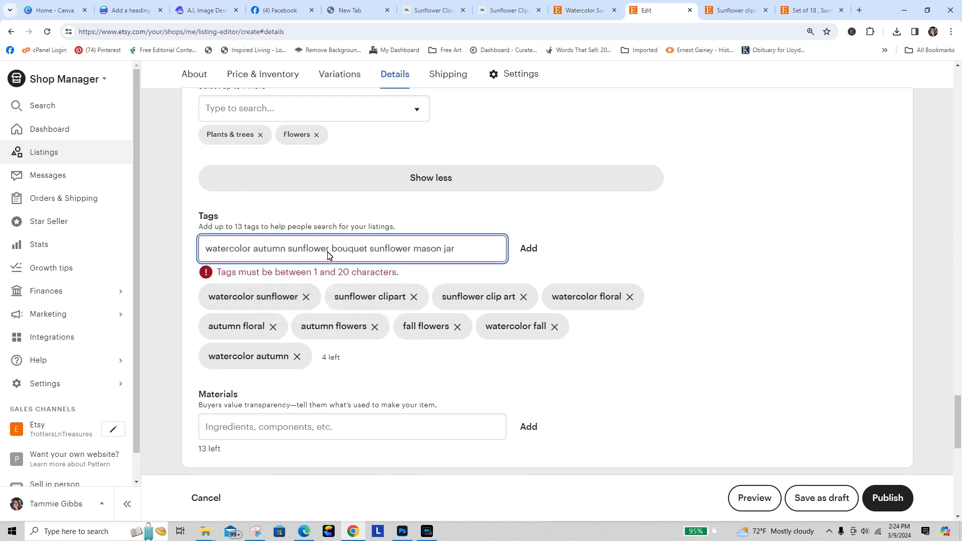
left_click(361, 241)
type(",")
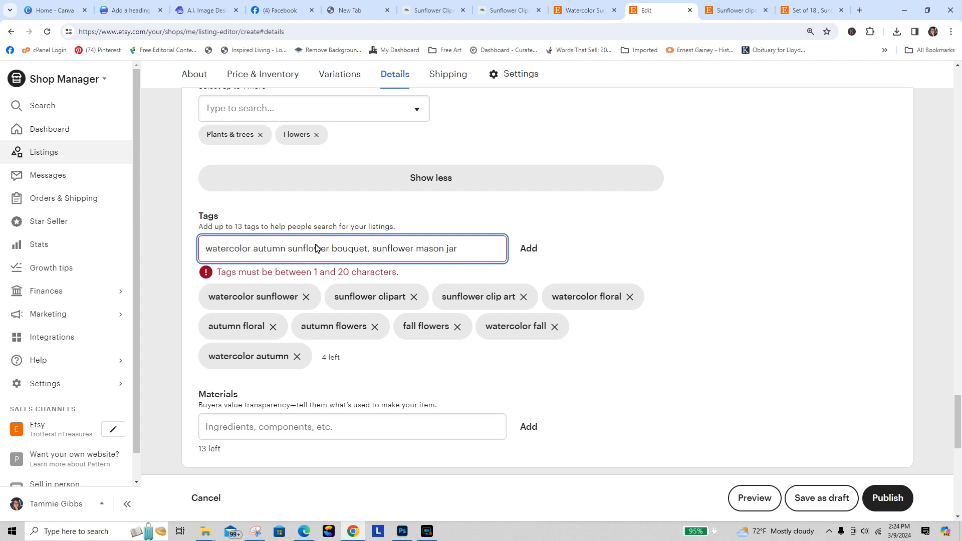
left_click(527, 248)
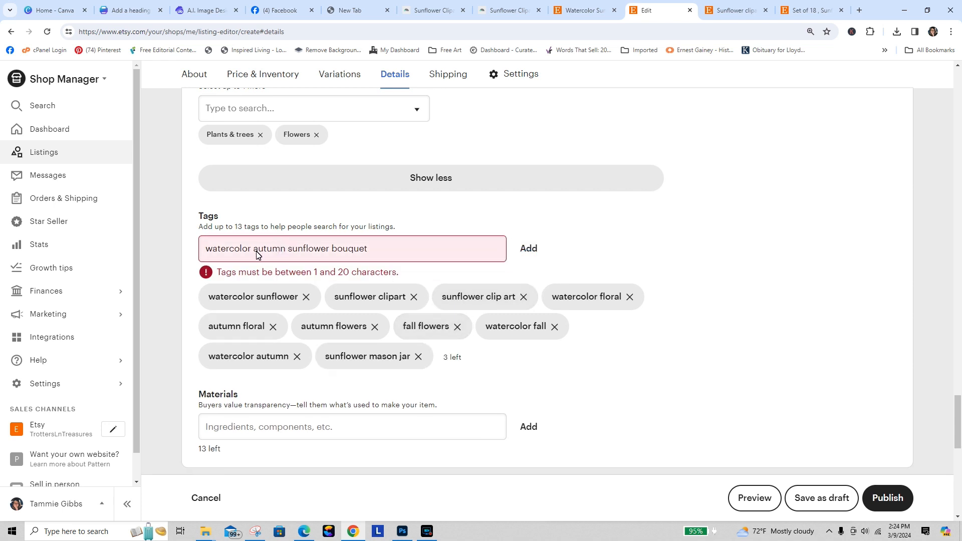
Split the remaining tag entry with a comma to add sunflower bouquet, and clear the leftover duplicate watercolor autumn.
left_click(285, 253)
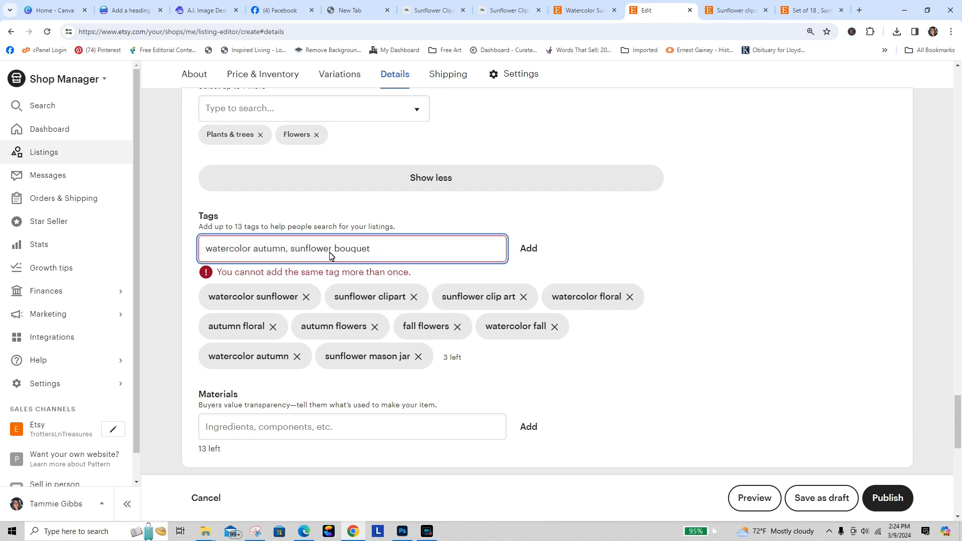
type(",")
left_click(521, 247)
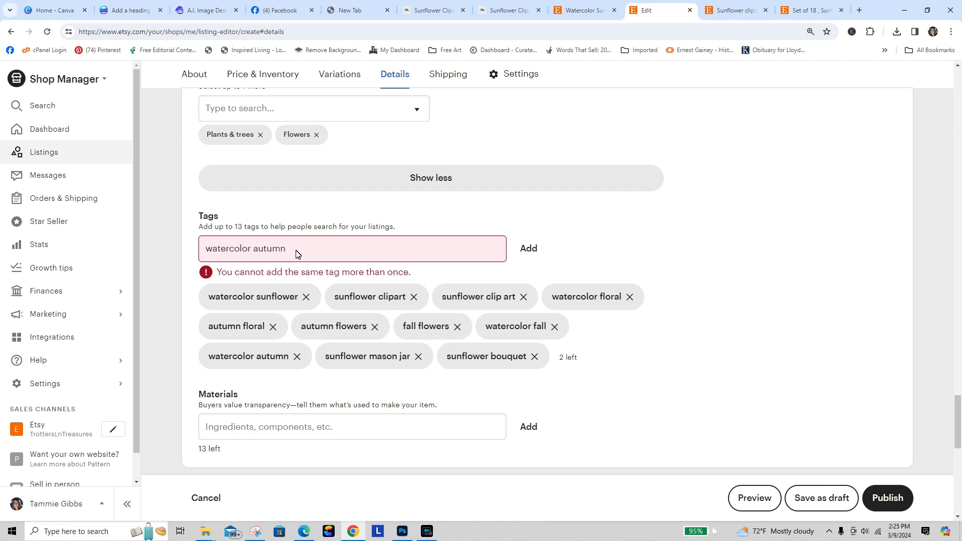
left_click_drag(296, 253, 179, 253)
key("BackSpace")
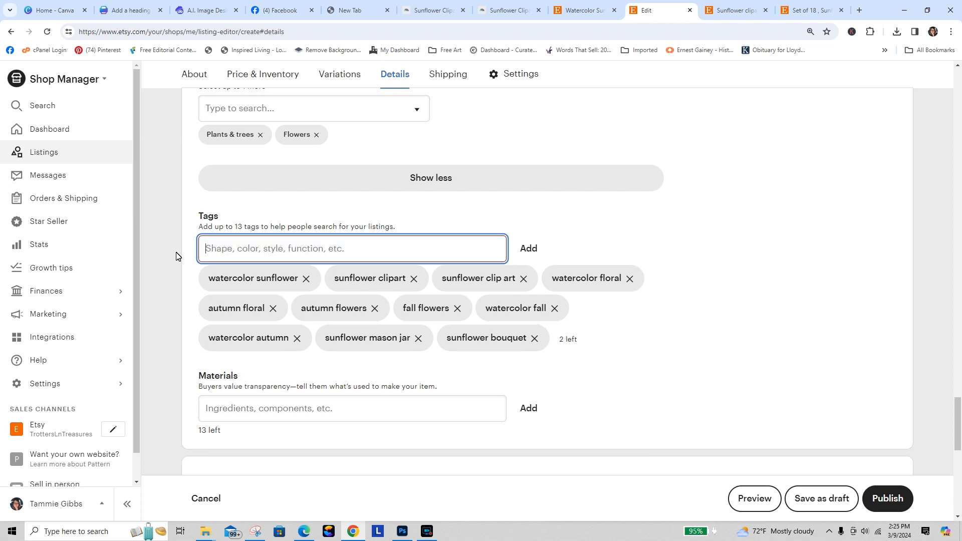
Switch to the Canva design and copy the keywords sunflower mason jar, fall floral and sunflower wreath.
left_click(129, 10)
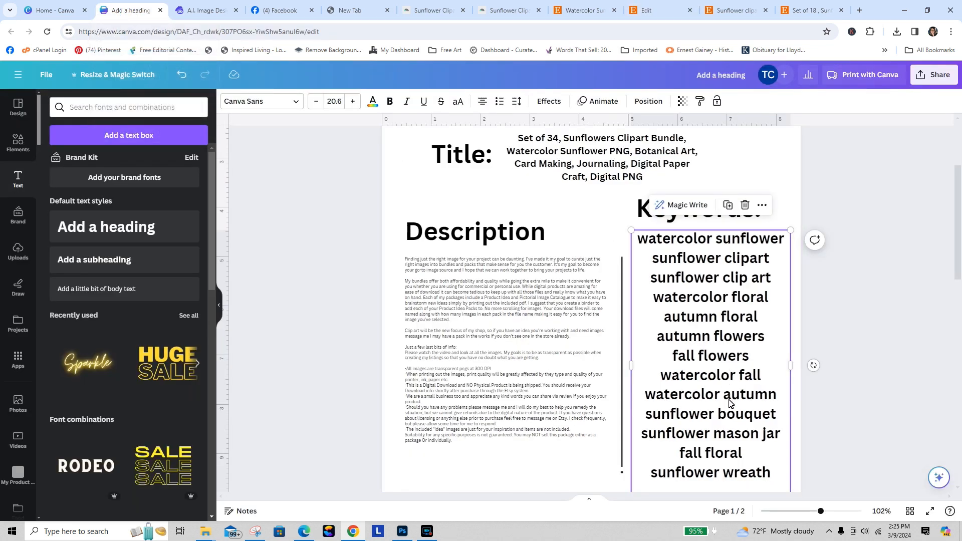
left_click(659, 436)
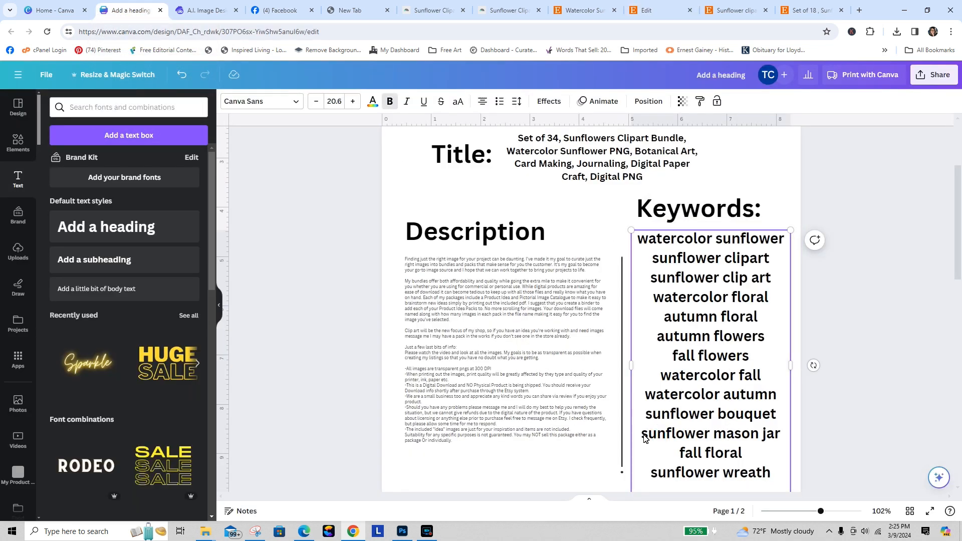
left_click_drag(654, 439, 776, 485)
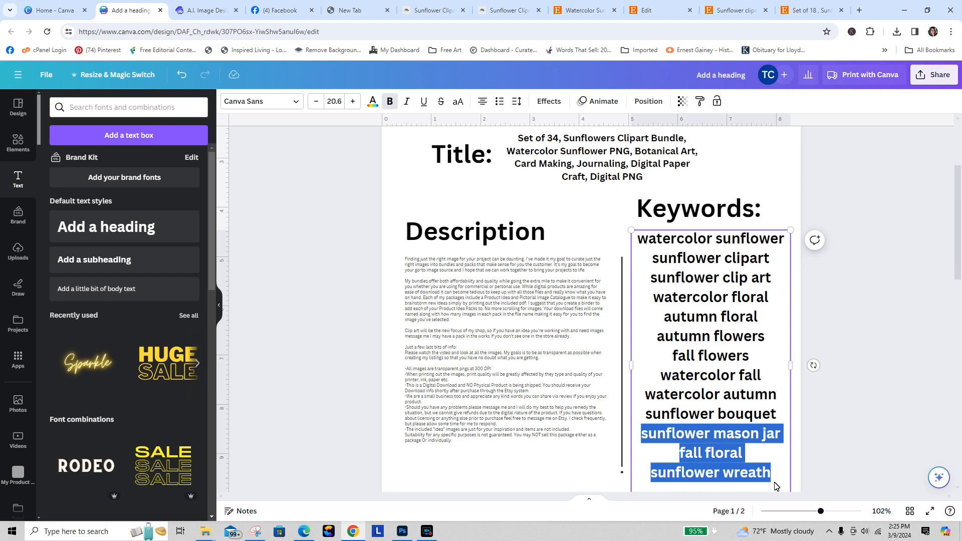
right_click(746, 467)
left_click(501, 292)
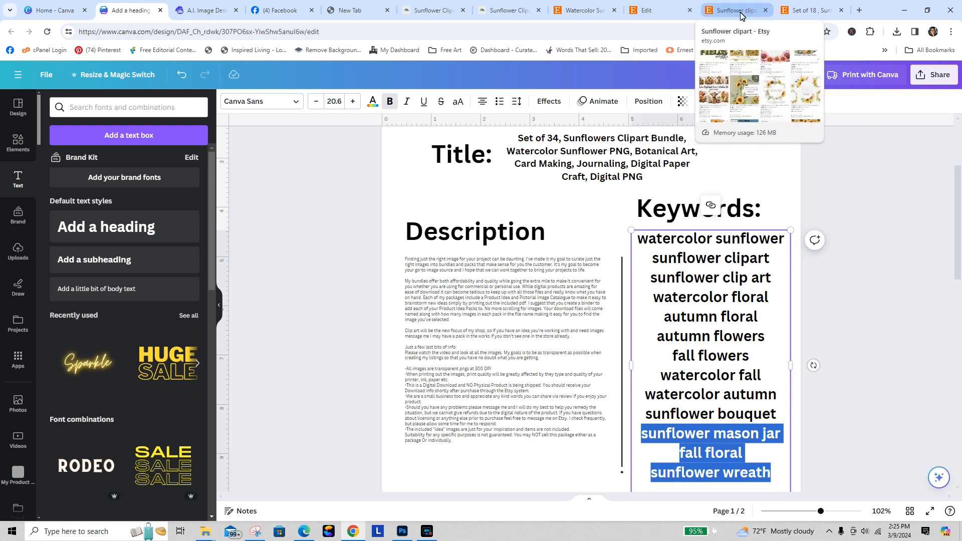
Return to the Etsy listing, paste the copied keywords into the tags and remove the duplicate sunflower mason jar from the entry.
left_click(641, 14)
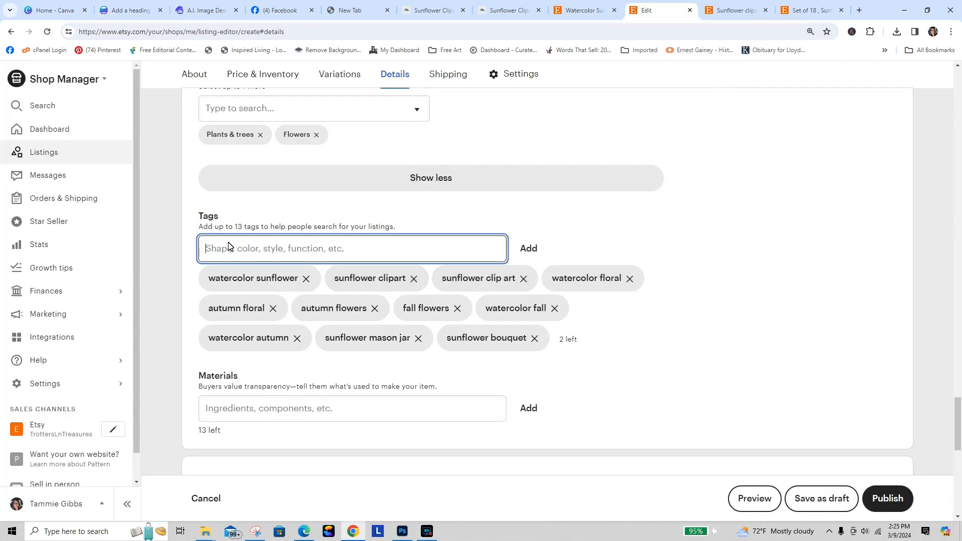
right_click(209, 248)
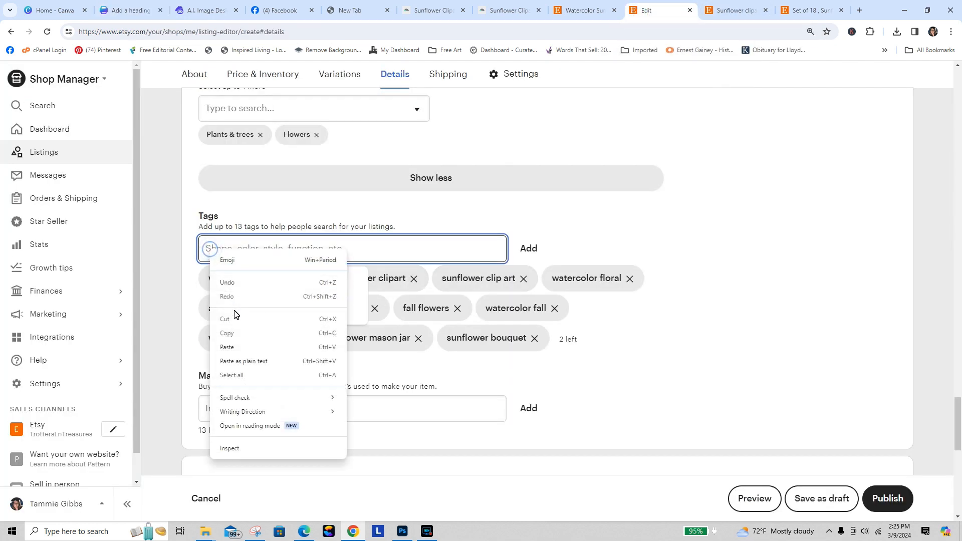
left_click(239, 349)
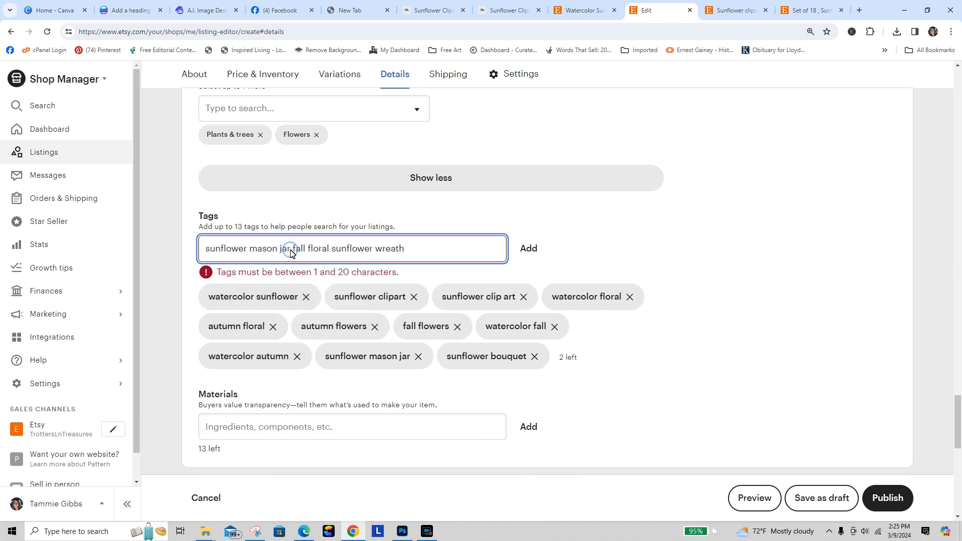
type(",")
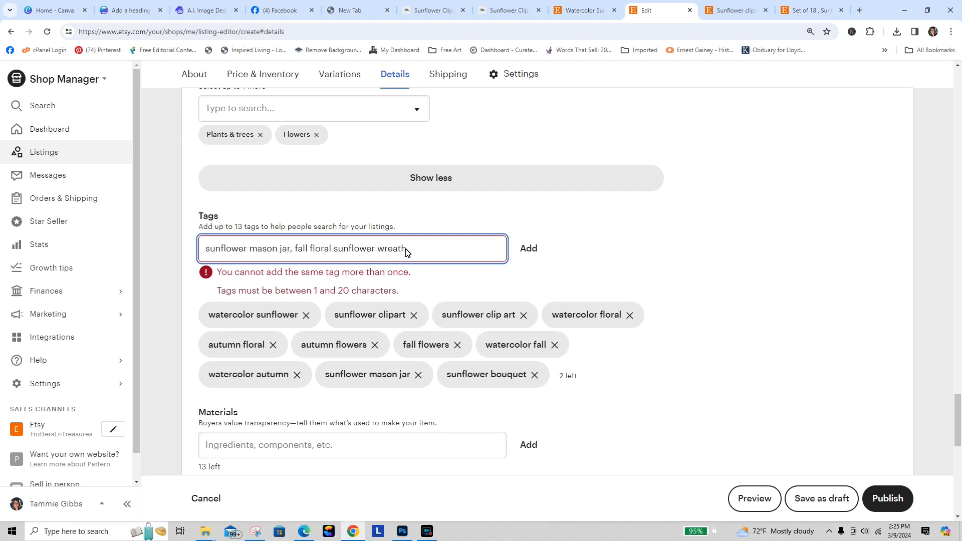
left_click(528, 249)
left_click(347, 250)
left_click_drag(289, 250, 211, 250)
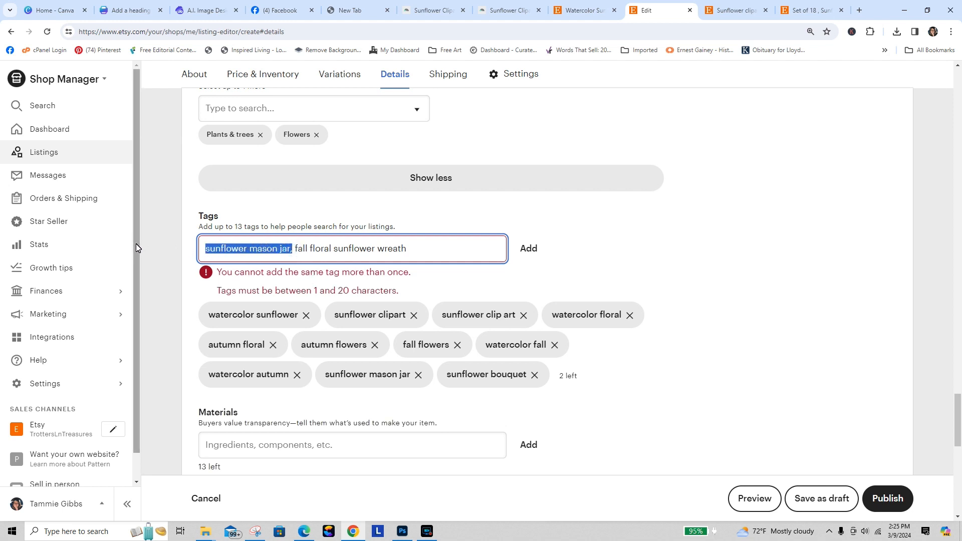
key("BackSpace")
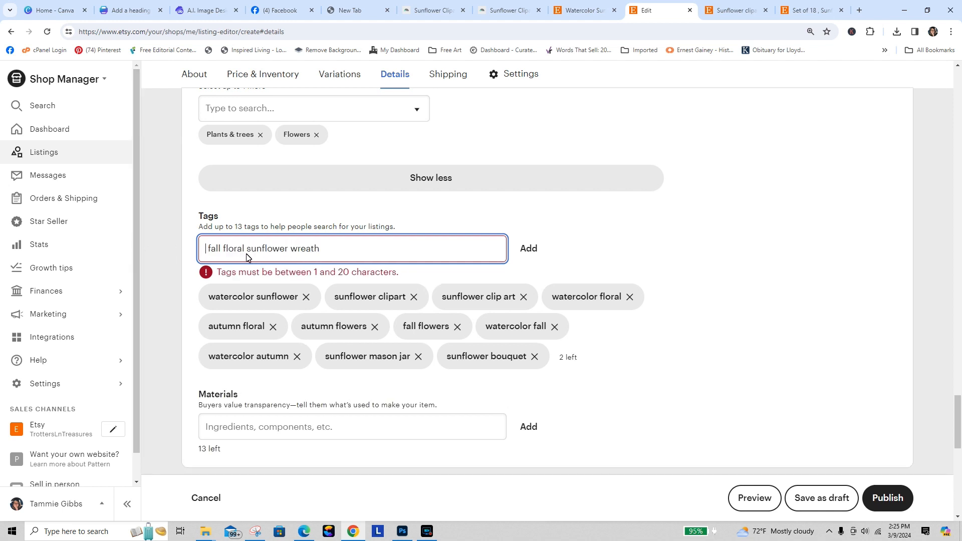
Clear fall floral from the tag entry and add sunflower wreath as a tag.
left_click(526, 248)
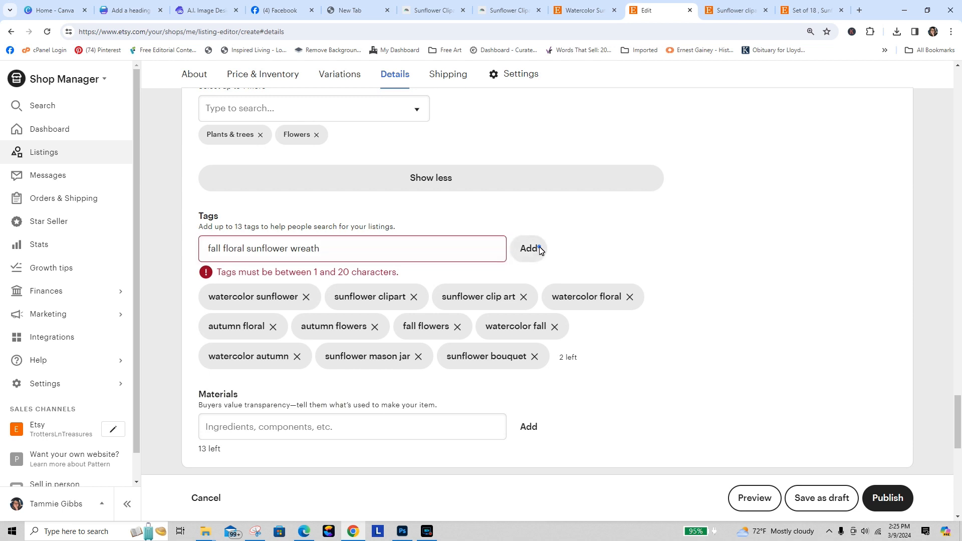
left_click(325, 259)
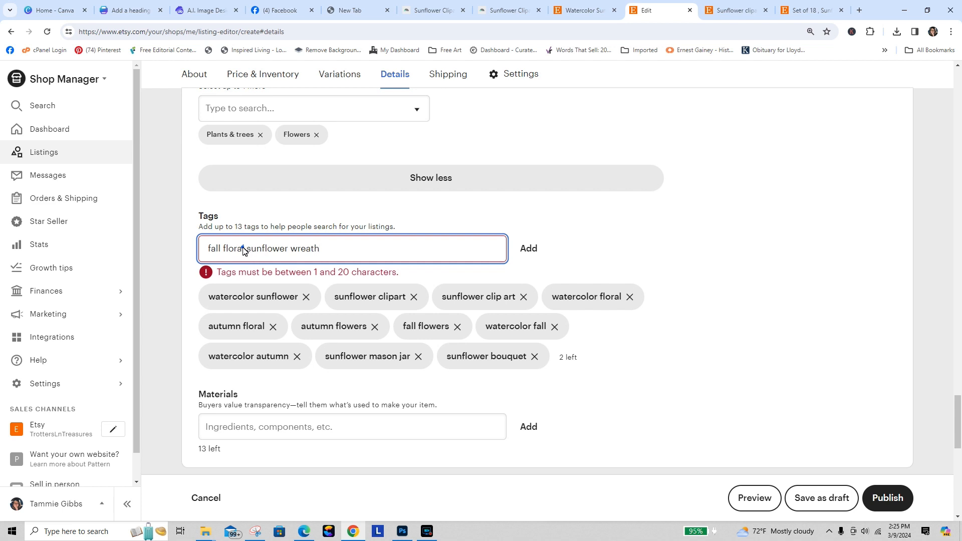
left_click_drag(243, 251, 190, 250)
key("BackSpace")
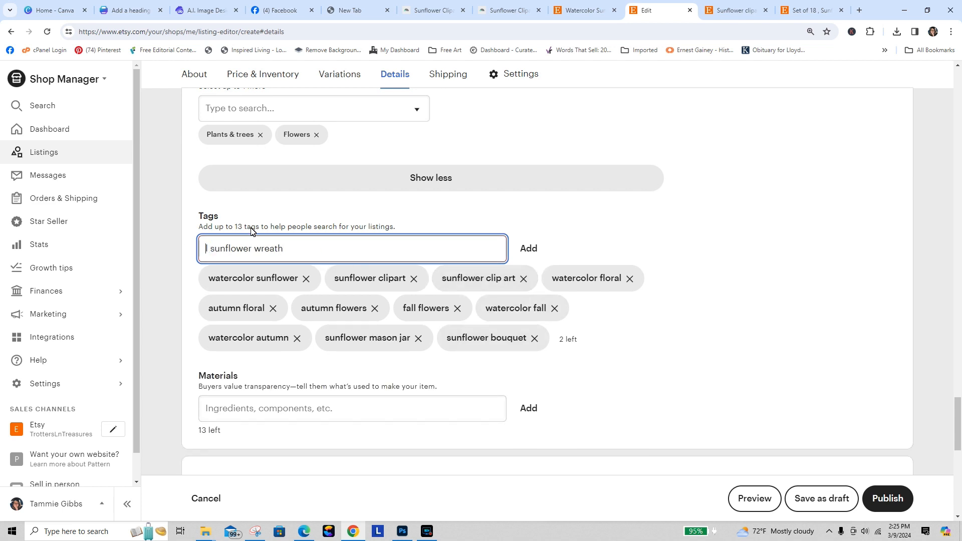
key("Delete")
key("Delete")
left_click(528, 249)
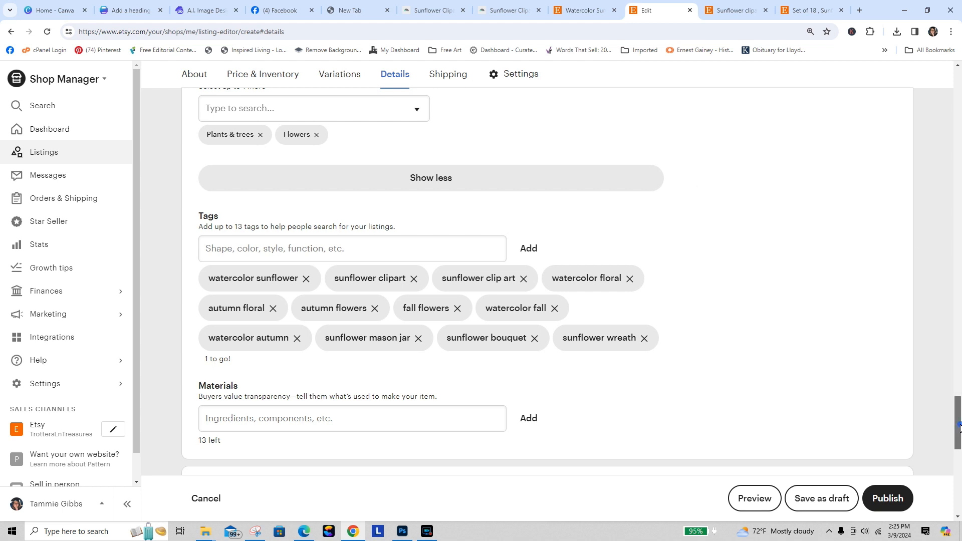
Reorder the listing photos so the two full sunflower sheets directly follow the cover and the mostly white image with text comes last.
left_click_drag(959, 428, 958, 131)
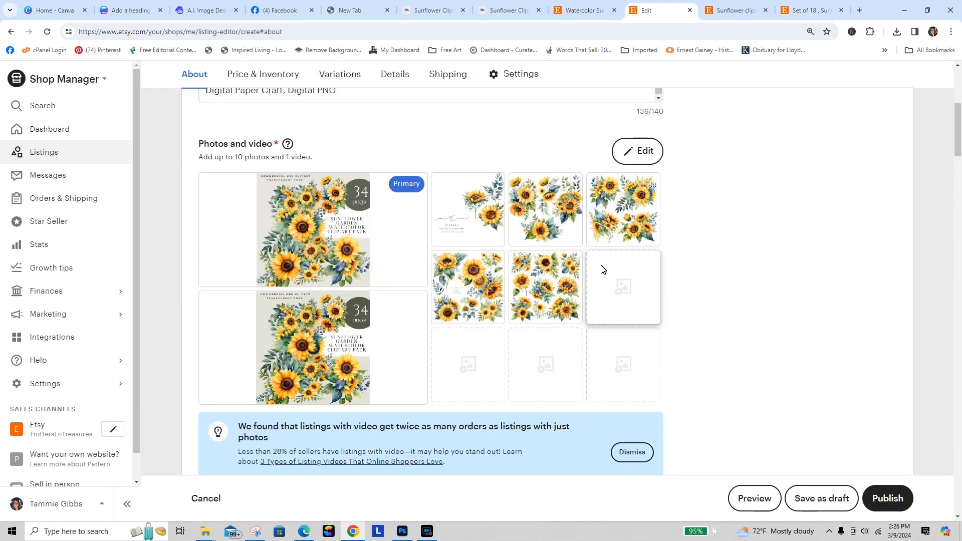
left_click_drag(545, 306, 470, 210)
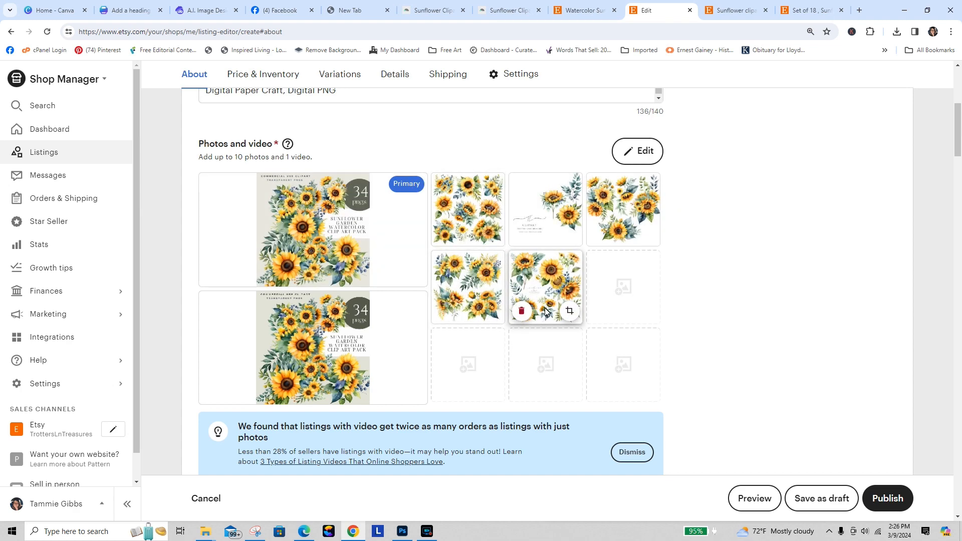
left_click_drag(550, 295, 545, 216)
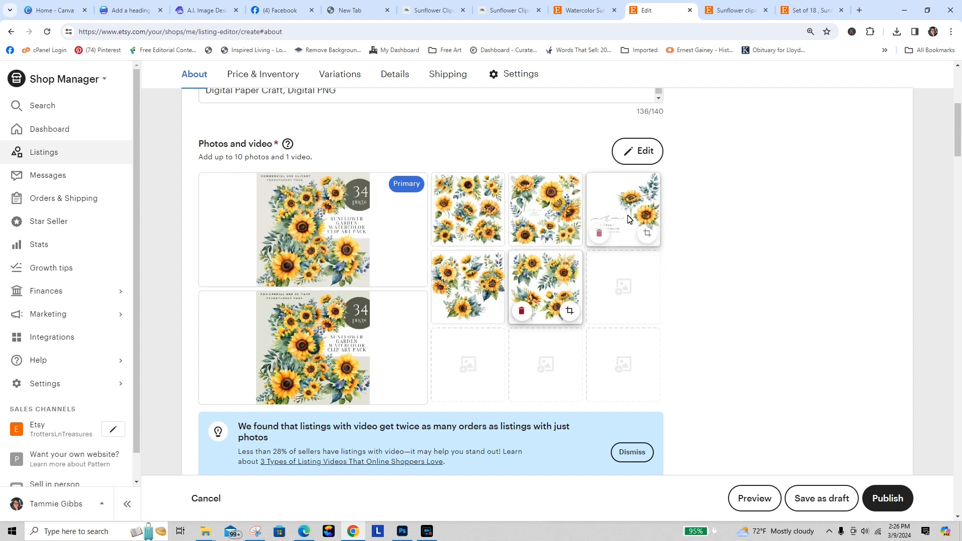
left_click_drag(625, 208, 534, 301)
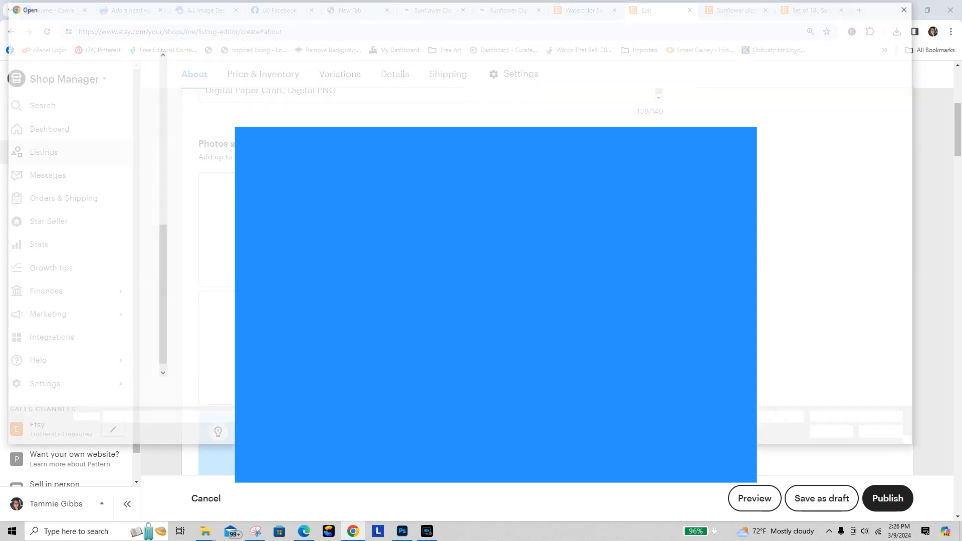
Upload images 9 and 10 from the Sunflower Garden Clipart Pack idea guide folder, inside the pack's Source File folder, to the listing photos.
left_click(51, 24)
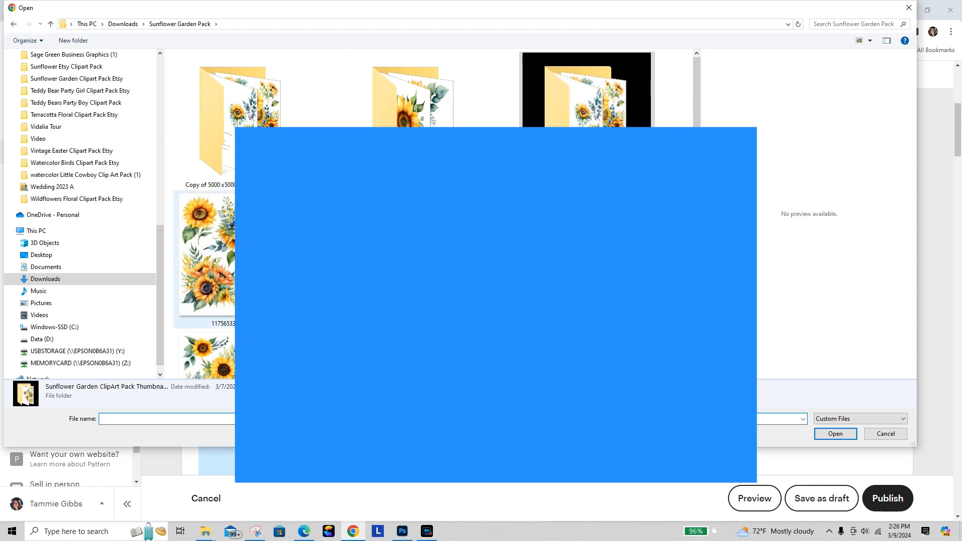
left_click(51, 26)
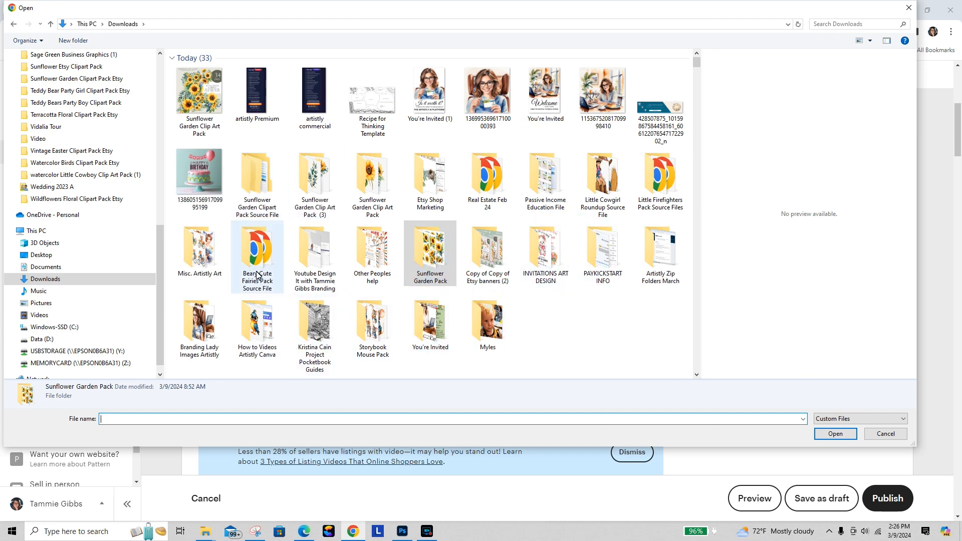
double_click(259, 182)
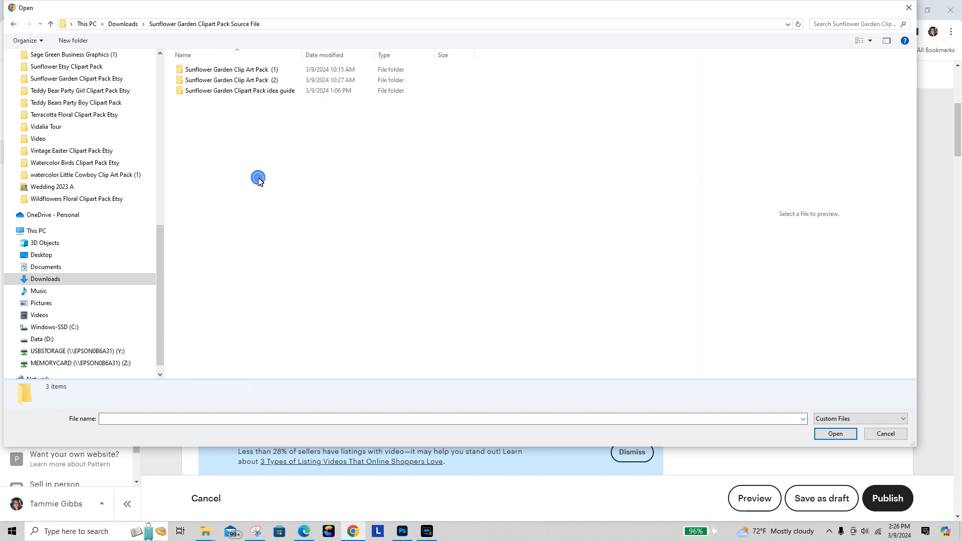
double_click(234, 91)
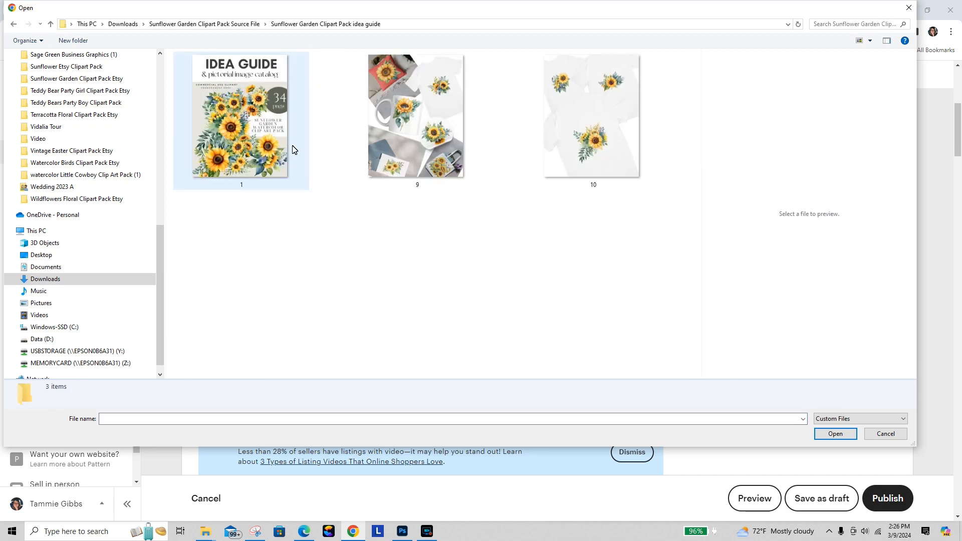
left_click_drag(669, 217, 428, 138)
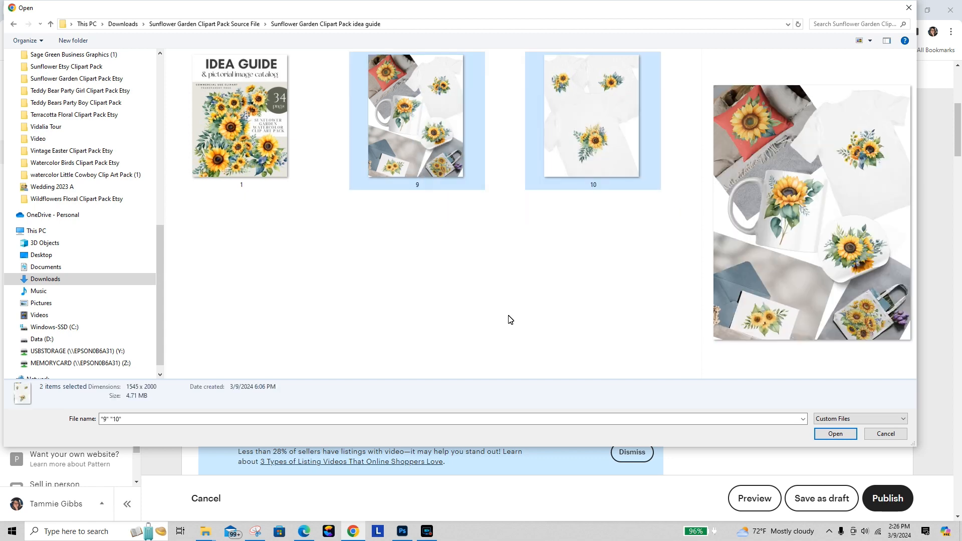
left_click(835, 433)
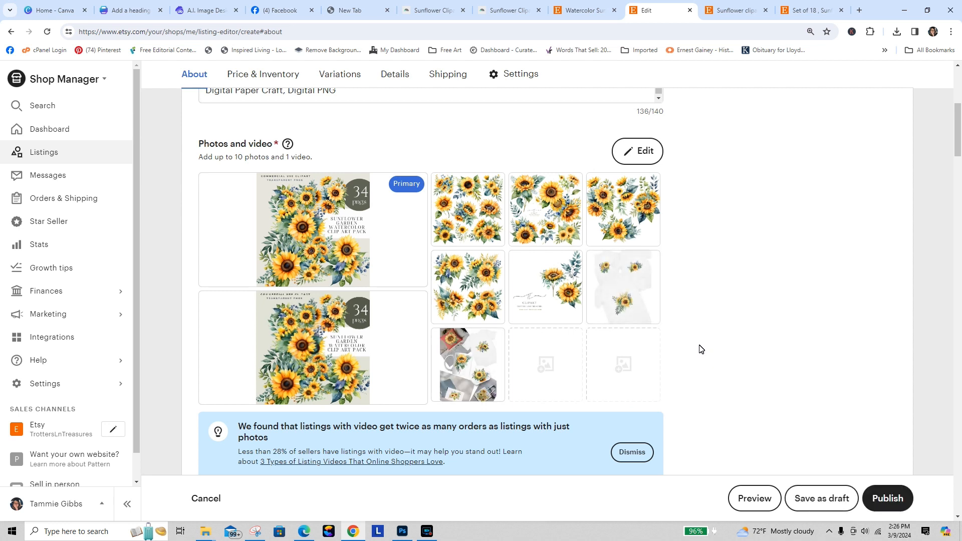
Start adding another listing photo and look through the Downloads folder for the Etsy shop marketing images.
left_click(549, 375)
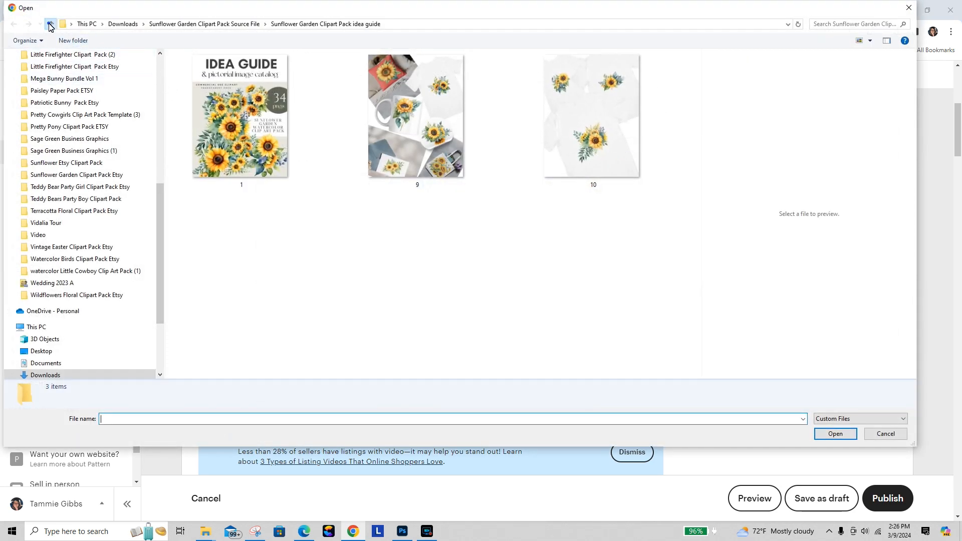
left_click(50, 25)
left_click(48, 25)
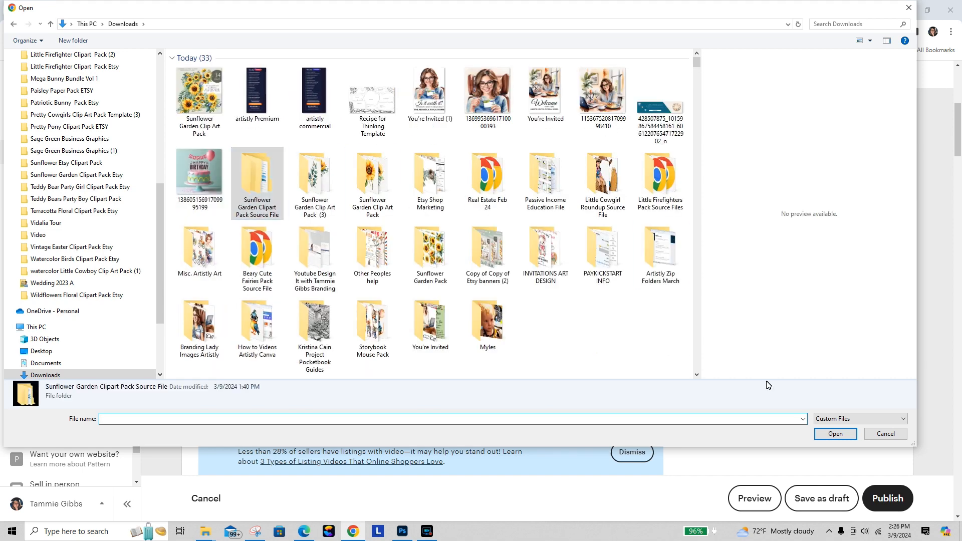
left_click(696, 375)
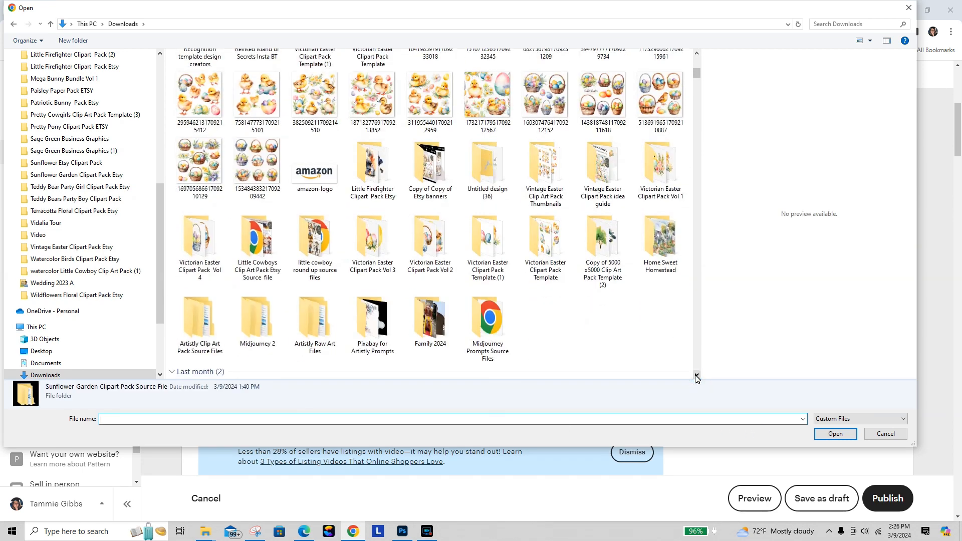
left_click(697, 374)
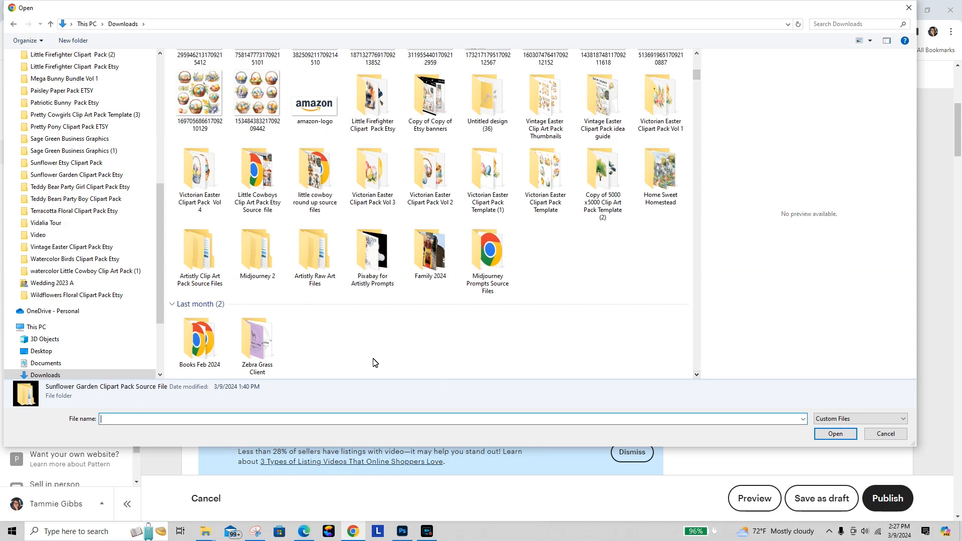
left_click(696, 375)
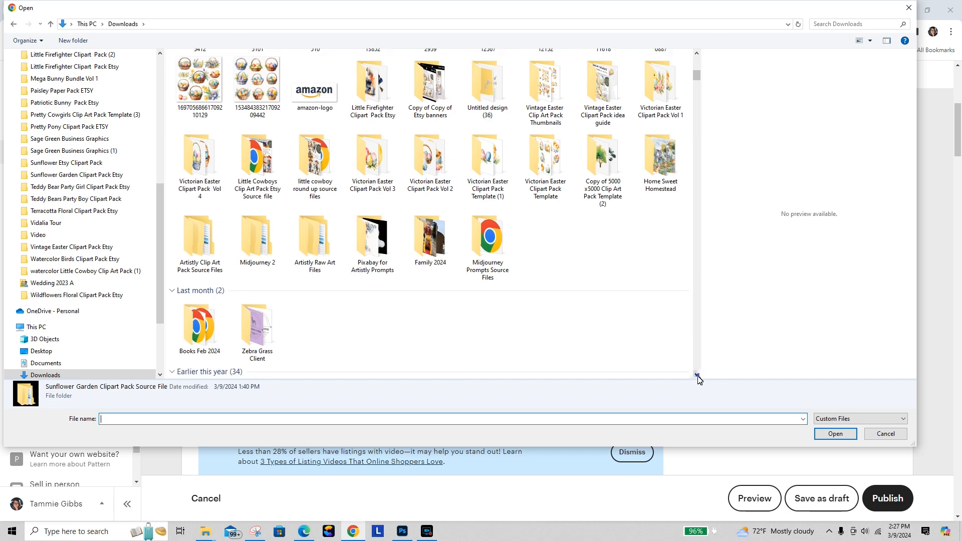
left_click(696, 375)
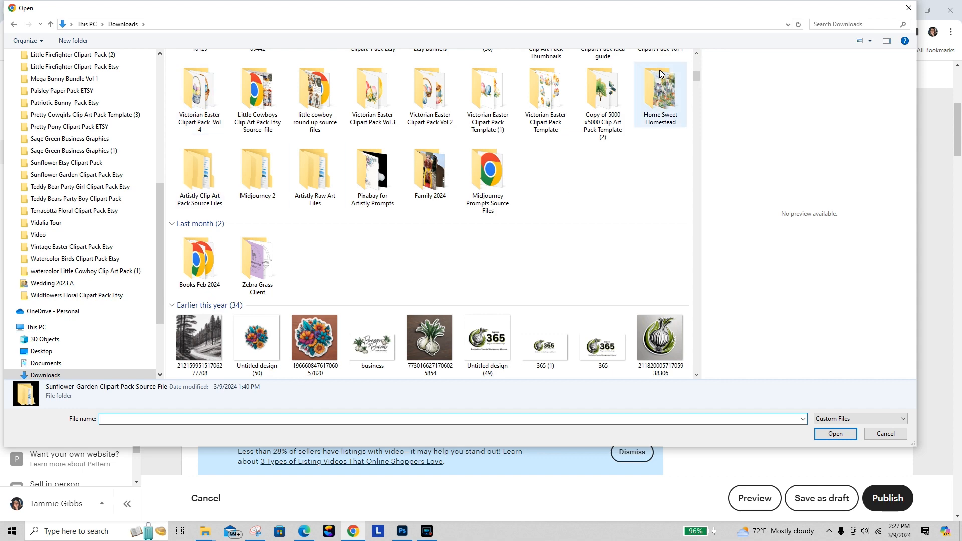
left_click(695, 54)
left_click(695, 54)
left_click(695, 54)
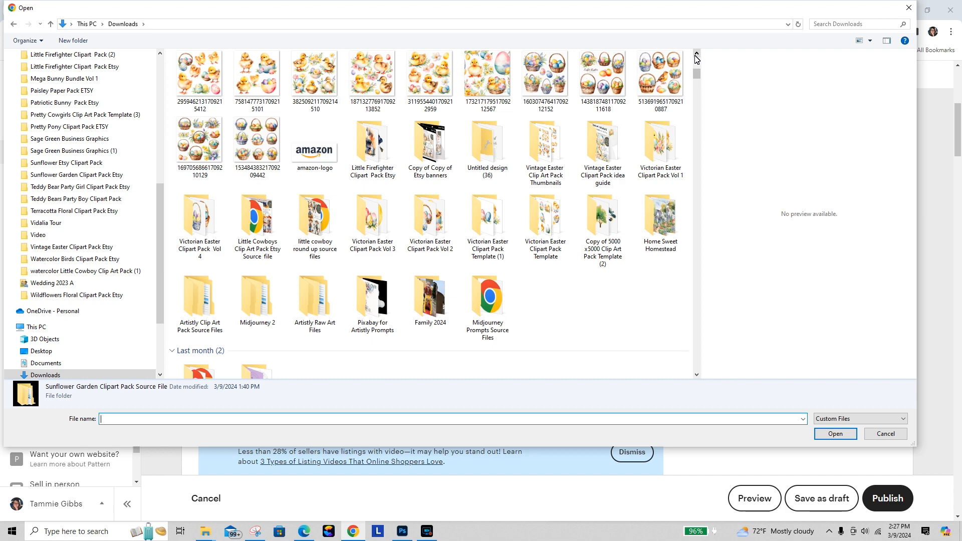
left_click(696, 53)
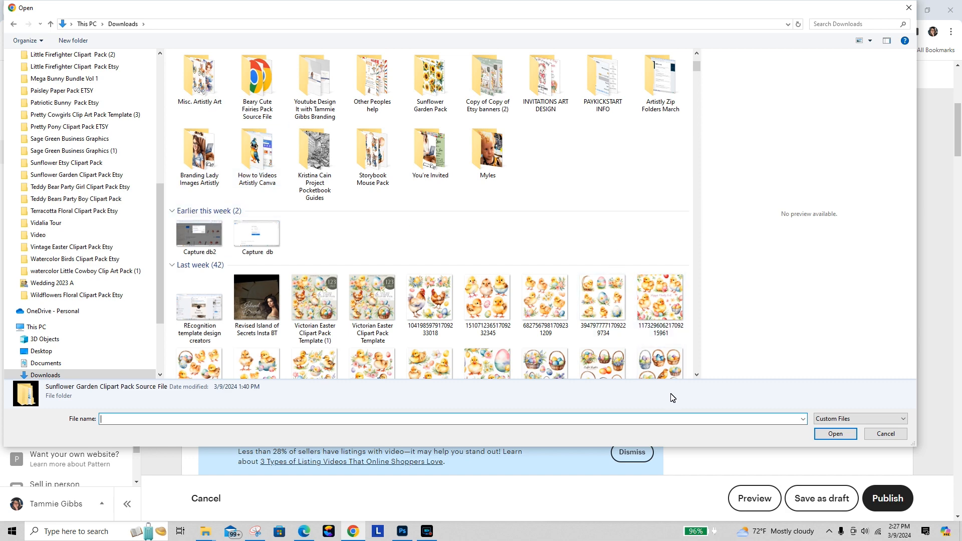
left_click(696, 375)
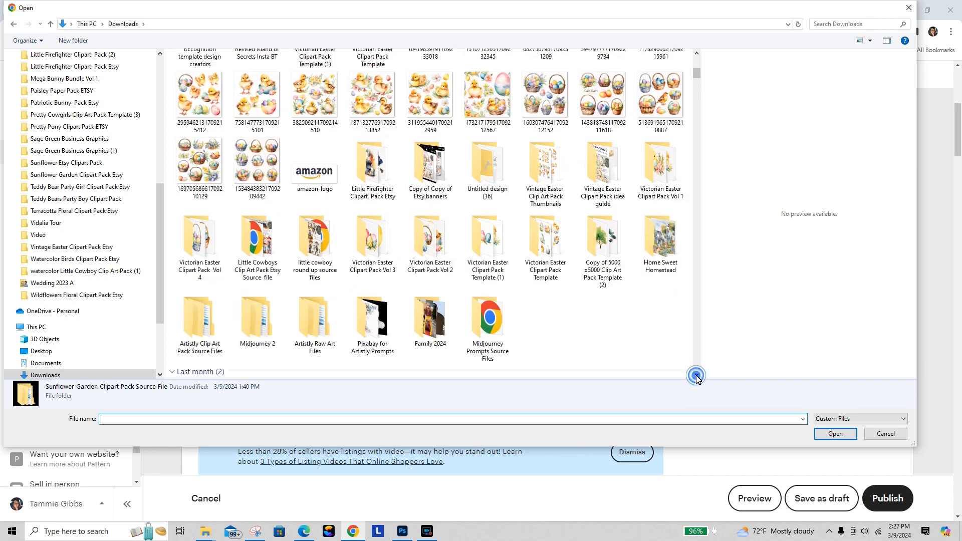
left_click(696, 375)
left_click(696, 374)
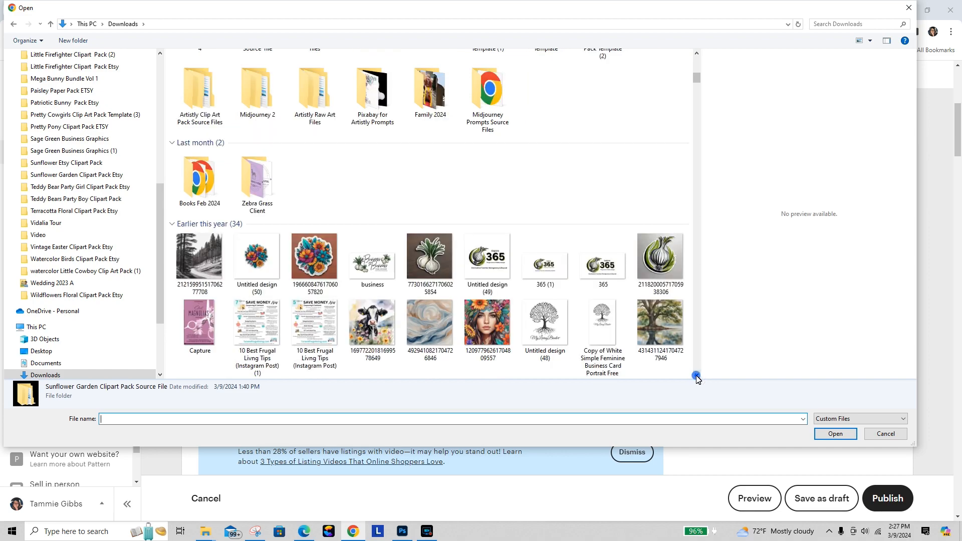
left_click(696, 375)
left_click(697, 375)
left_click(696, 375)
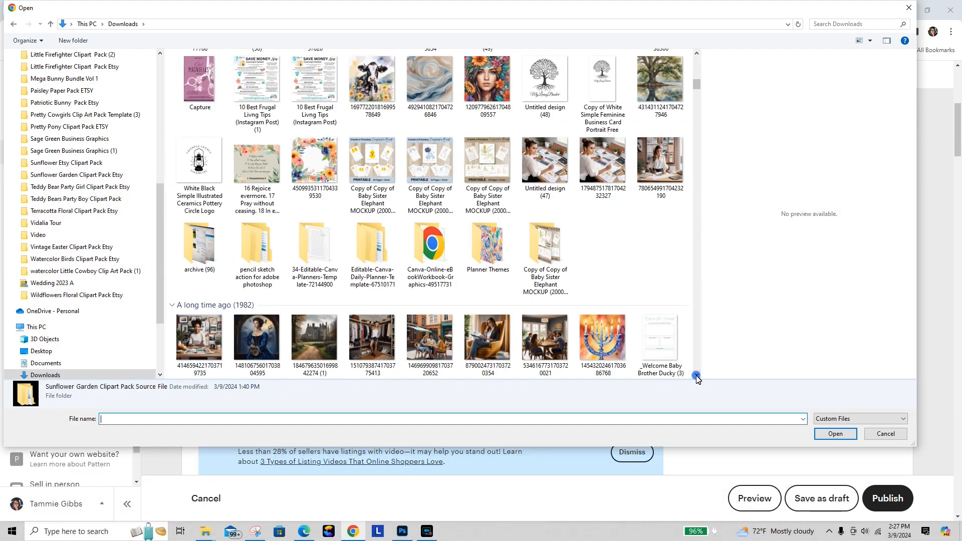
left_click(696, 374)
left_click(696, 375)
left_click(696, 375)
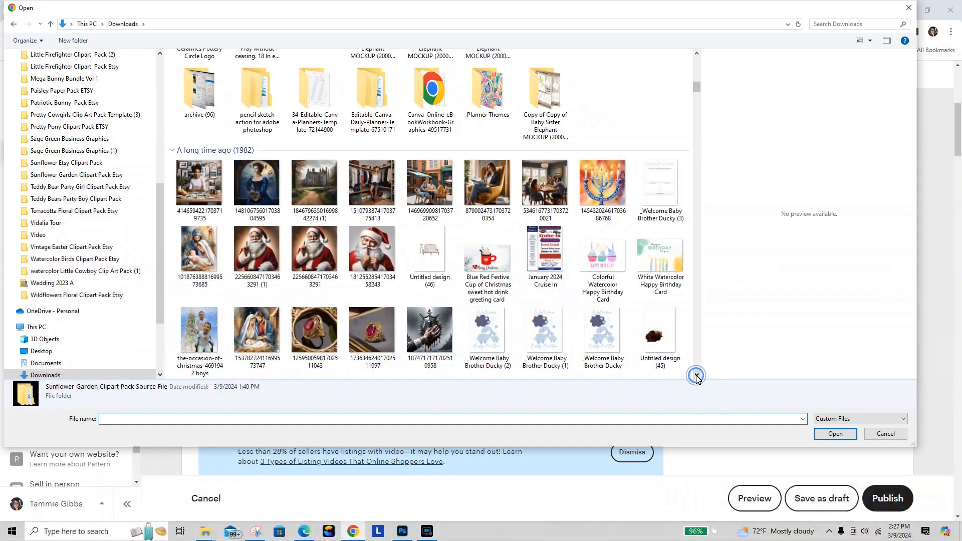
Search Downloads for "etsy" and expand last week's results to locate the Etsy Shop Marketing folder.
left_click(850, 28)
type("etsy")
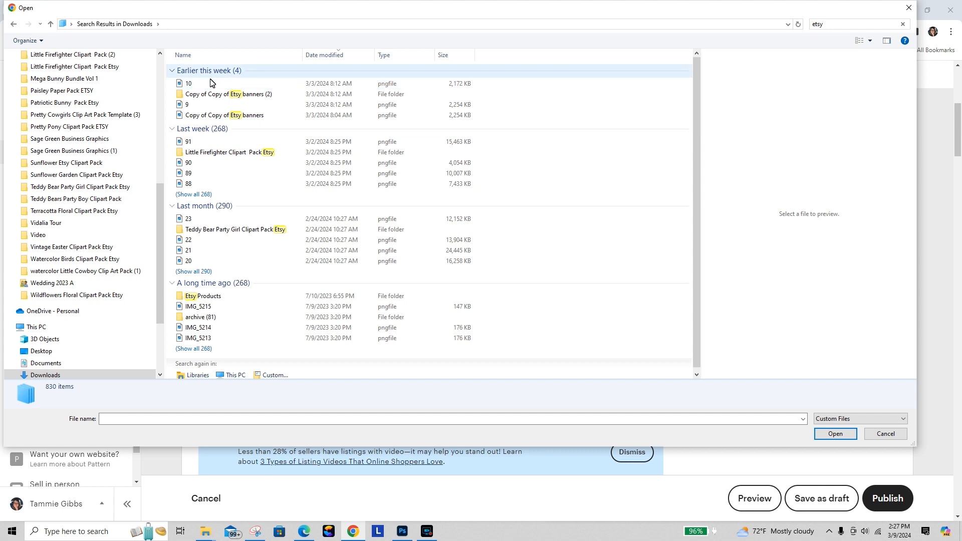
left_click(201, 195)
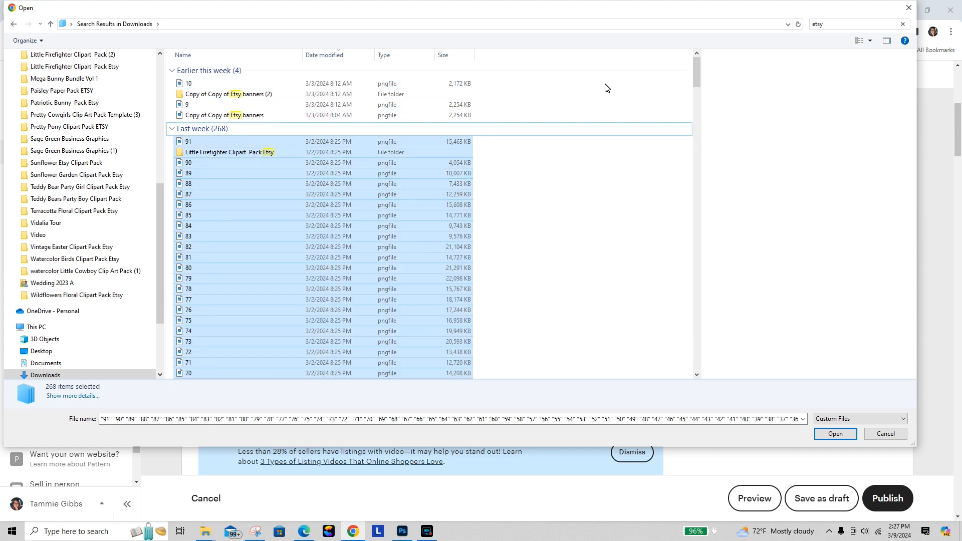
left_click_drag(696, 77, 699, 289)
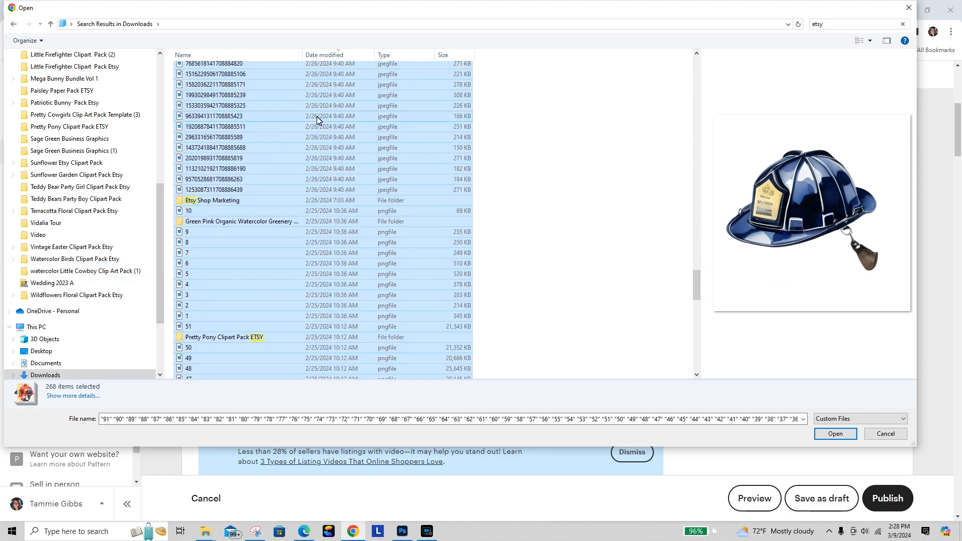
left_click(496, 178)
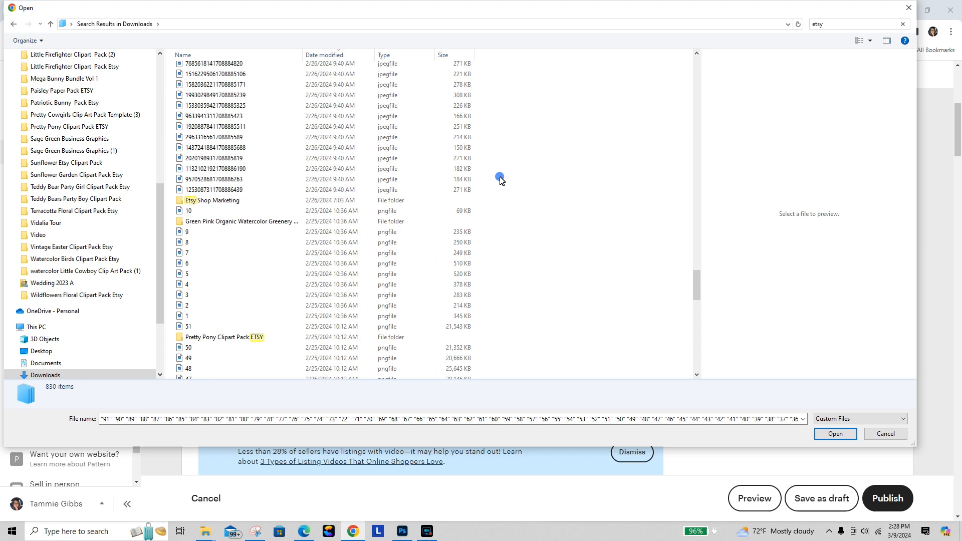
Upload image 6 from the Copy of Copy of Copy of Invitation Floral 1 folder, inside Etsy Shop Marketing, to the listing photos.
double_click(241, 201)
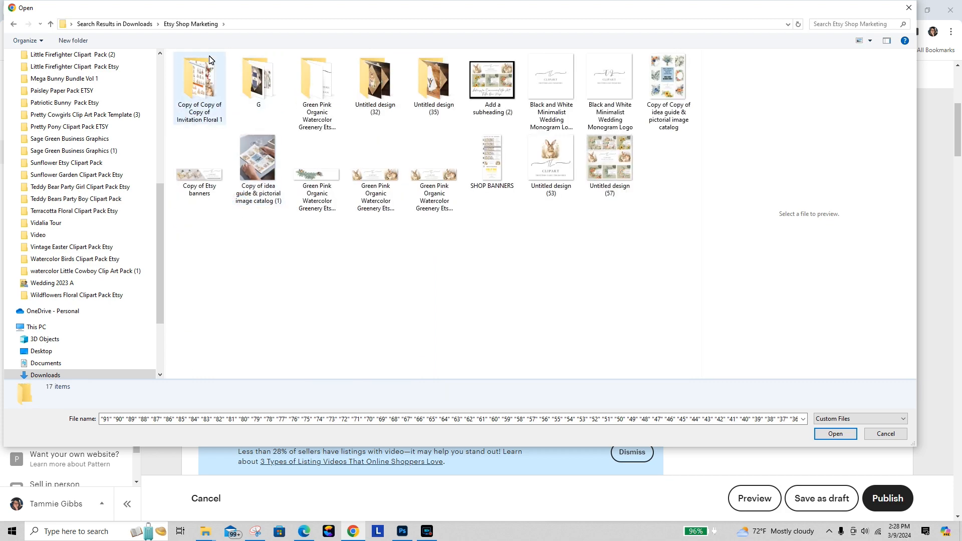
double_click(208, 92)
left_click(562, 250)
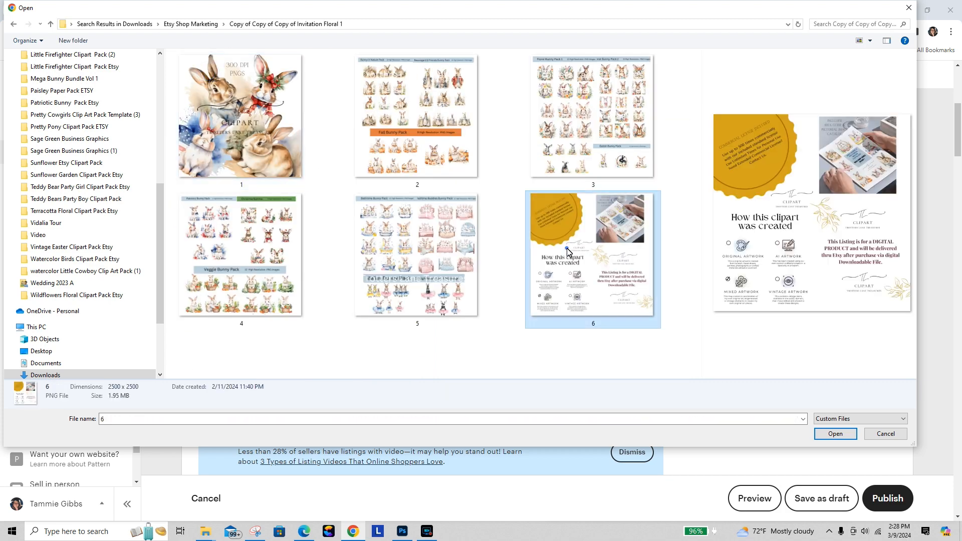
left_click(832, 434)
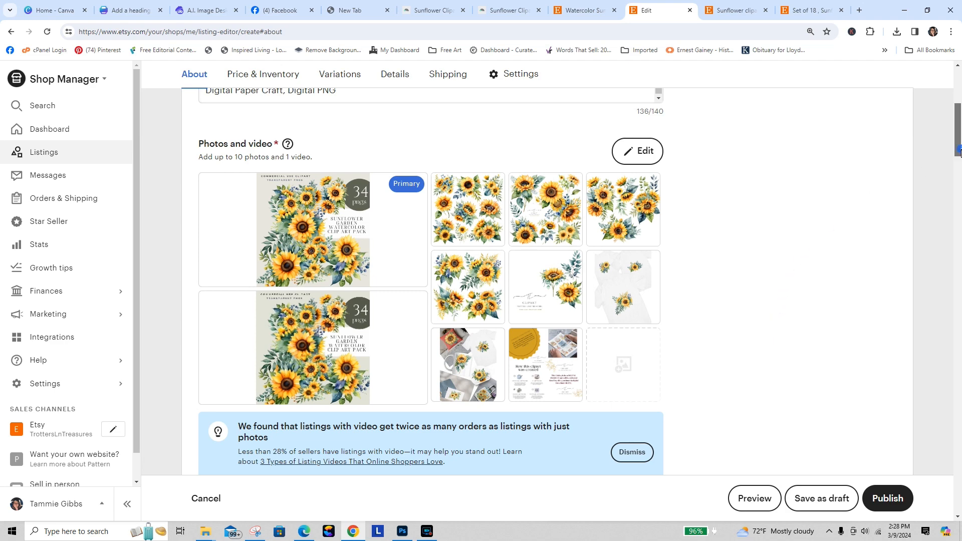
left_click_drag(958, 150, 958, 206)
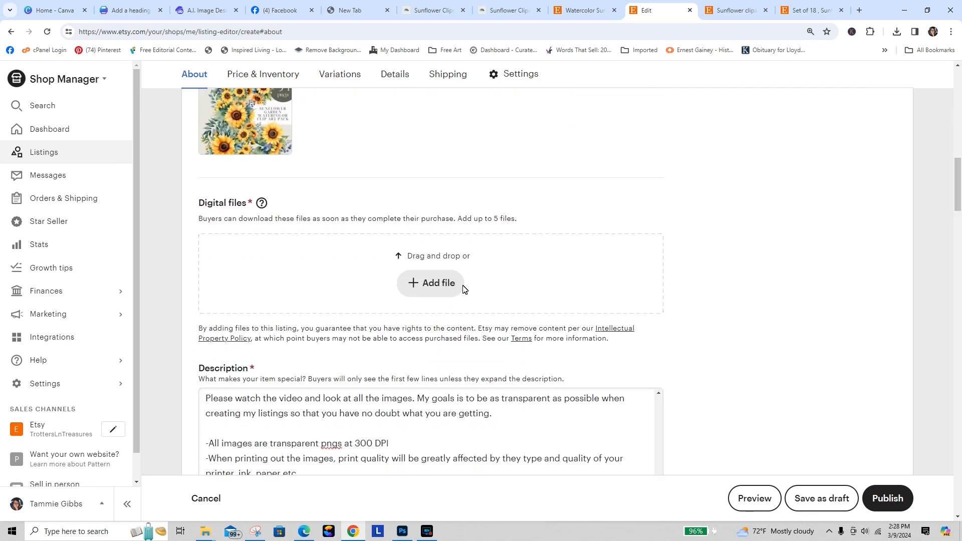
left_click(448, 284)
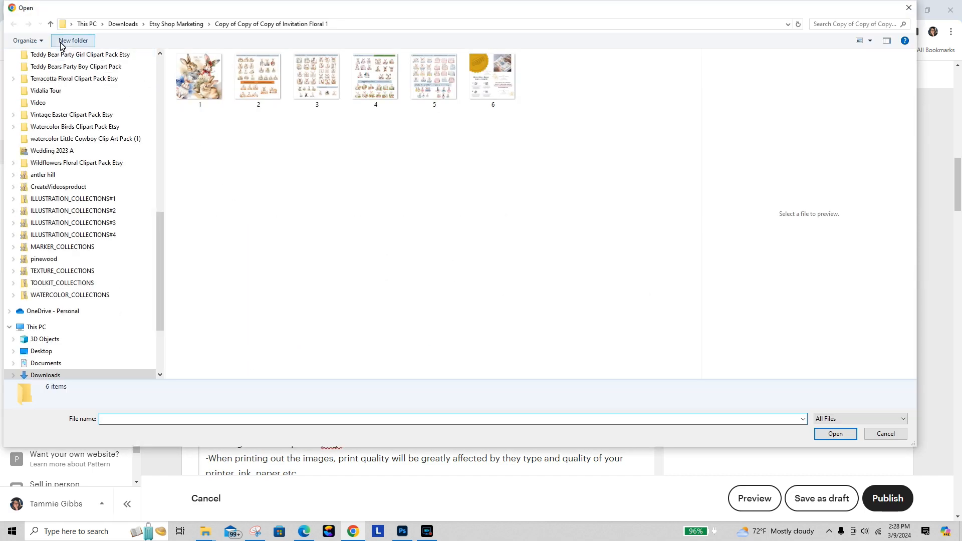
left_click(50, 25)
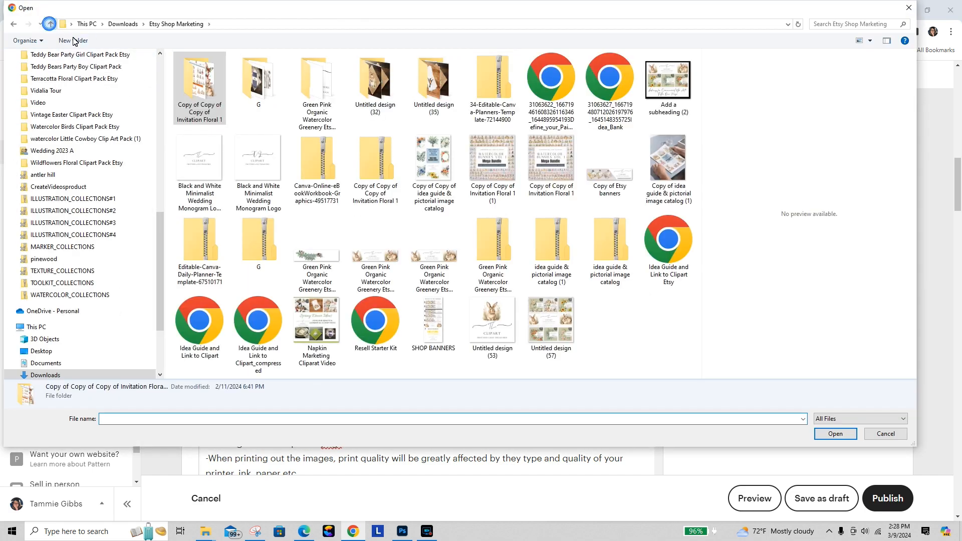
left_click(51, 25)
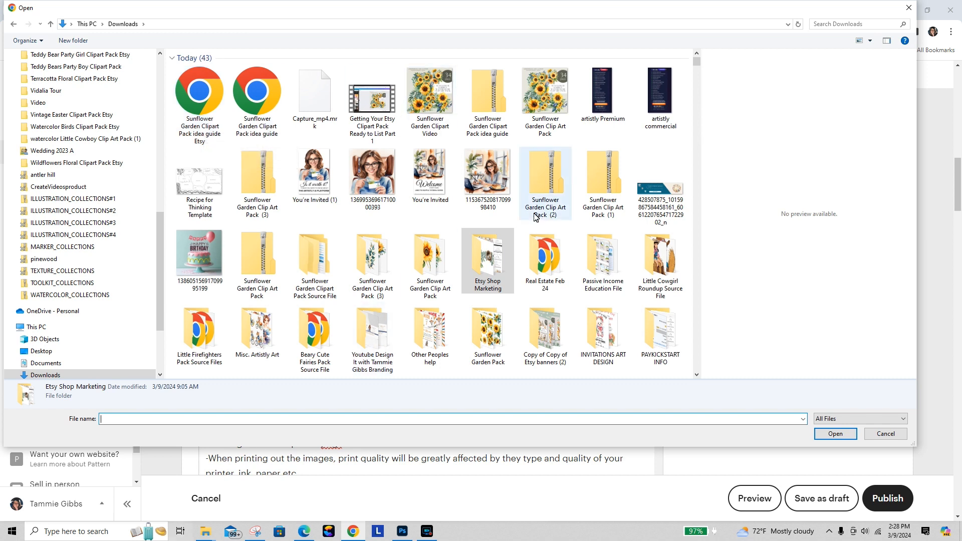
left_click(908, 8)
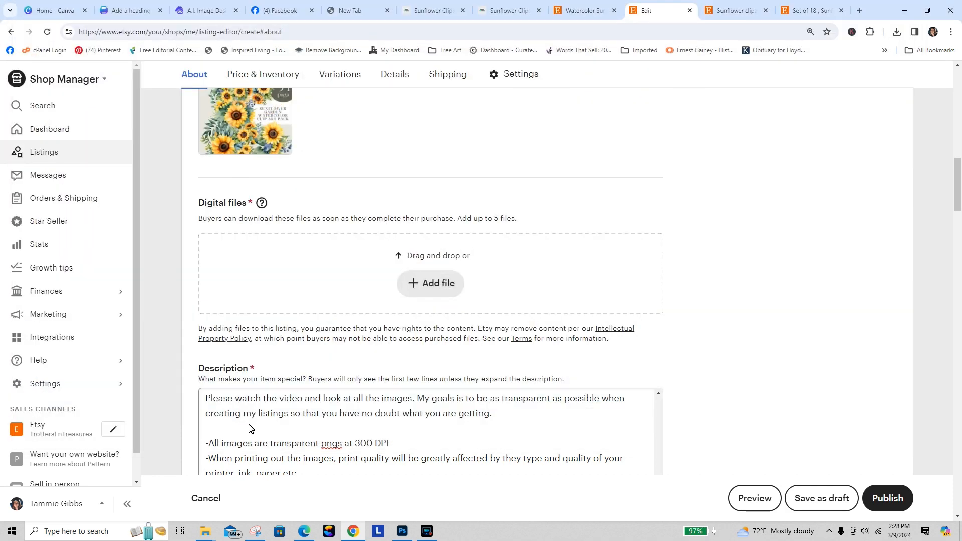
Switch to the Downloads window in File Explorer, open the Sunflower Garden Clipart Pack idea guide Etsy PDF and follow its Dropbox link.
mouse_move(205, 537)
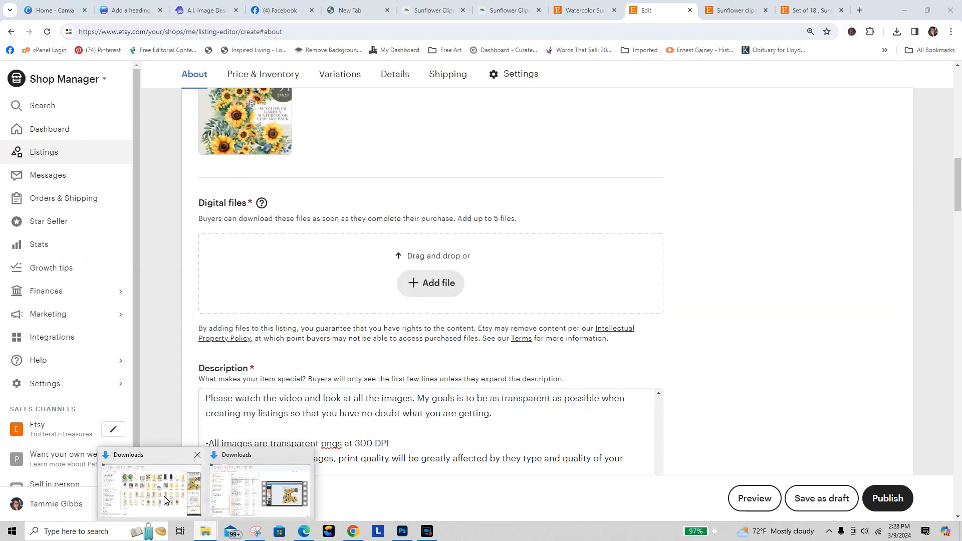
mouse_move(166, 499)
left_click(165, 482)
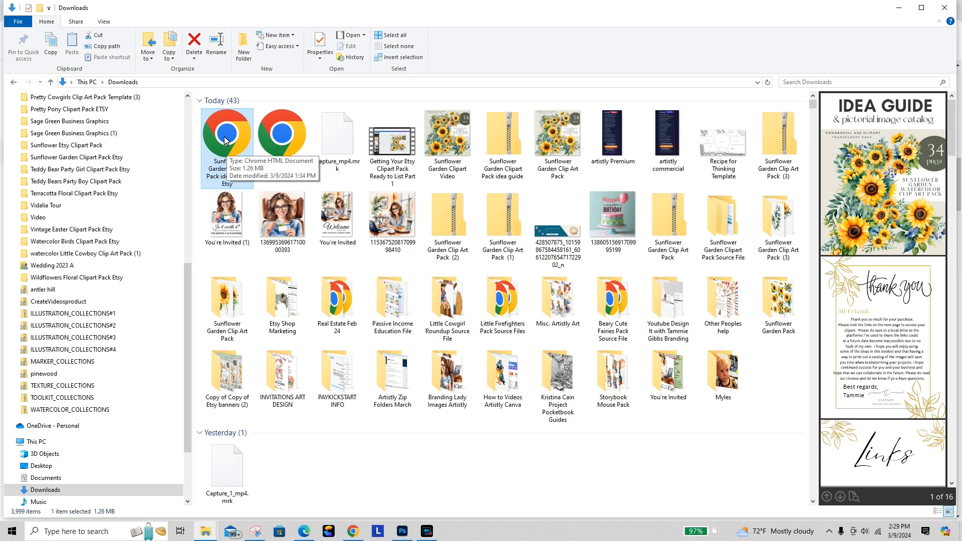
left_click(351, 36)
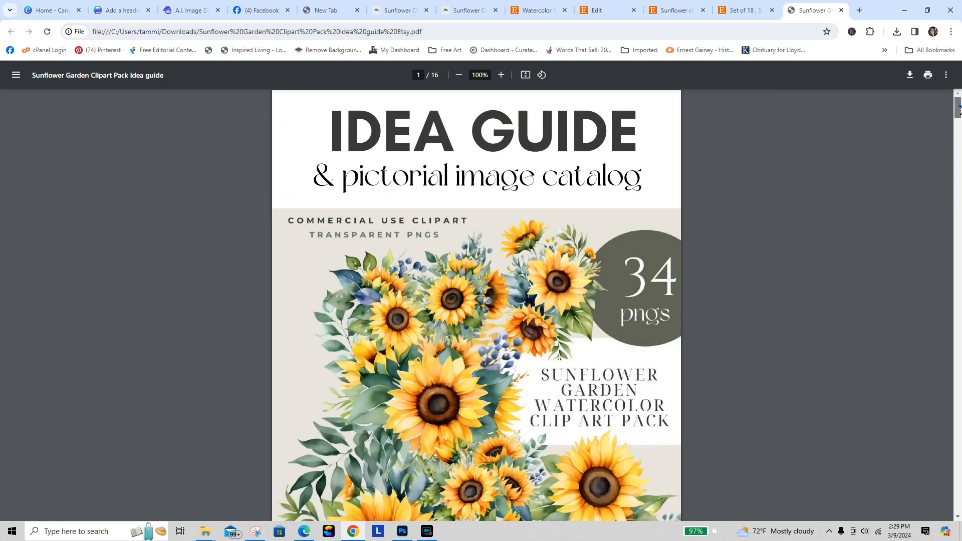
left_click_drag(960, 106, 957, 158)
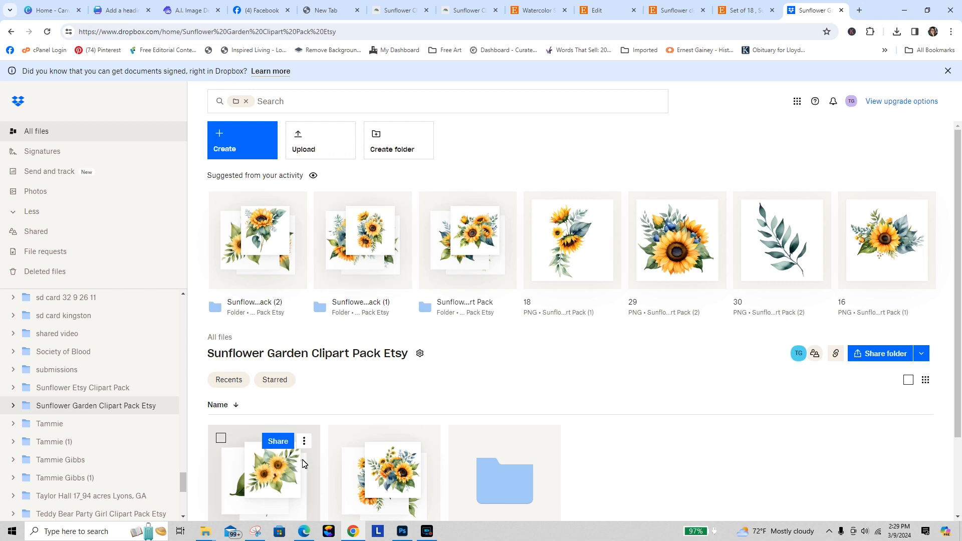
Copy the Dropbox folder's URL and load it in a new InPrivate window of Microsoft Edge to check buyer access.
right_click(315, 33)
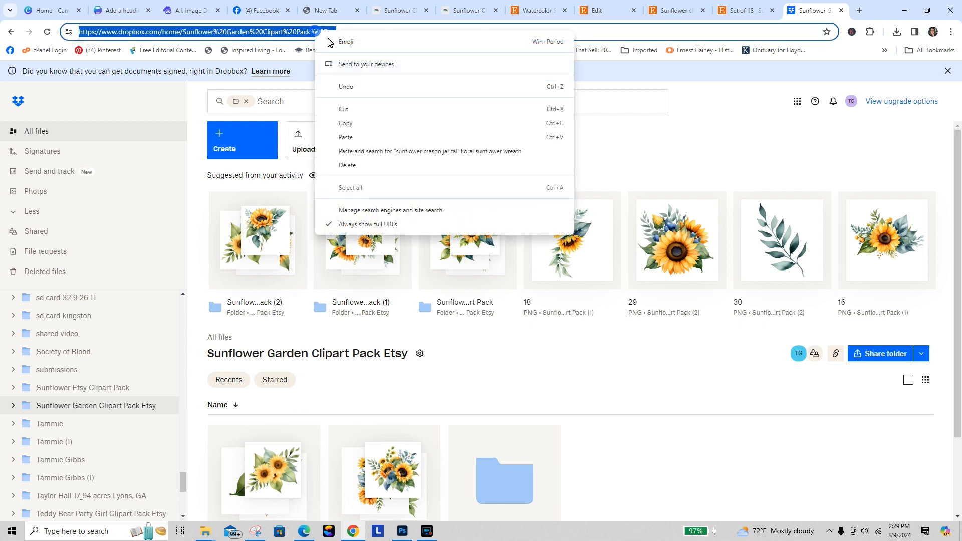
left_click(355, 124)
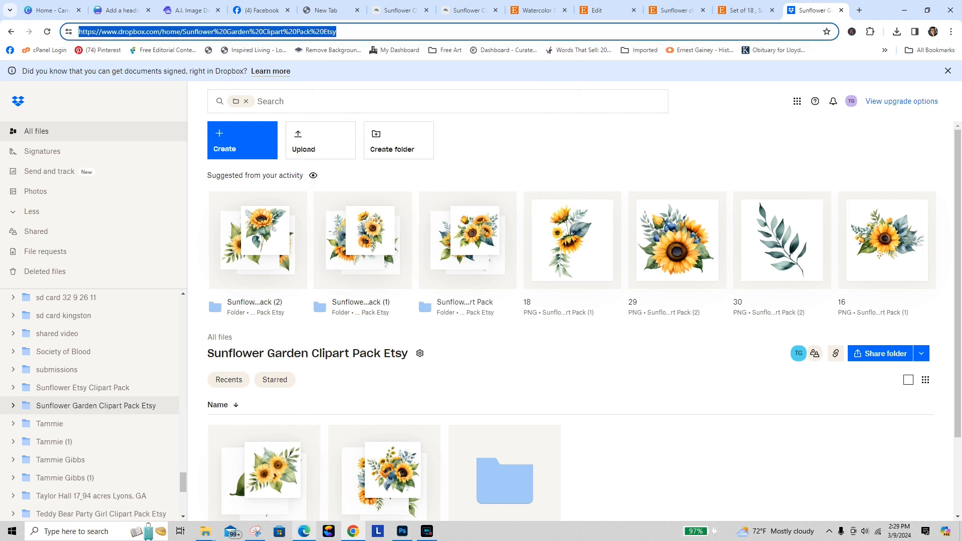
left_click(304, 532)
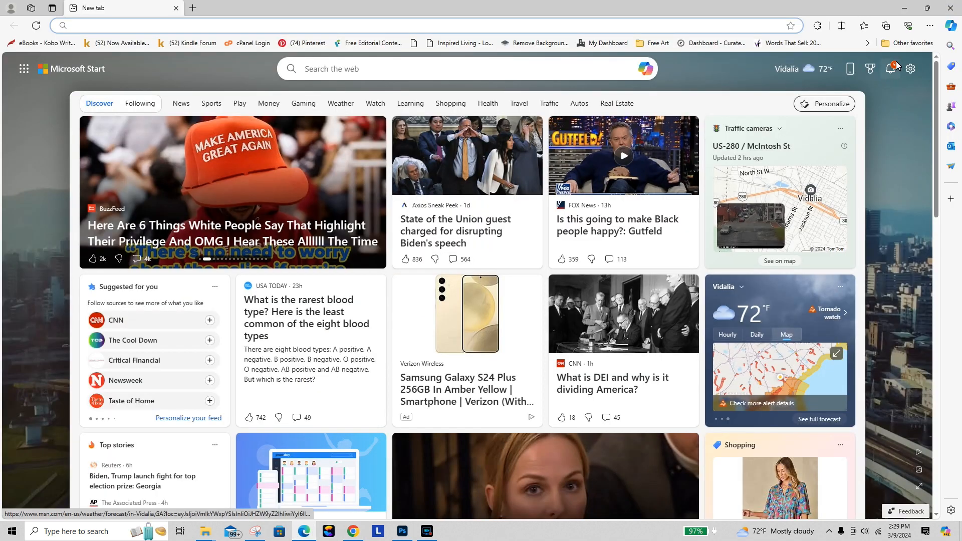
left_click(929, 22)
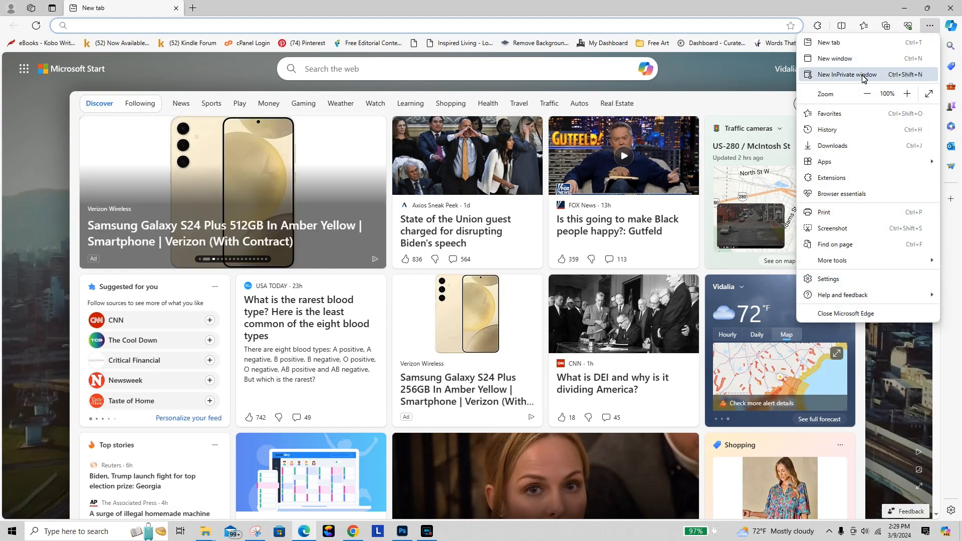
left_click(863, 75)
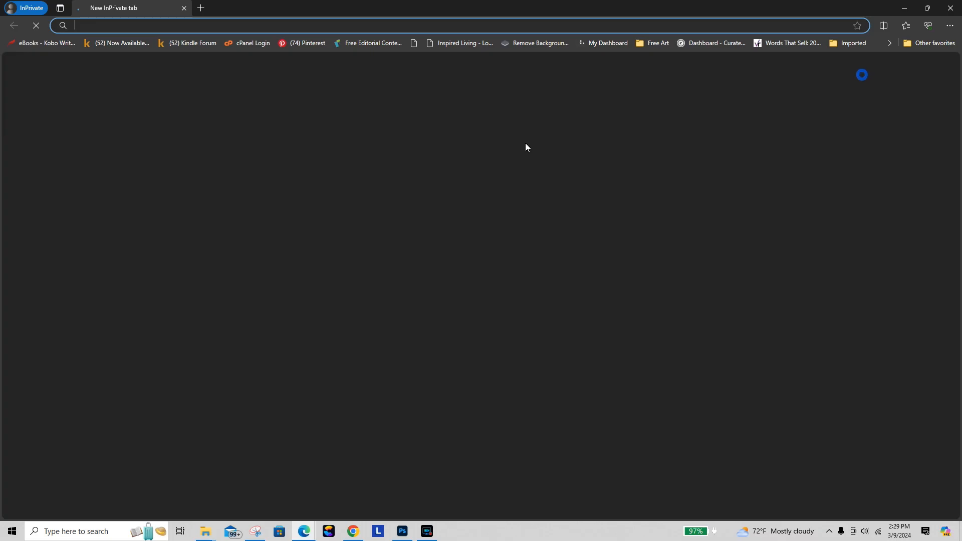
right_click(211, 24)
left_click(240, 116)
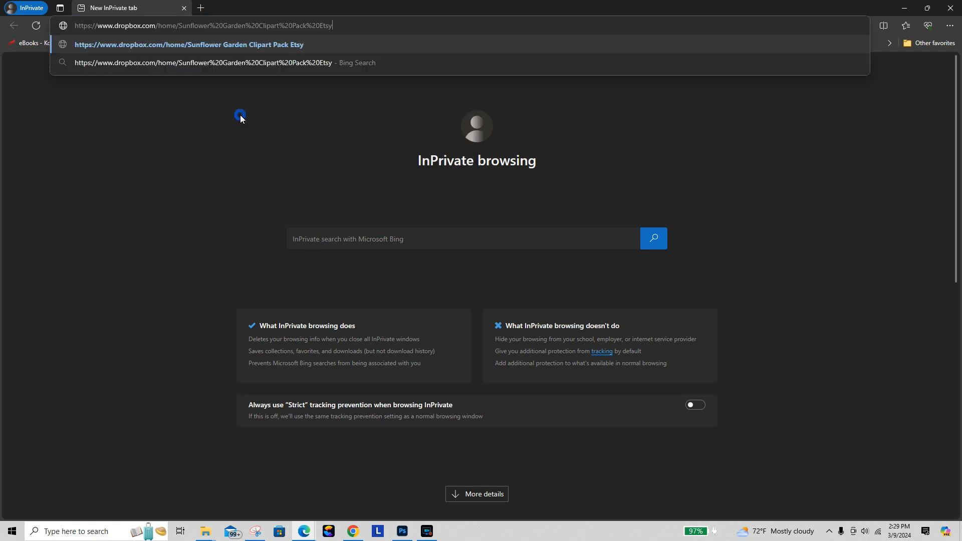
key("Return")
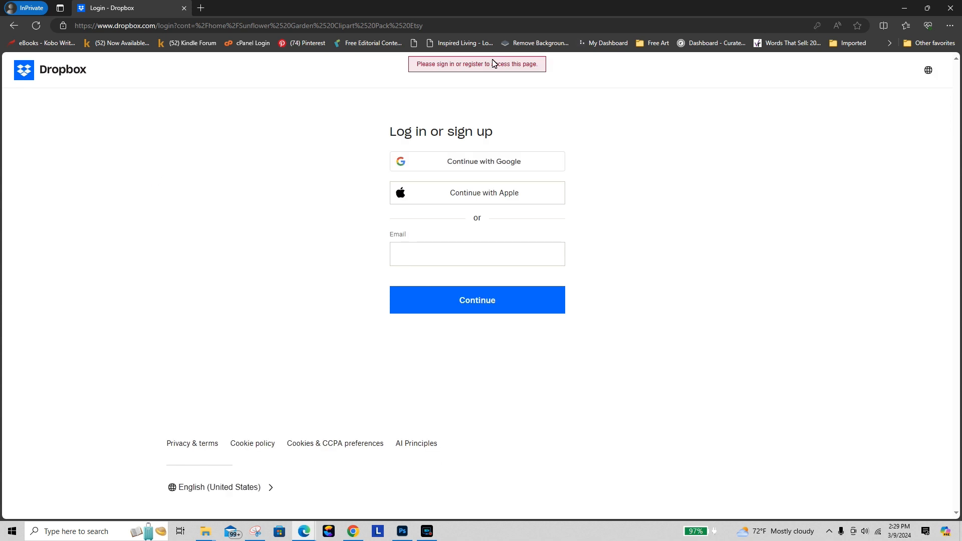
Close the InPrivate window, switch to Chrome and reopen the Sunflower Garden Clipart Pack Etsy folder from Dropbox's list of all files.
left_click(950, 8)
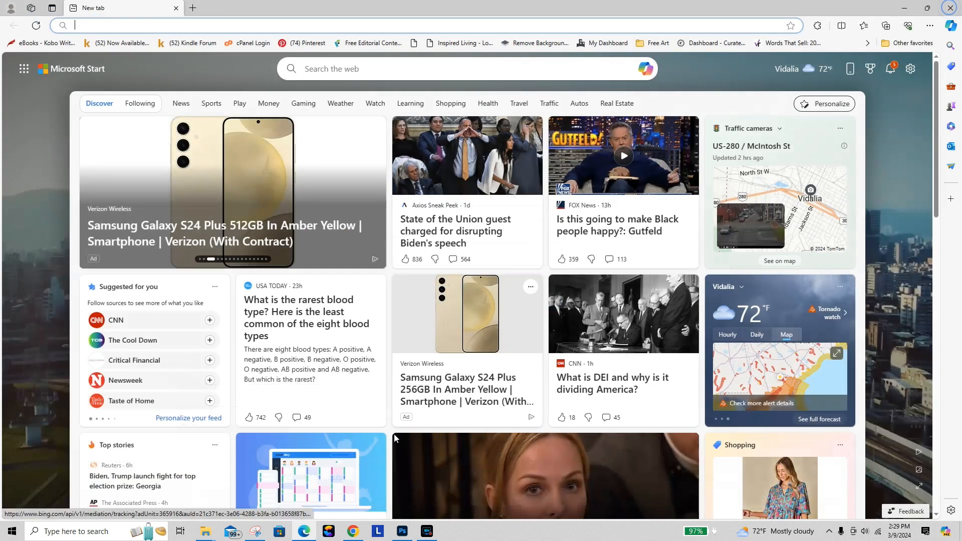
left_click(353, 532)
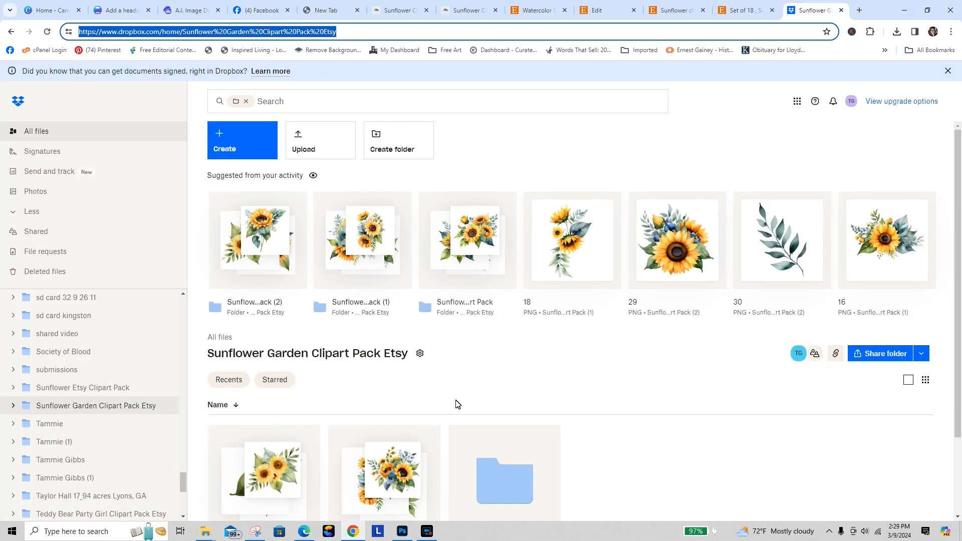
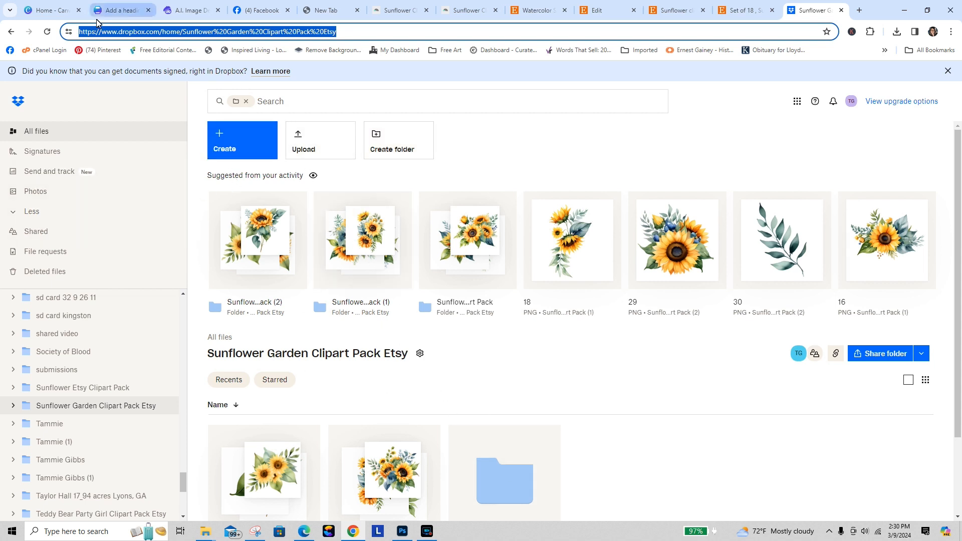
left_click(38, 131)
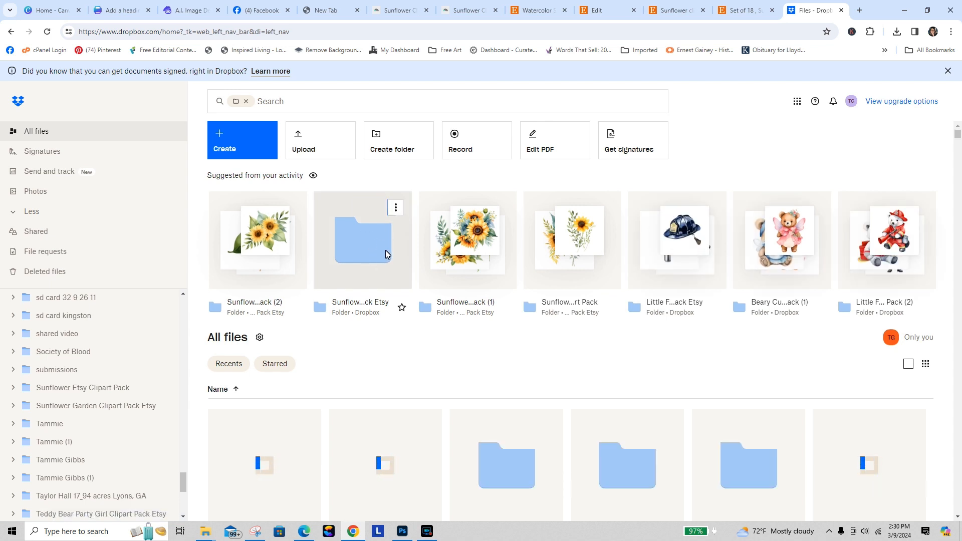
left_click(397, 213)
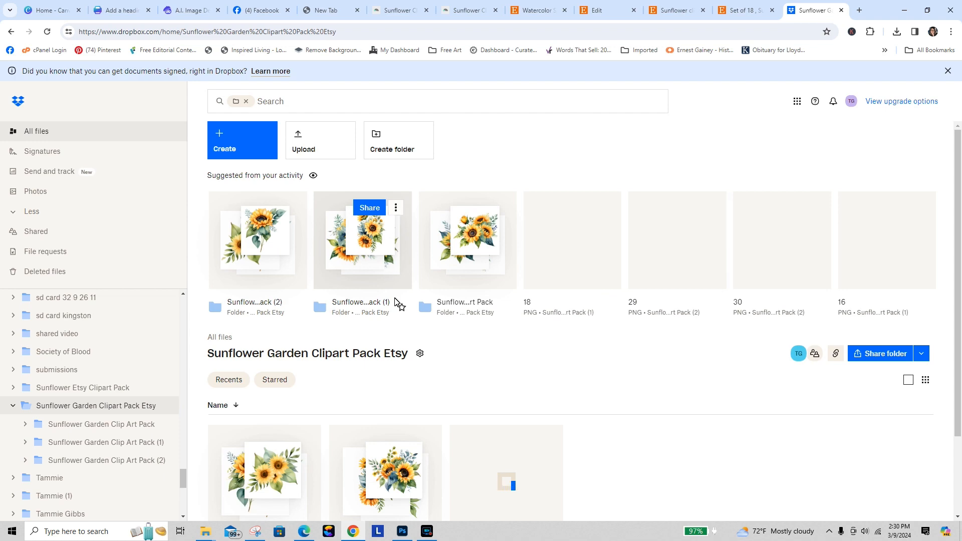
Set the Sunflower Garden Clipart Pack Etsy folder's sharing link to "can view" and copy the link.
left_click(883, 355)
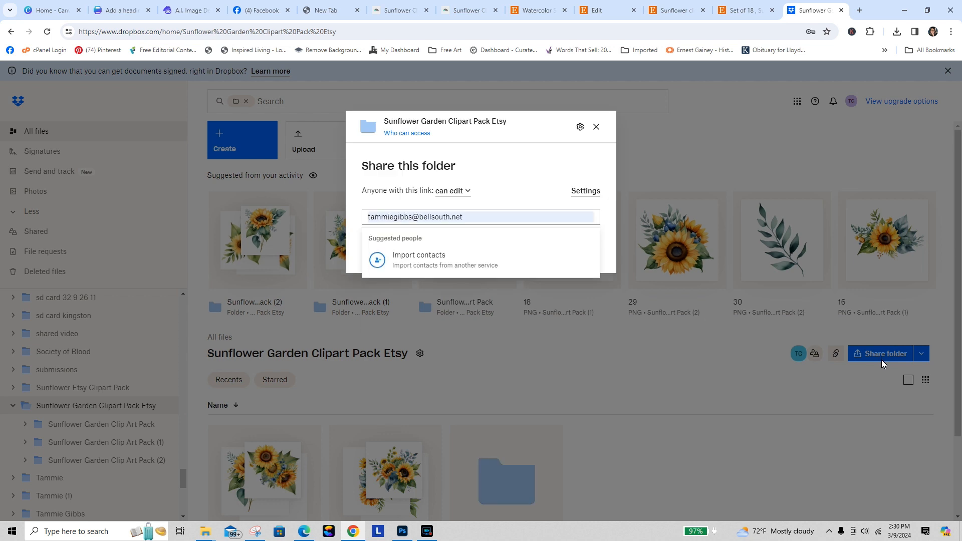
left_click(507, 177)
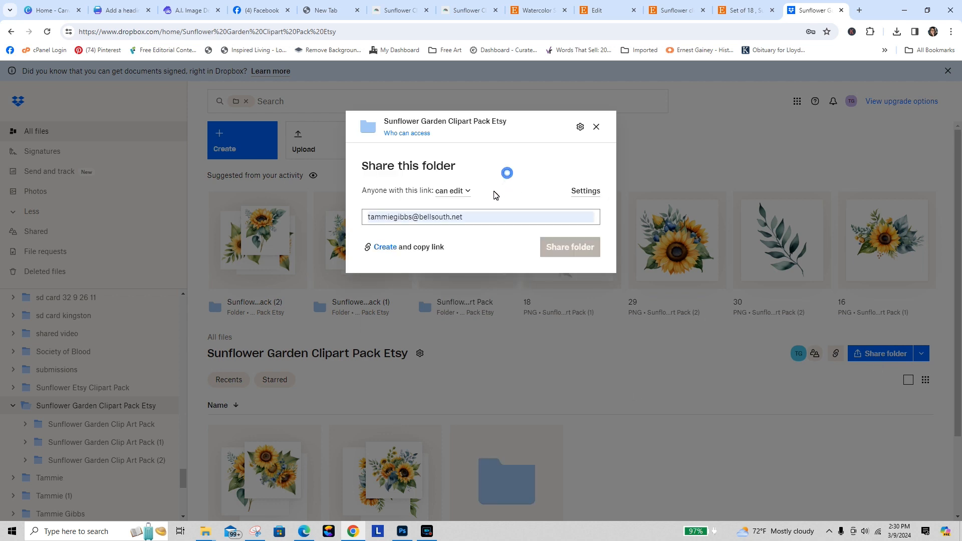
left_click(467, 194)
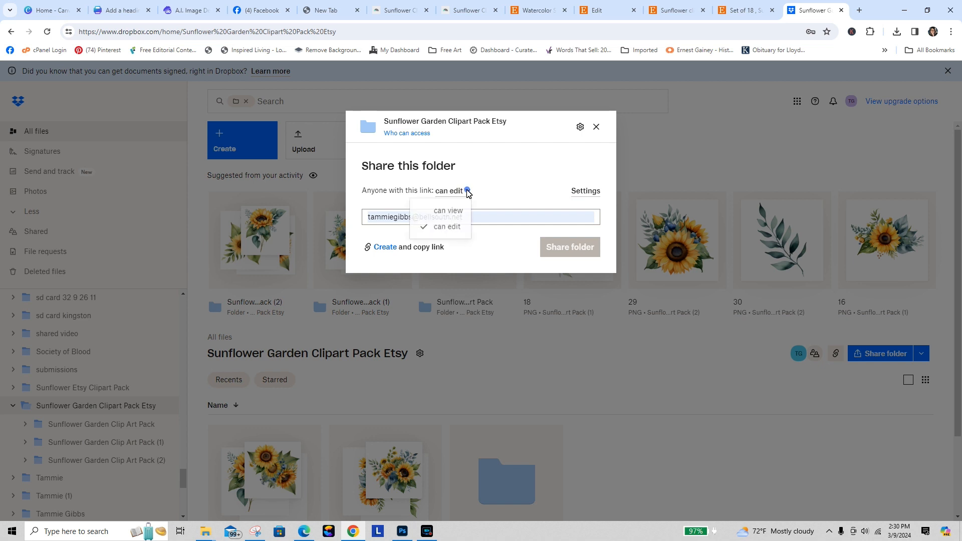
left_click(444, 211)
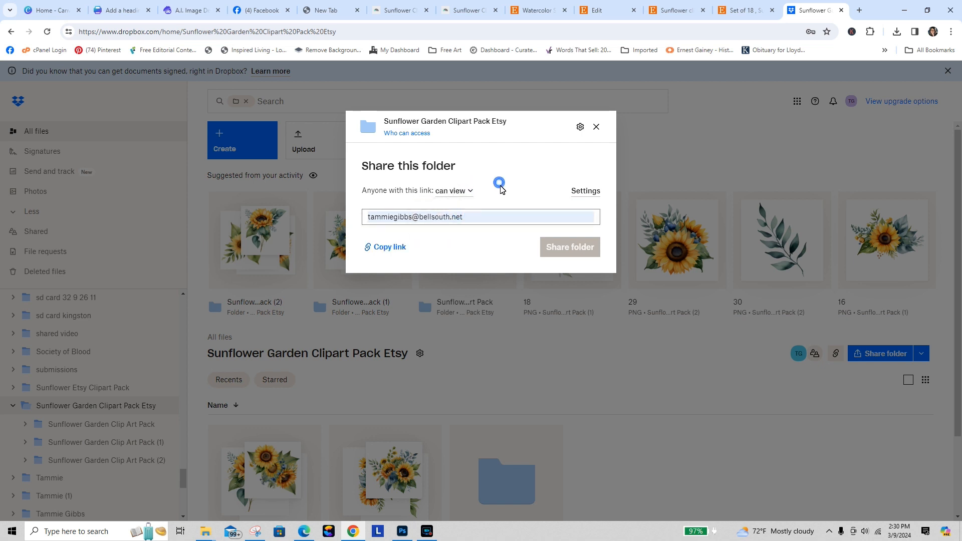
left_click(394, 247)
left_click(540, 507)
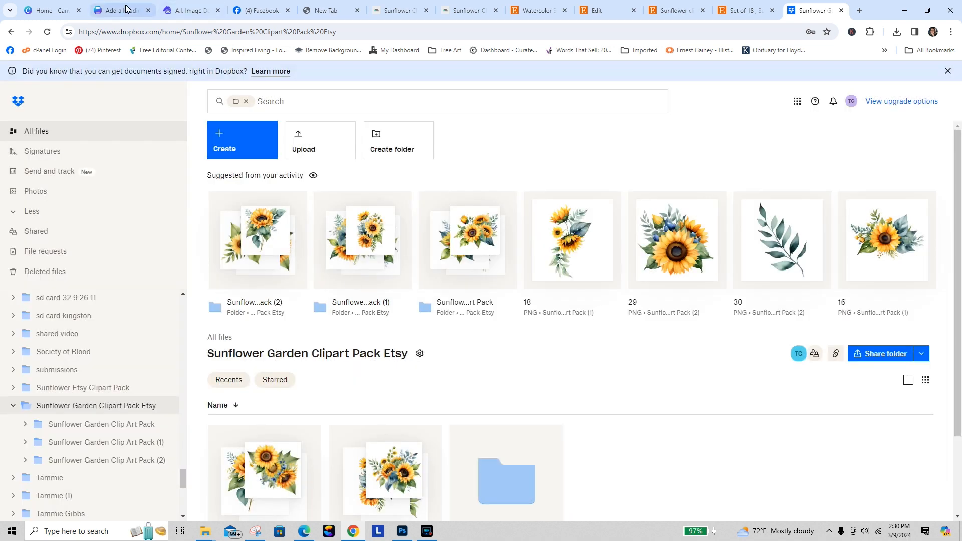
Switch to Canva and open page 3, Links, of the Sunflower Garden Clipart Pack idea guide design.
left_click(52, 13)
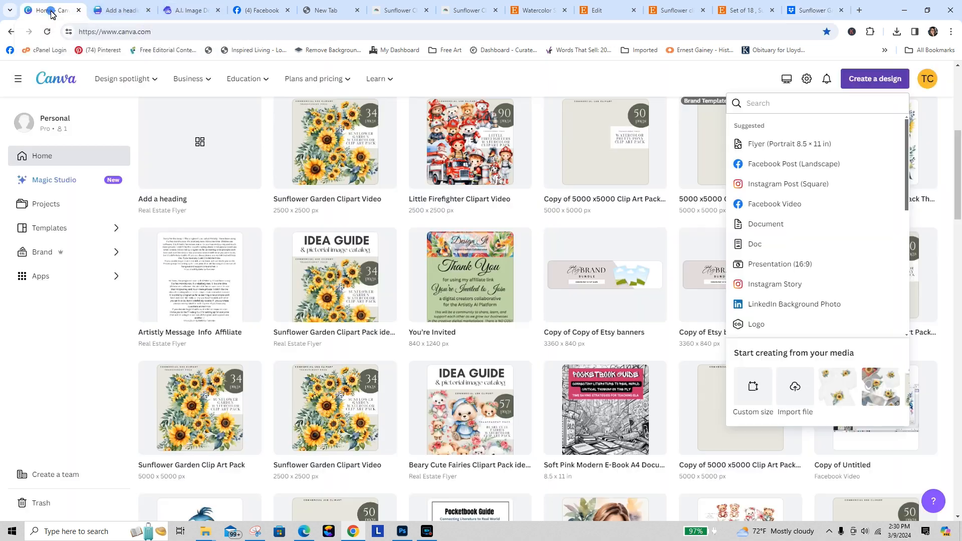
left_click(324, 270)
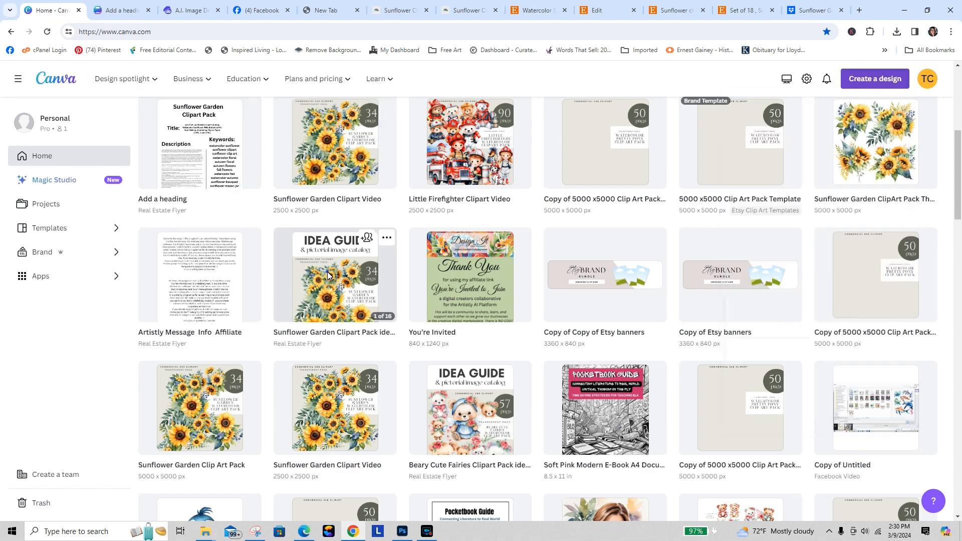
left_click(327, 272)
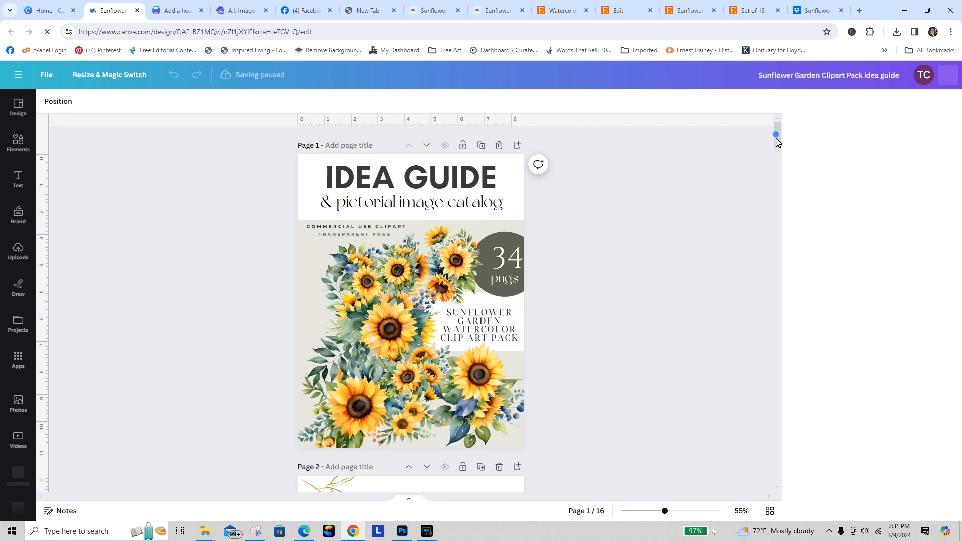
left_click_drag(777, 137, 781, 182)
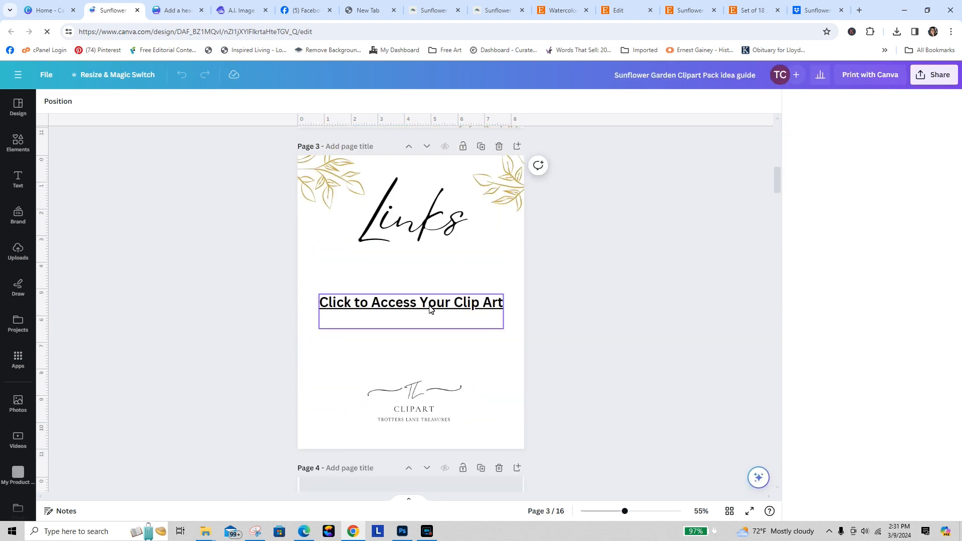
Replace the URL behind the "Click to Access Your Clip Art" text with the copied Dropbox sharing link.
left_click(431, 311)
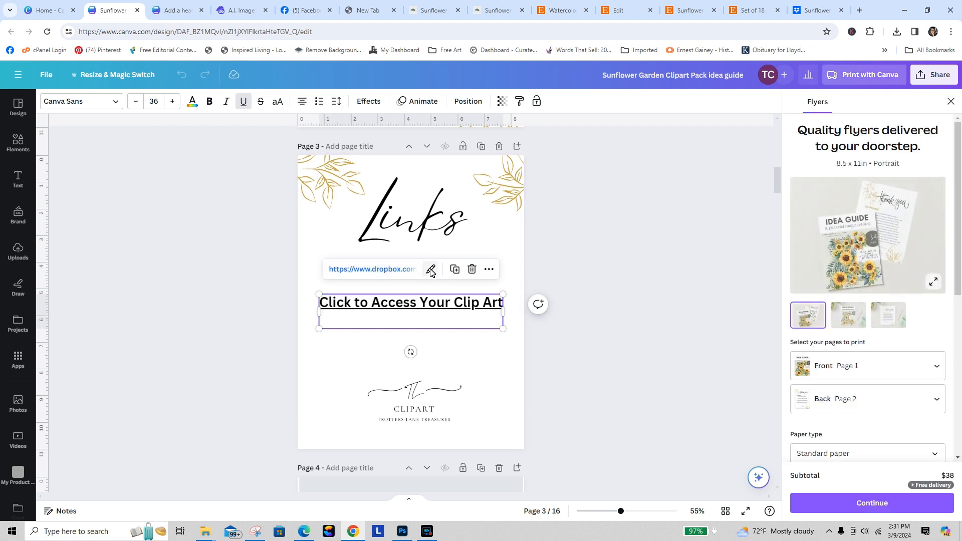
left_click(431, 270)
left_click(439, 314)
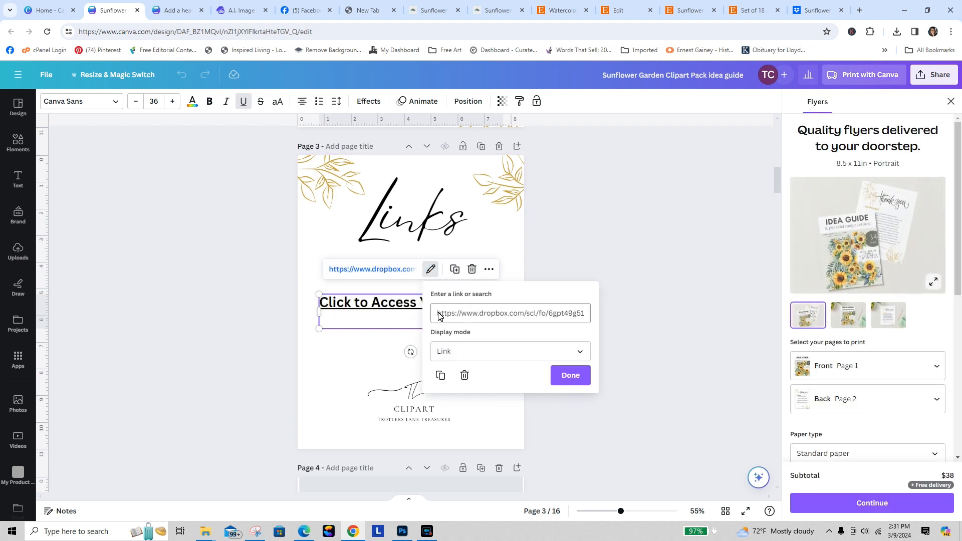
left_click(439, 315)
left_click_drag(582, 315, 437, 318)
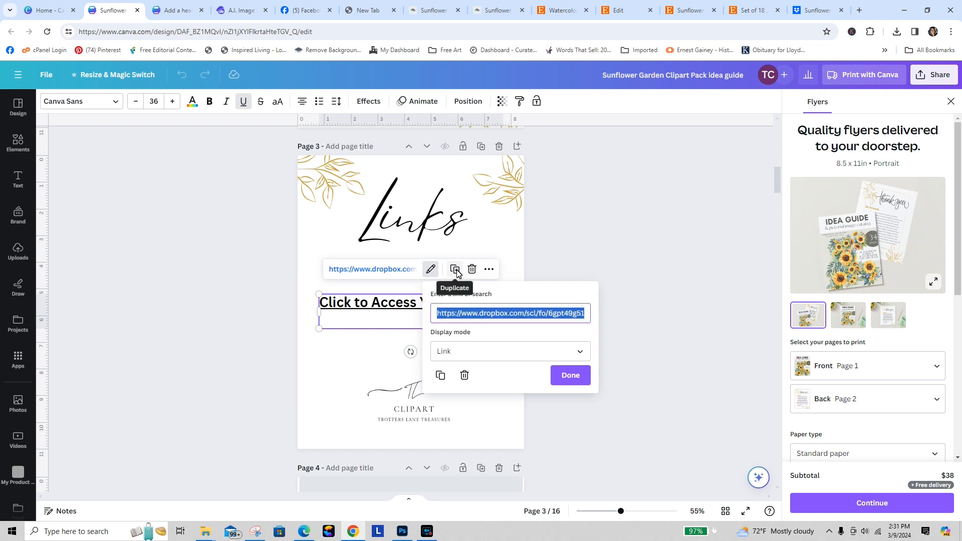
right_click(474, 315)
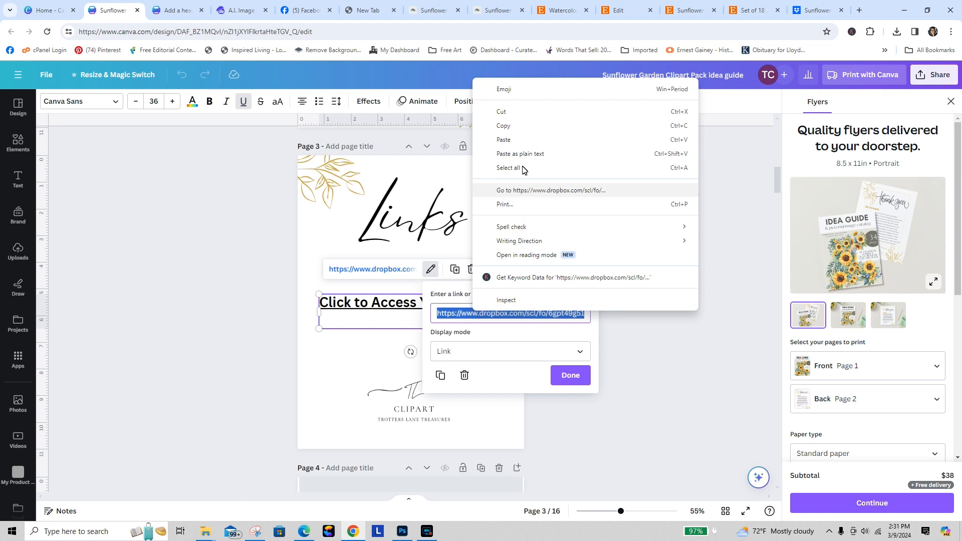
left_click(515, 142)
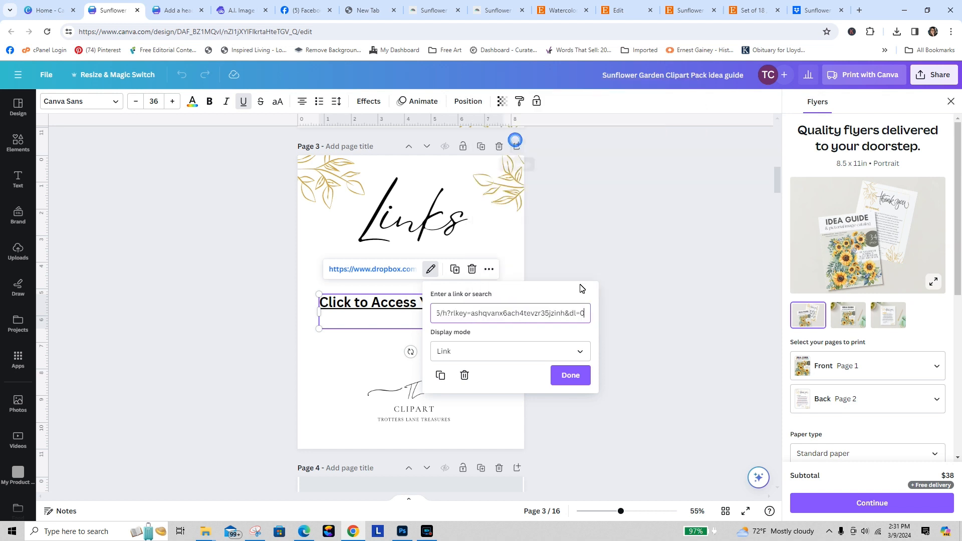
left_click(572, 374)
left_click(648, 275)
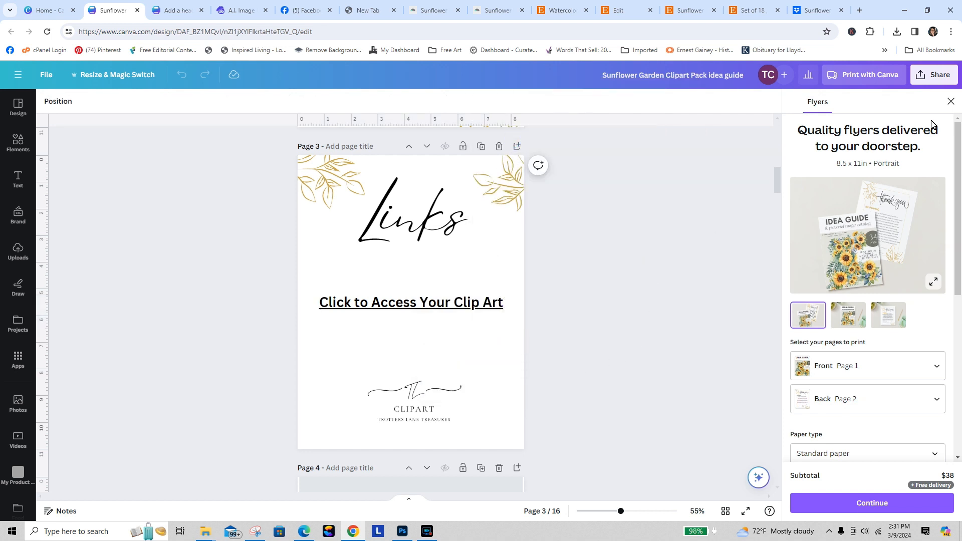
Download all 16 pages of the idea guide design as a PDF Standard file.
left_click(939, 75)
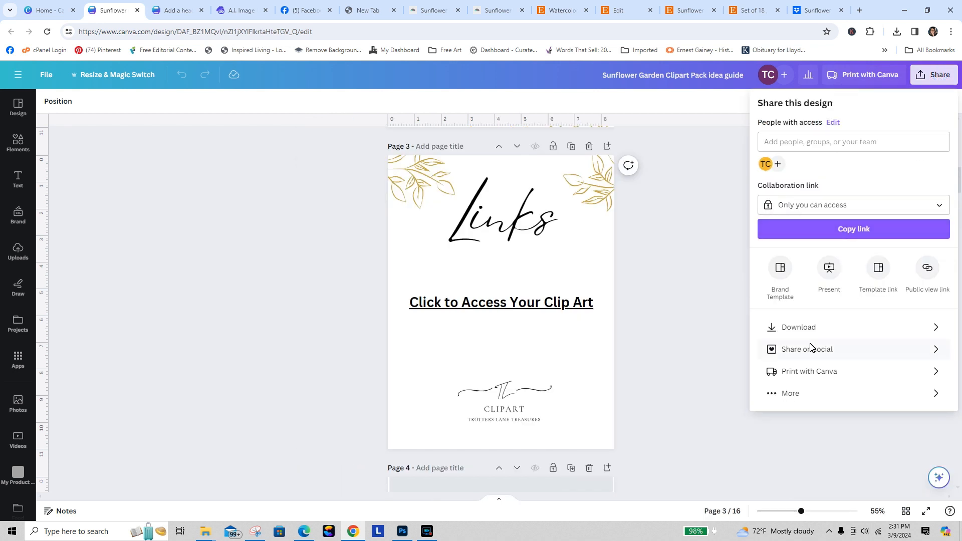
left_click(811, 327)
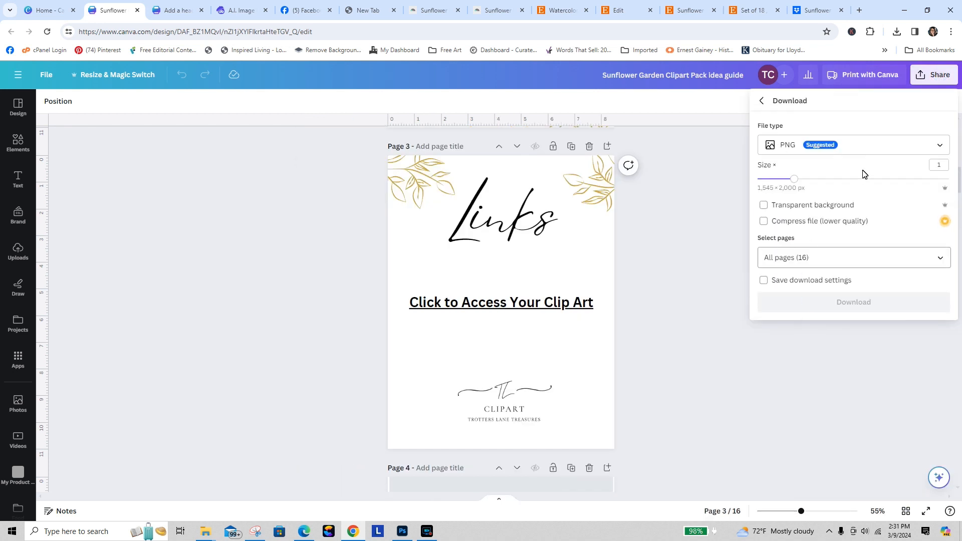
left_click(868, 145)
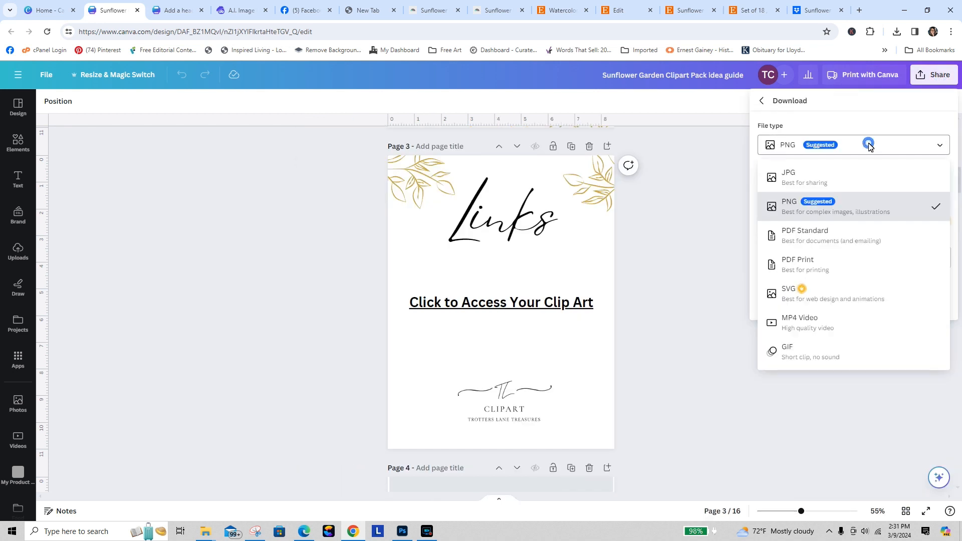
left_click(833, 235)
left_click(854, 259)
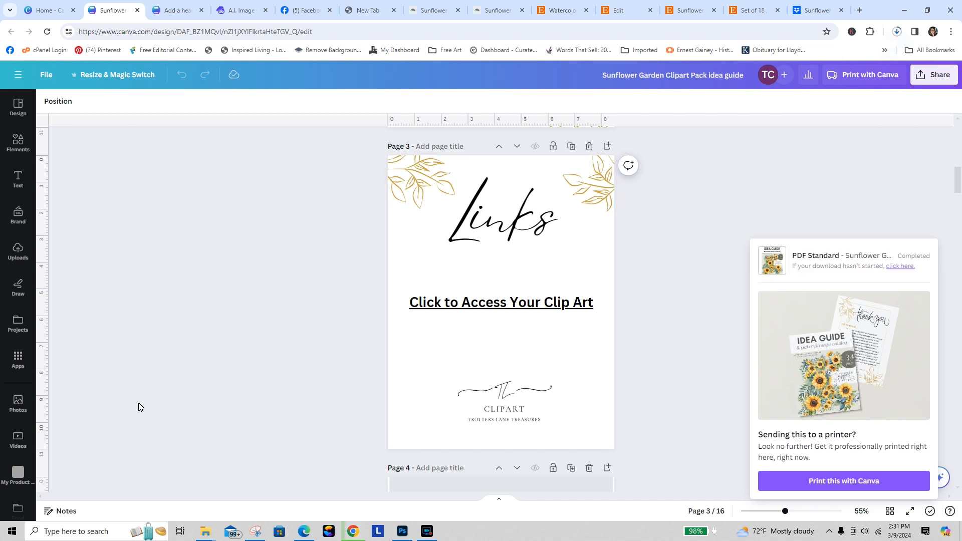
Refresh the Downloads folder in File Explorer, open "Sunflower Garden Clipart Pack idea guide (1)" and follow the clip art link on page 3.
mouse_move(207, 535)
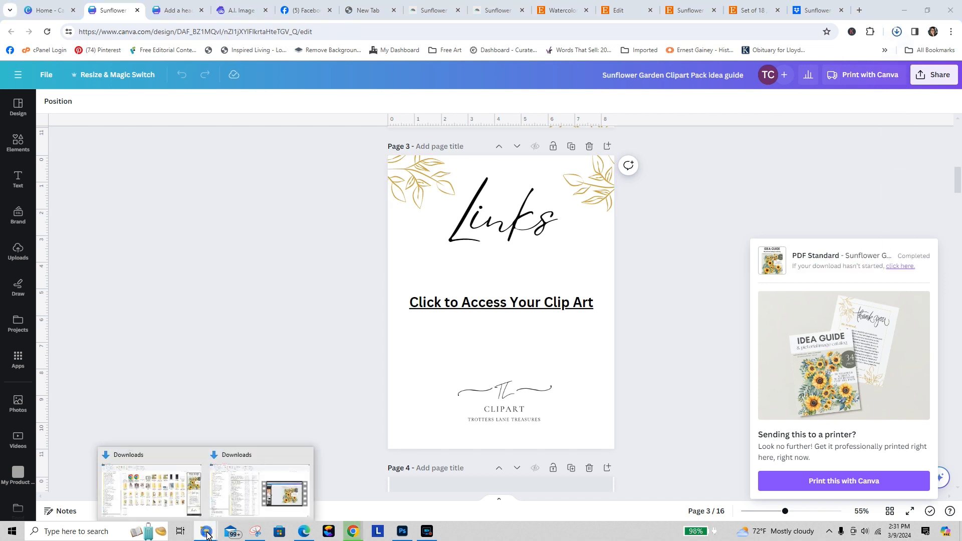
left_click(164, 488)
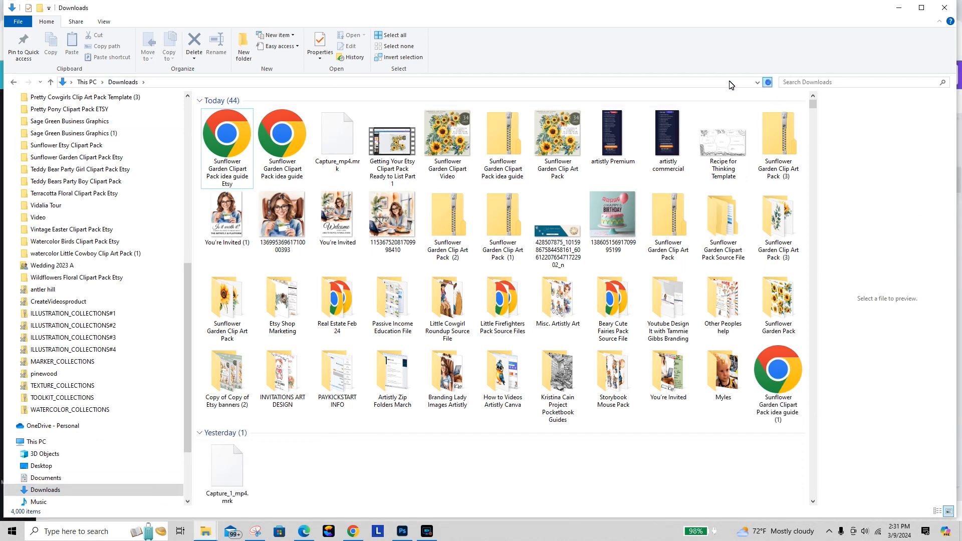
left_click(767, 82)
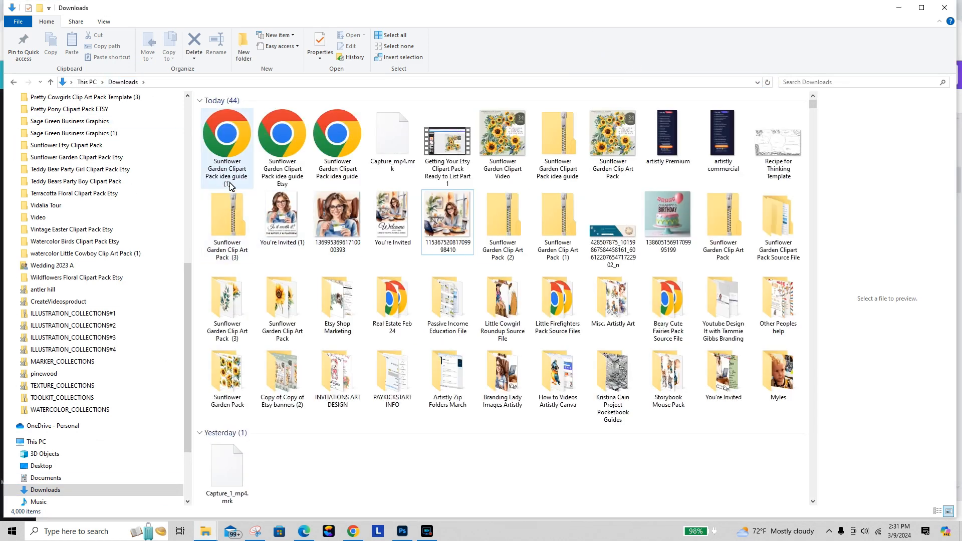
left_click(225, 148)
left_click(351, 35)
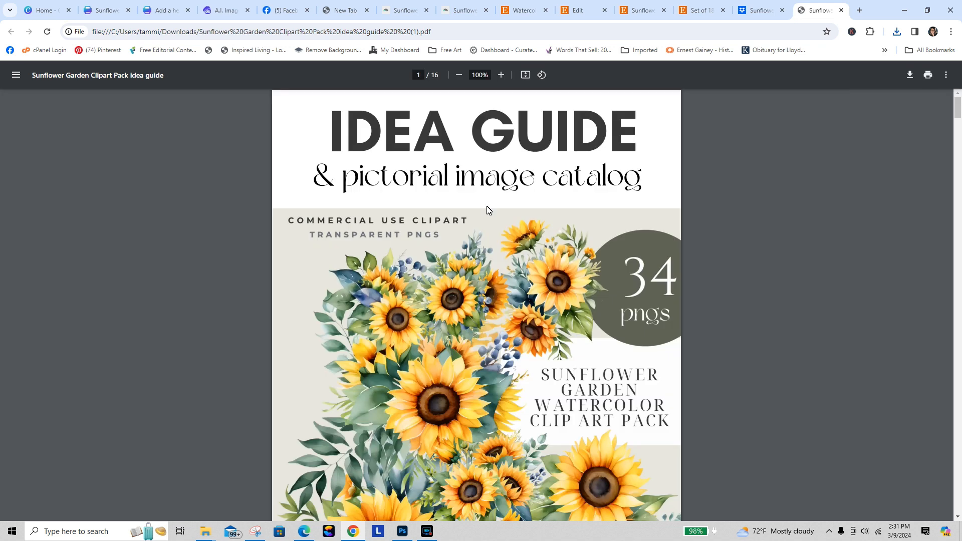
left_click_drag(957, 115, 959, 169)
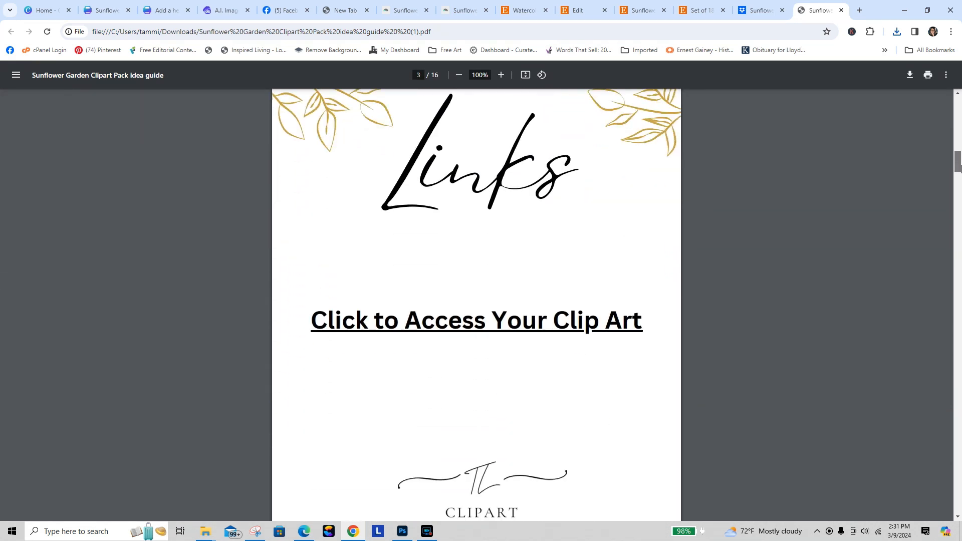
left_click(503, 324)
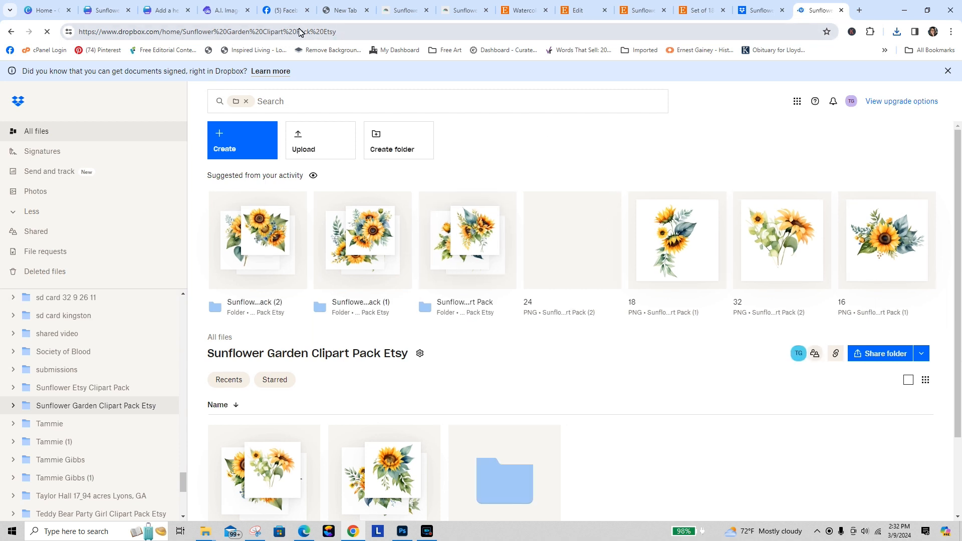
Load the copied Dropbox sharing link in a new Chrome Incognito window to check buyer access.
left_click(858, 10)
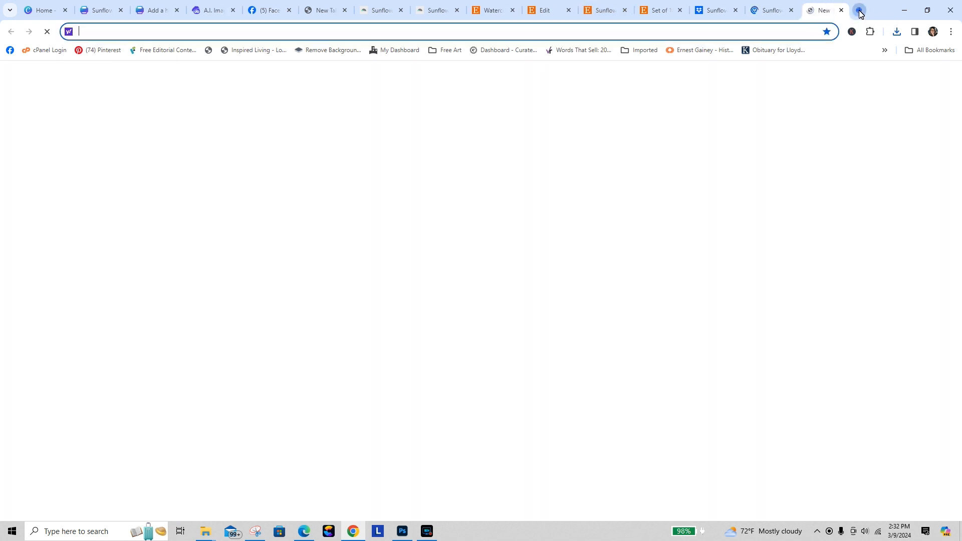
left_click(951, 31)
left_click(857, 83)
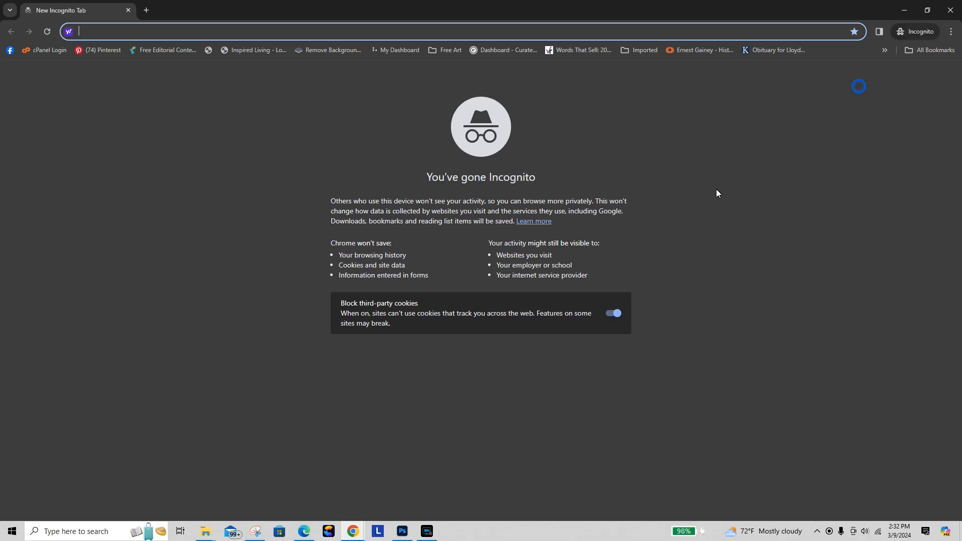
right_click(201, 34)
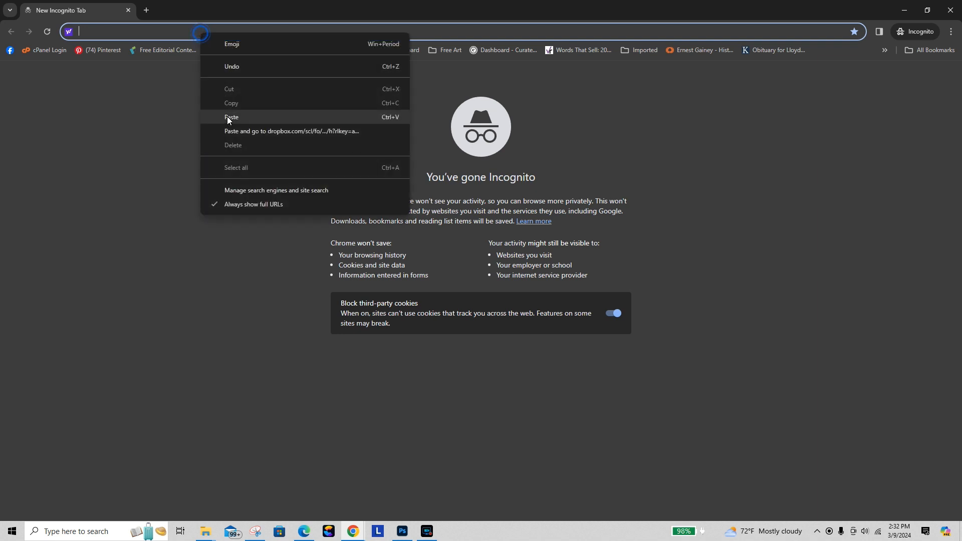
left_click(228, 116)
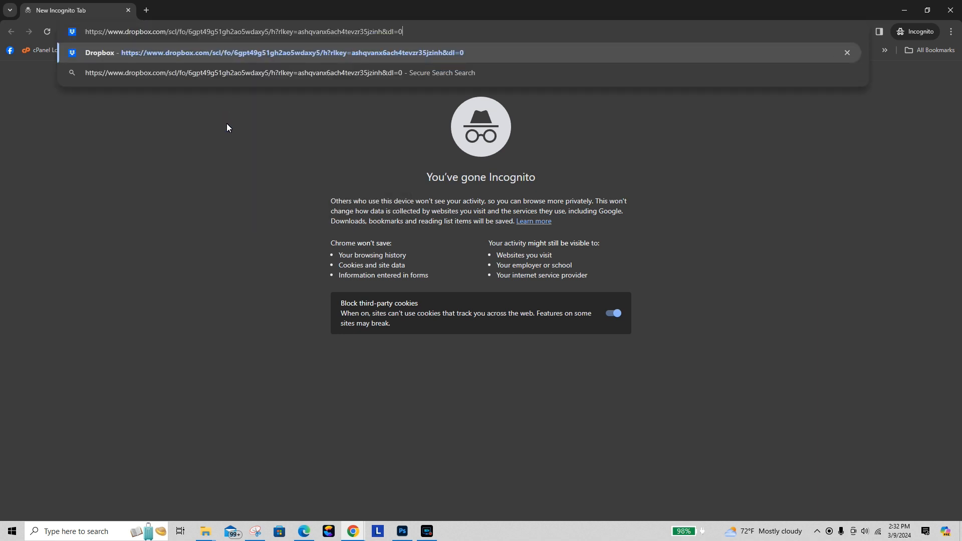
key("Return")
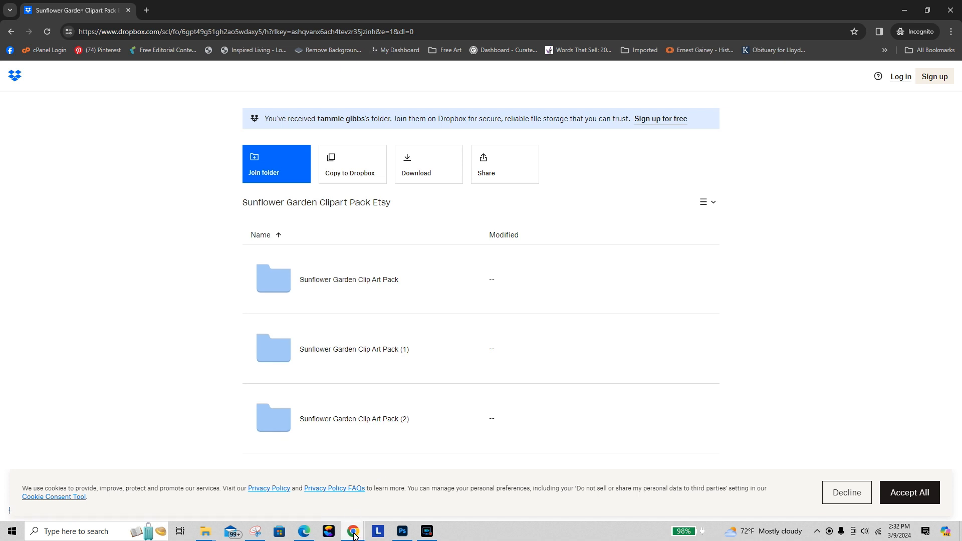
Open "Sunflower Garden Clipart Pack idea guide (1)" from the Downloads folder in File Explorer and follow its clip art link on page 3.
mouse_move(353, 530)
left_click(311, 480)
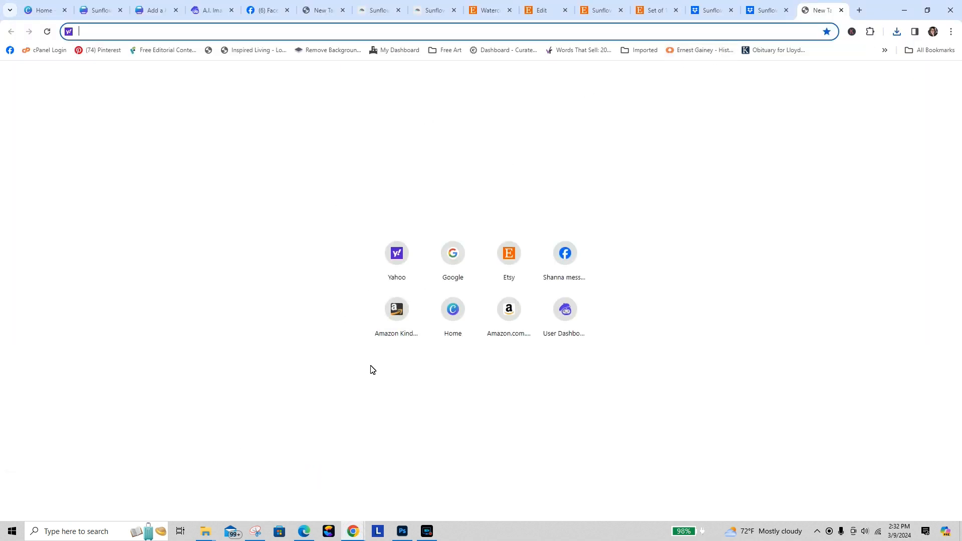
left_click(204, 532)
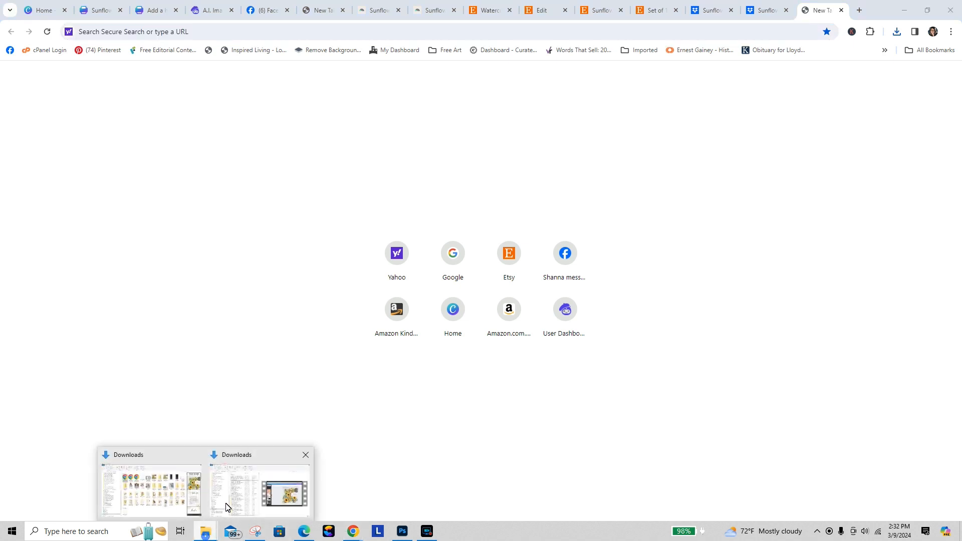
left_click(179, 495)
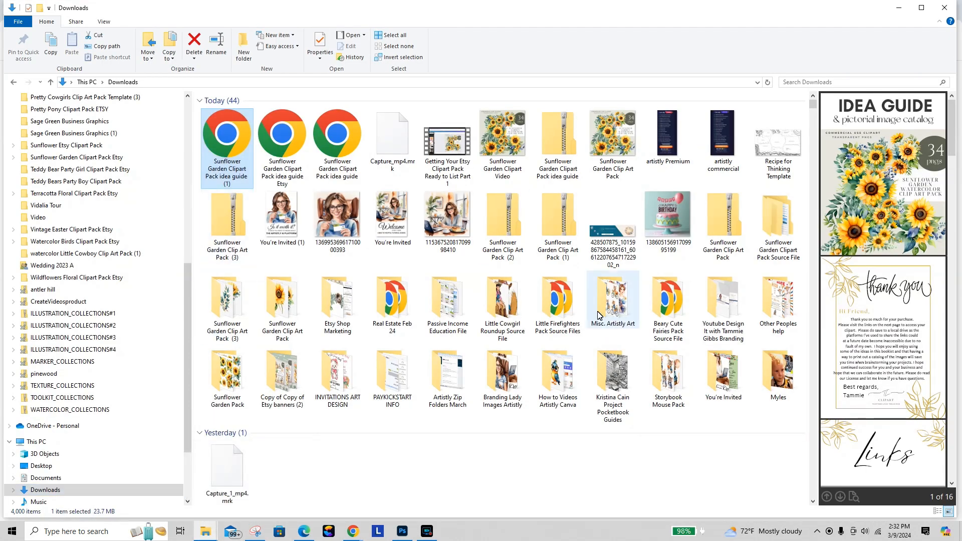
left_click(343, 36)
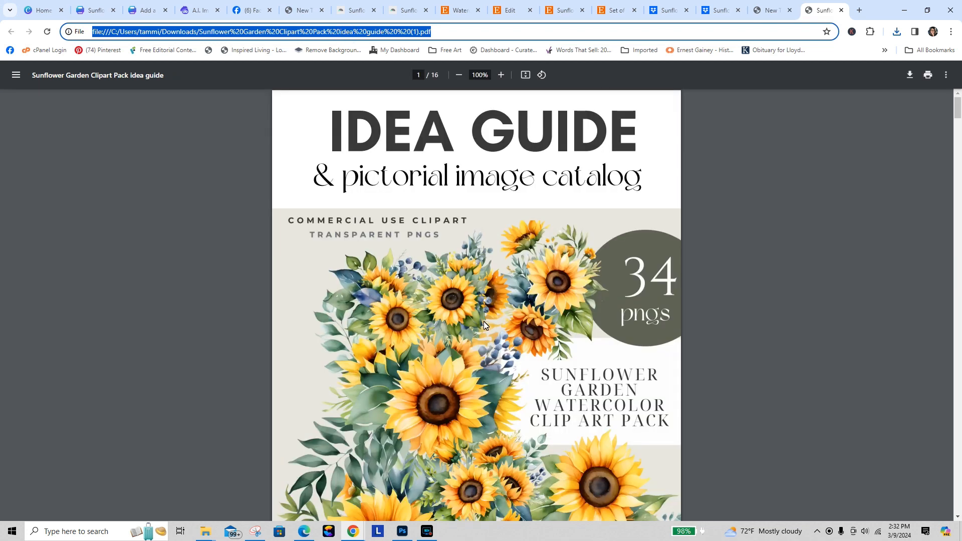
right_click(405, 34)
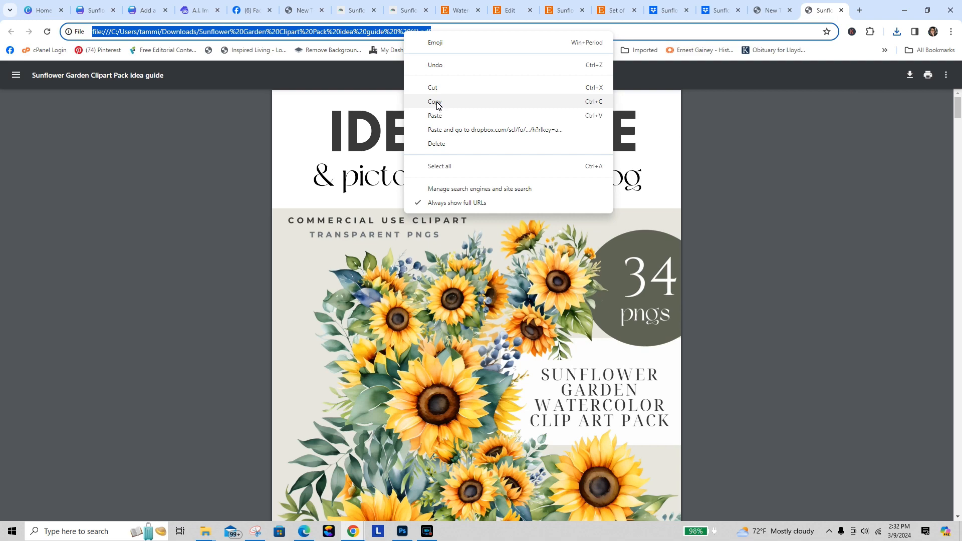
left_click(802, 215)
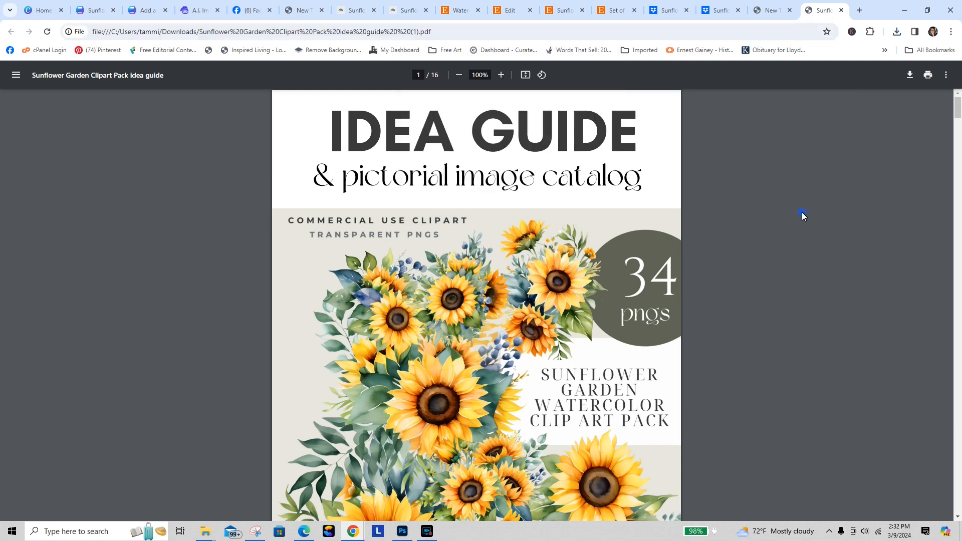
left_click_drag(958, 115, 960, 173)
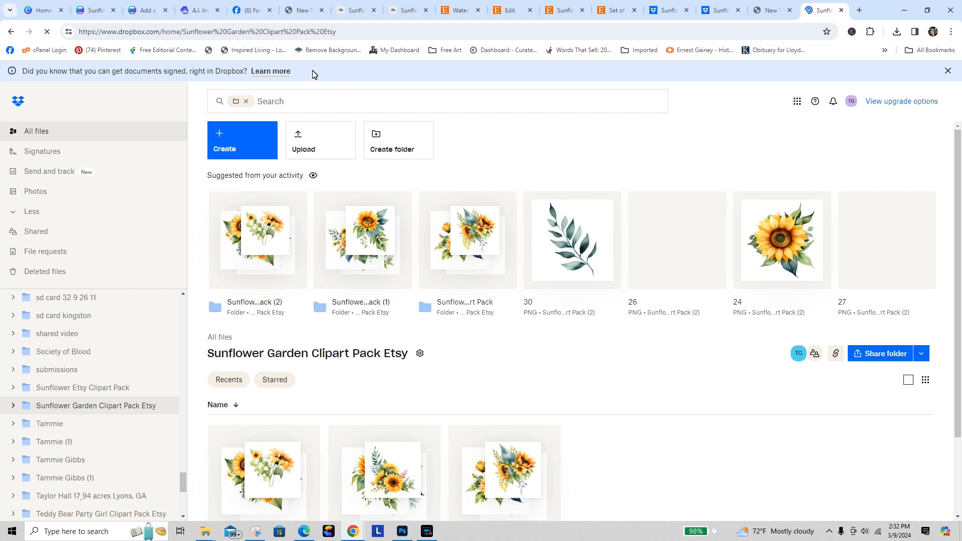
Copy the address of the opened Dropbox folder page and load it in a new Incognito window to check buyer access.
left_click(306, 34)
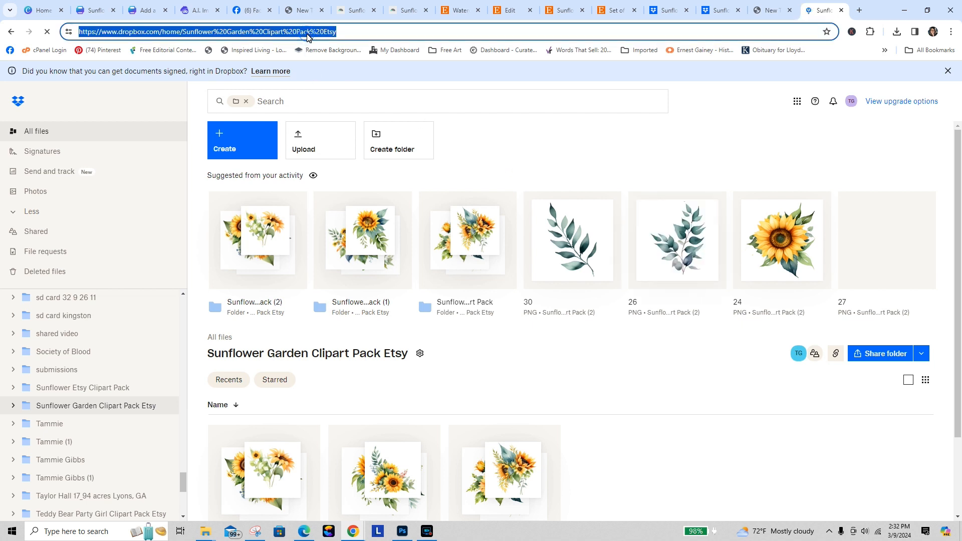
right_click(307, 33)
left_click(343, 130)
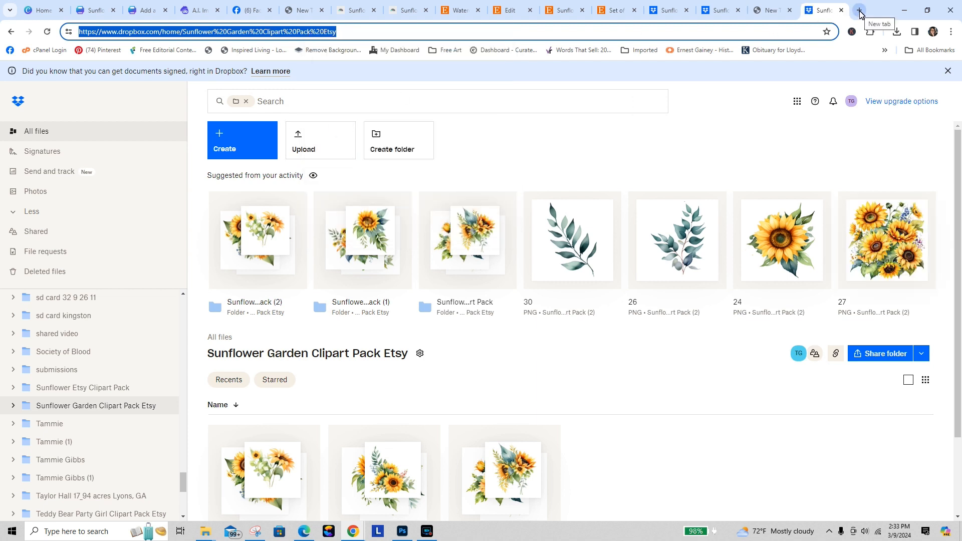
left_click(772, 11)
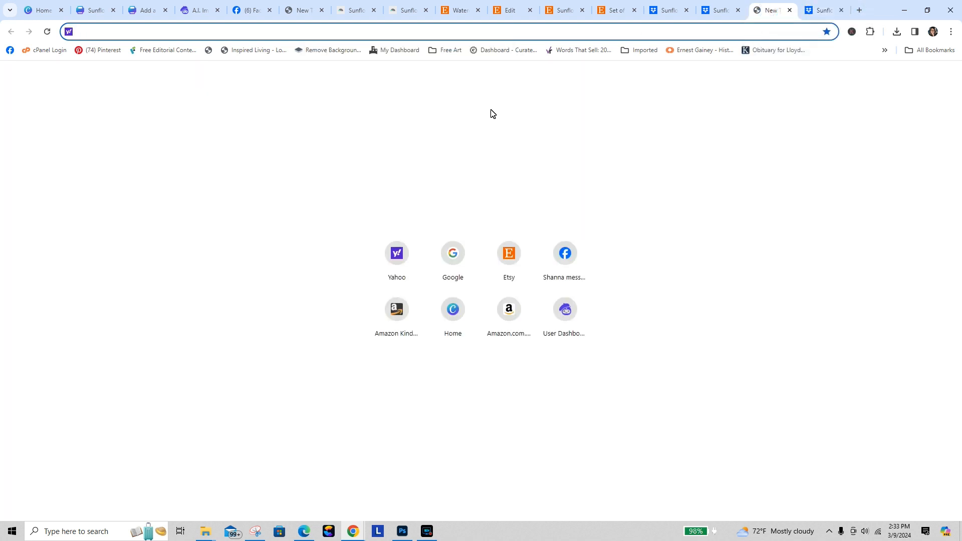
left_click(951, 32)
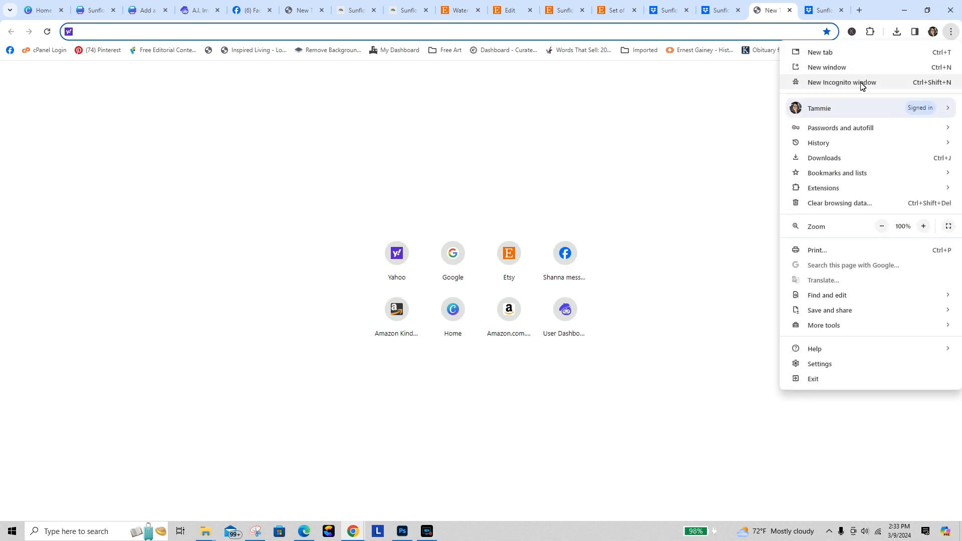
left_click(860, 82)
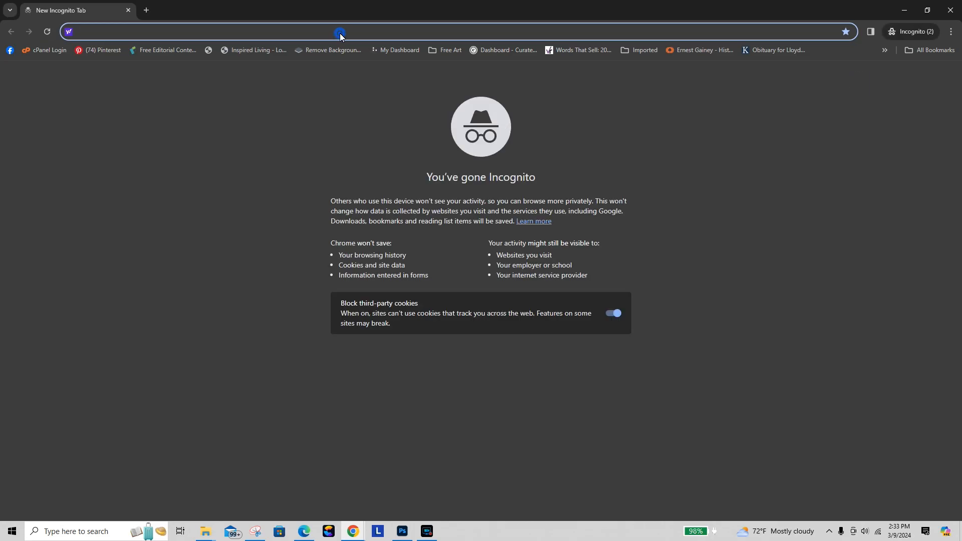
right_click(340, 34)
left_click(381, 115)
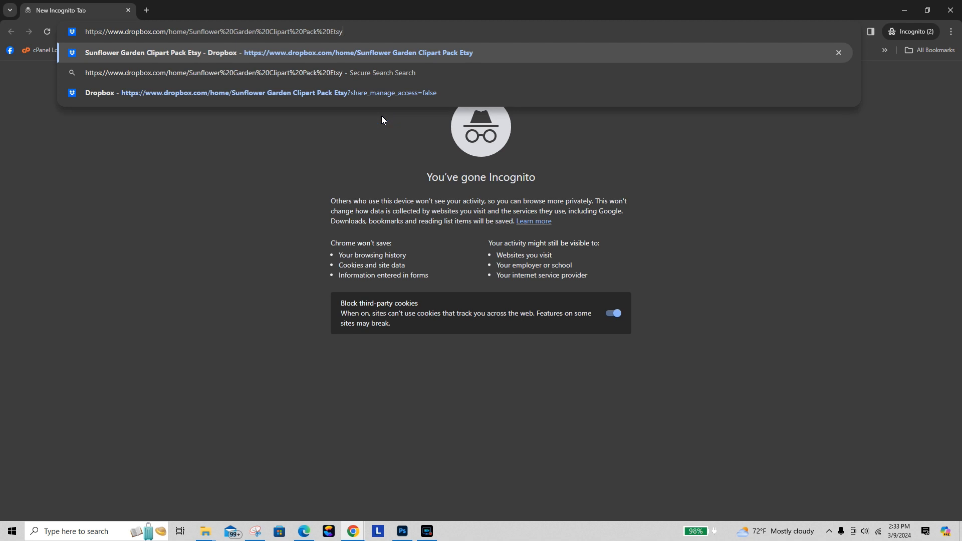
key("Return")
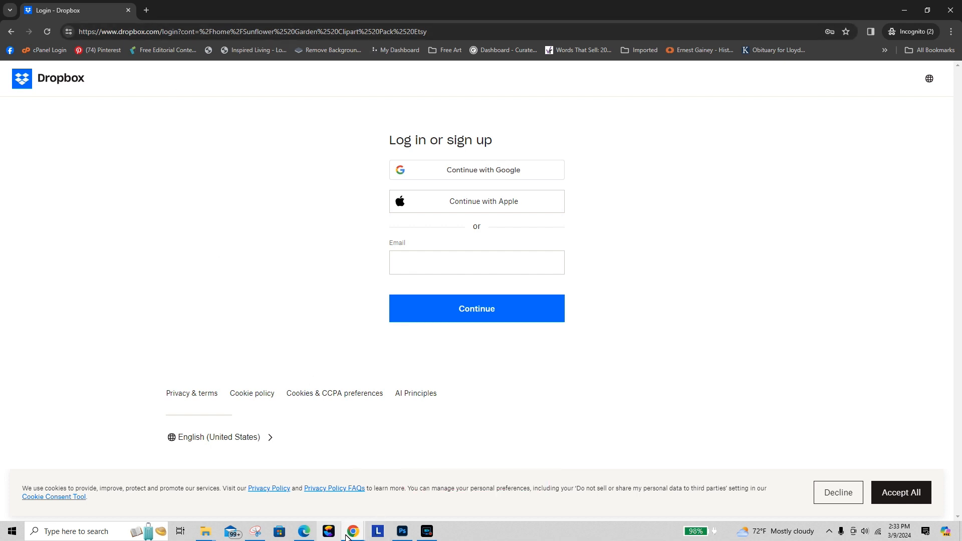
Open "Sunflower Garden Clipart Pack idea guide Etsy" from the Downloads folder and follow its clip art link on page 3.
left_click(209, 535)
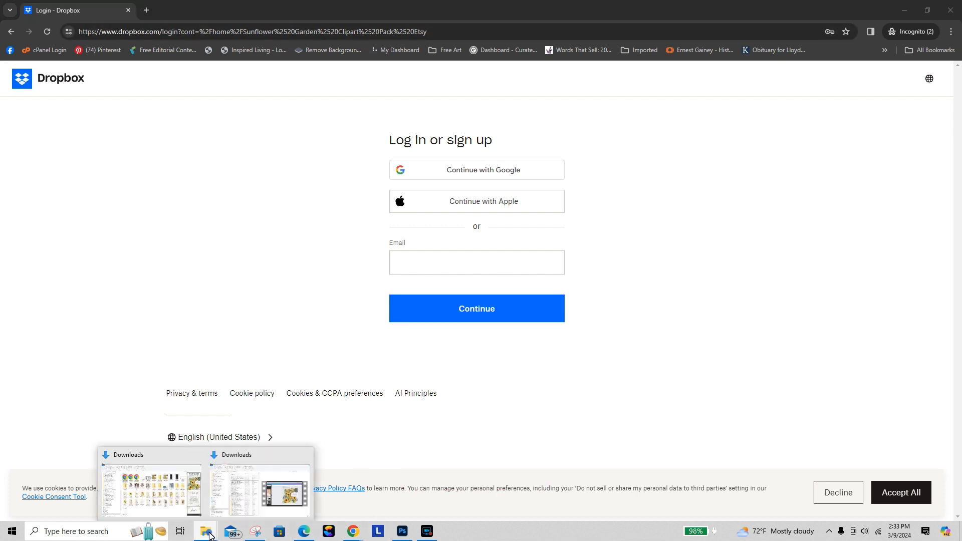
left_click(173, 491)
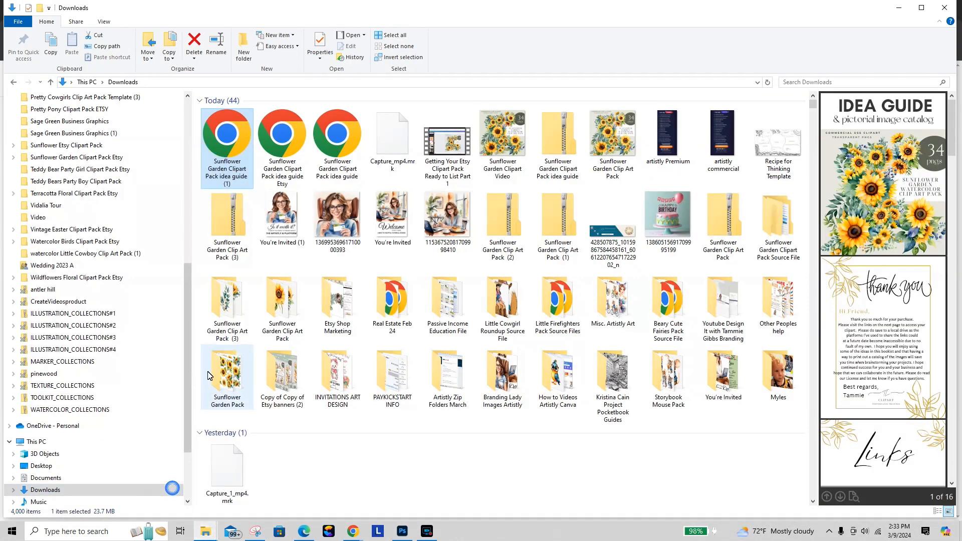
left_click(279, 157)
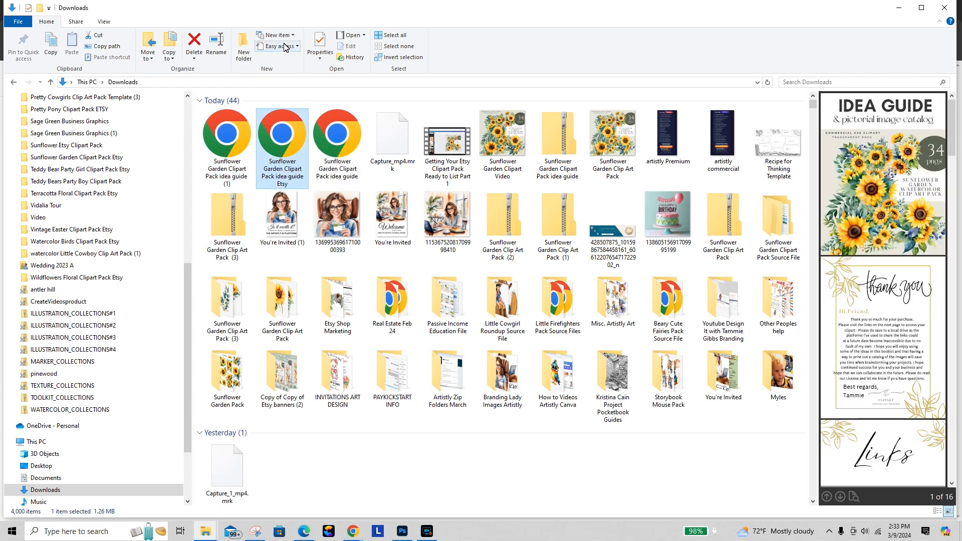
left_click(350, 35)
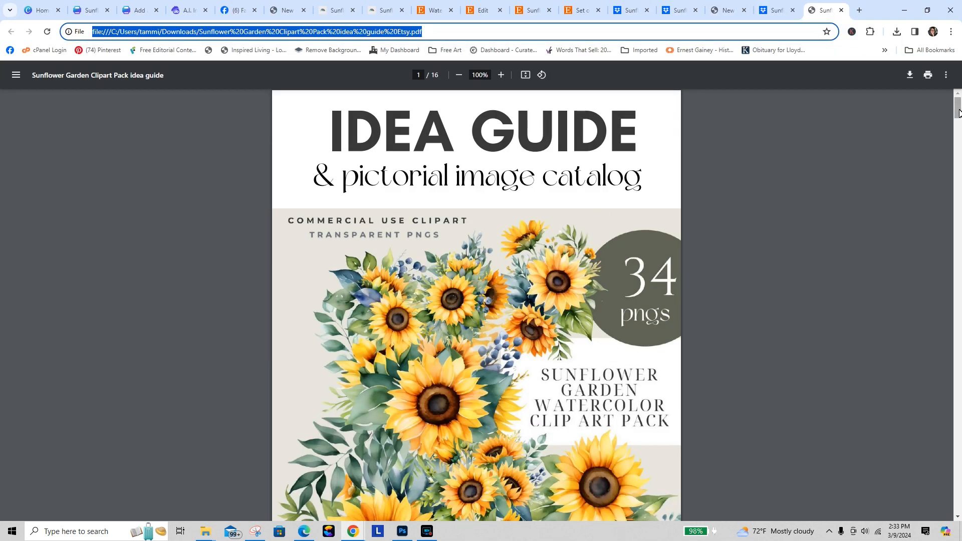
left_click(906, 166)
left_click_drag(957, 104, 957, 163)
left_click(546, 274)
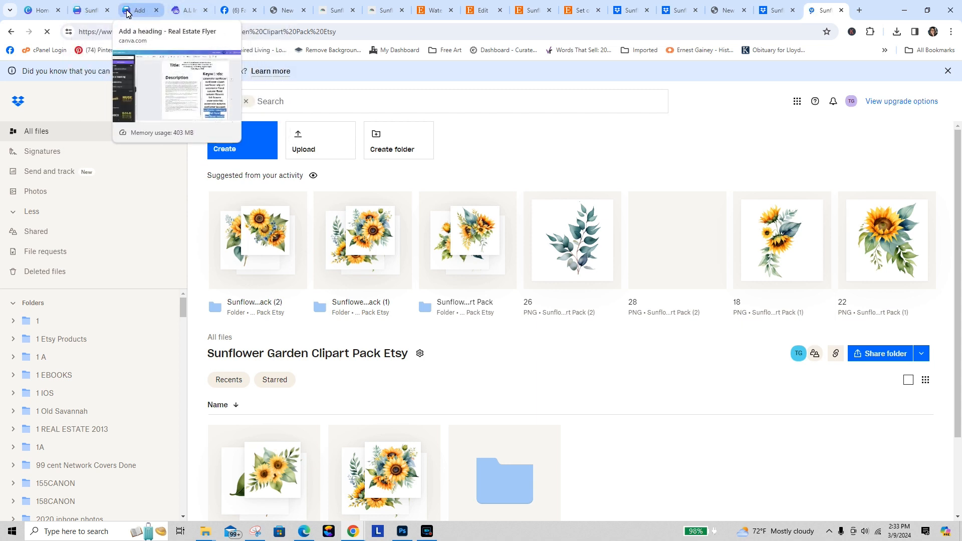
Follow the link behind "Click to Access Your Clip Art" on page 3 of the Canva idea guide design.
left_click(95, 12)
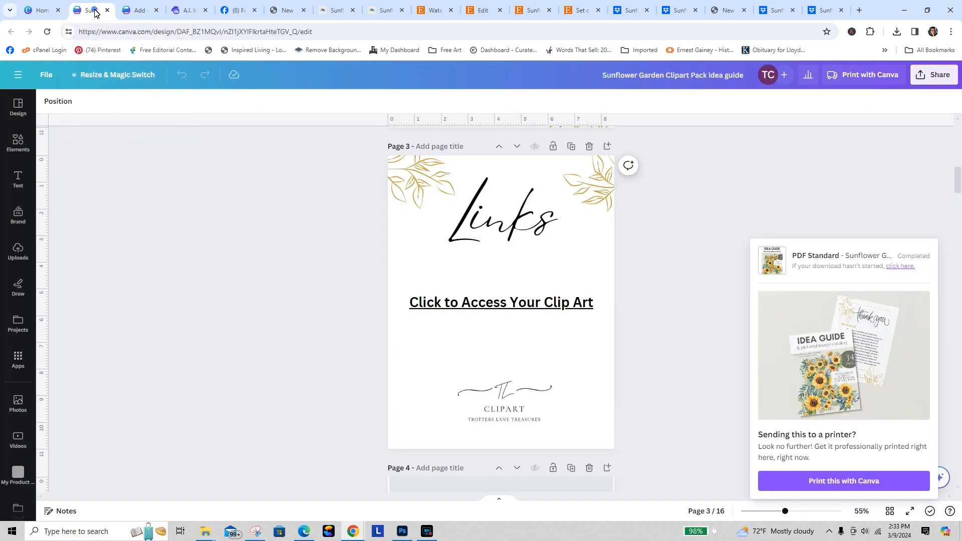
left_click(507, 307)
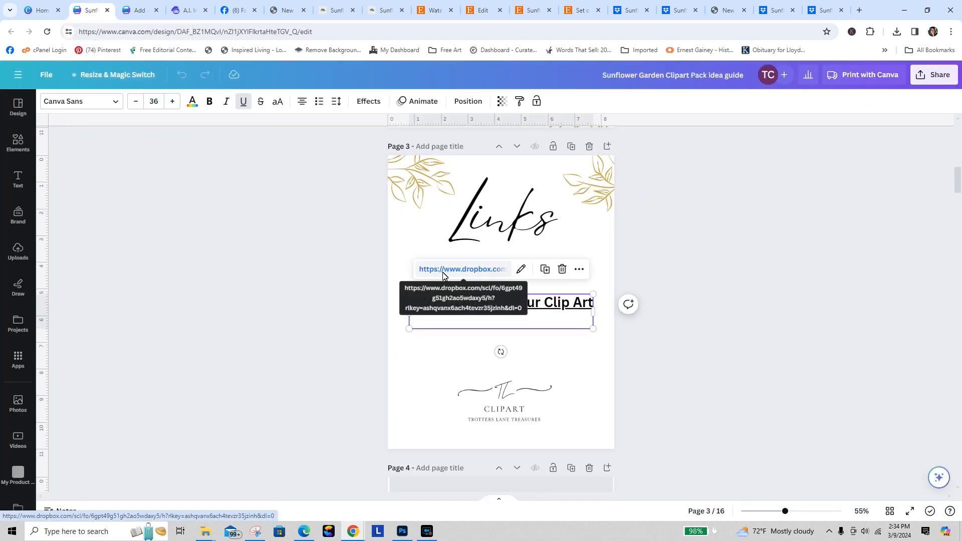
left_click(497, 271)
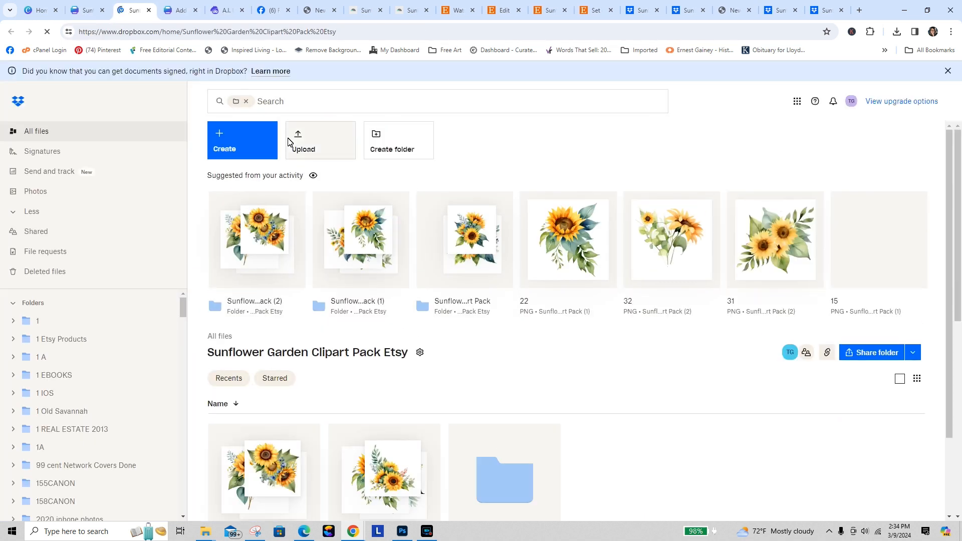
Return to the Canva design and copy the URL stored behind the "Click to Access Your Clip Art" text.
left_click(95, 11)
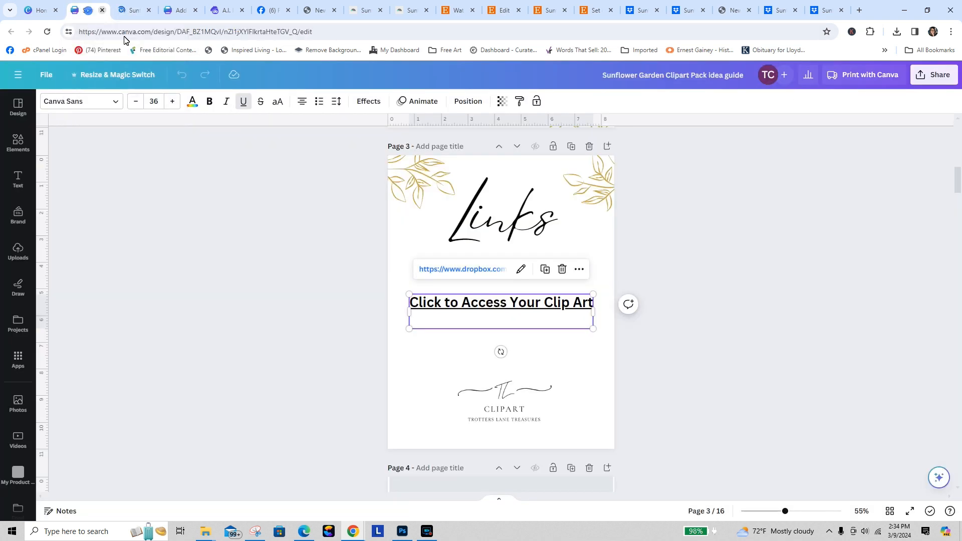
left_click(521, 271)
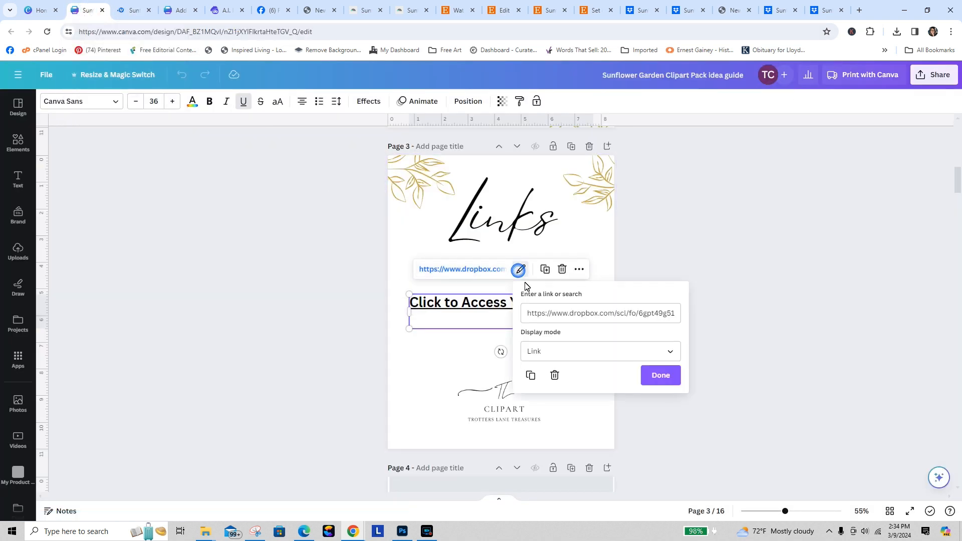
left_click(526, 314)
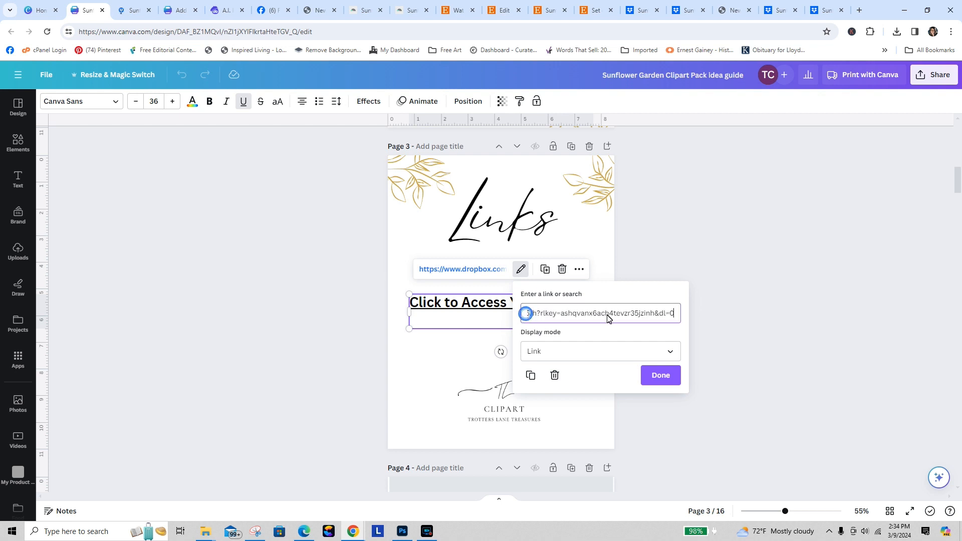
left_click(531, 375)
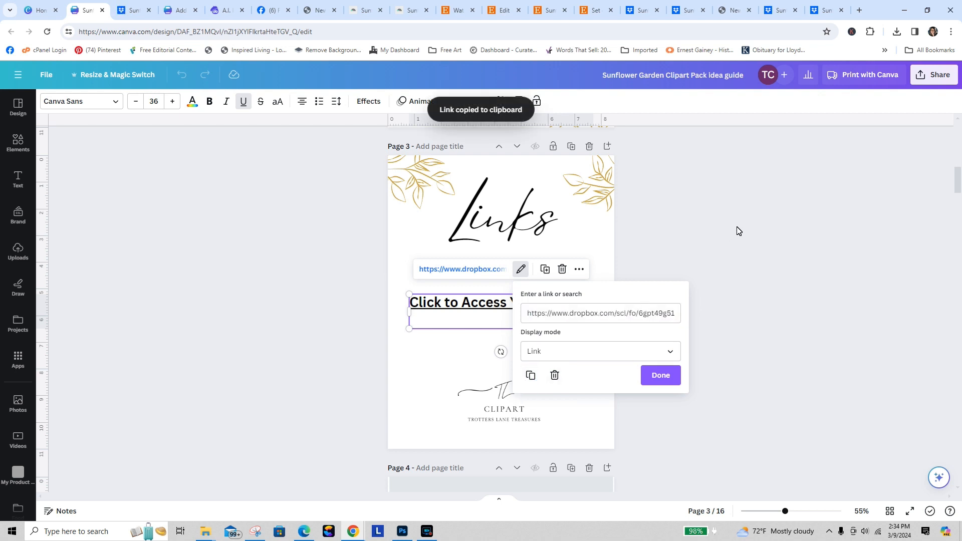
Load the link copied from the Canva text in another new Incognito window to check the shared folder.
left_click(858, 10)
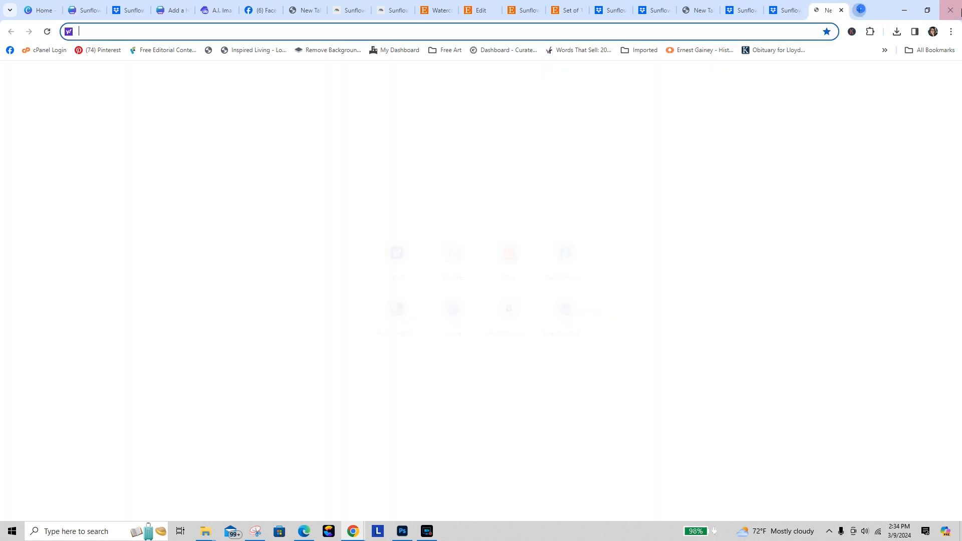
left_click(951, 33)
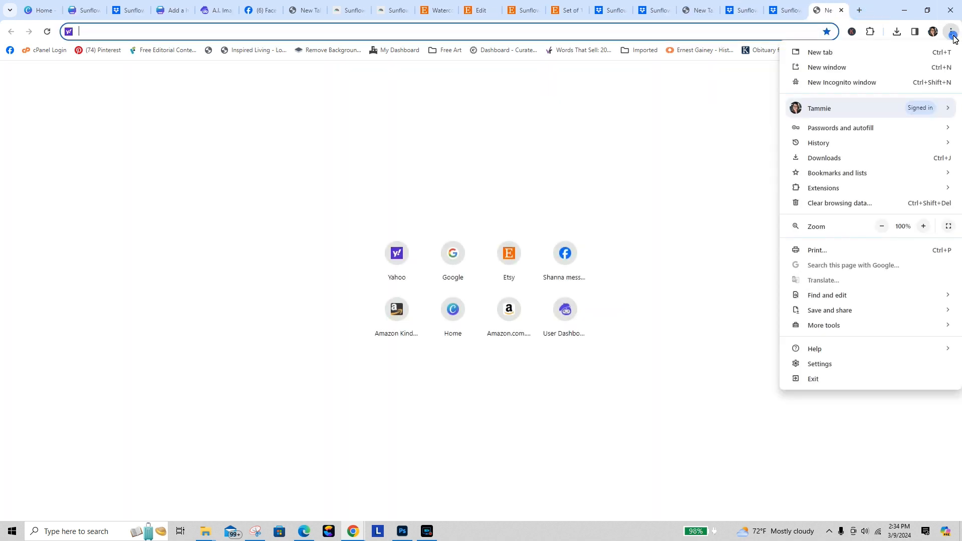
left_click(847, 84)
right_click(288, 35)
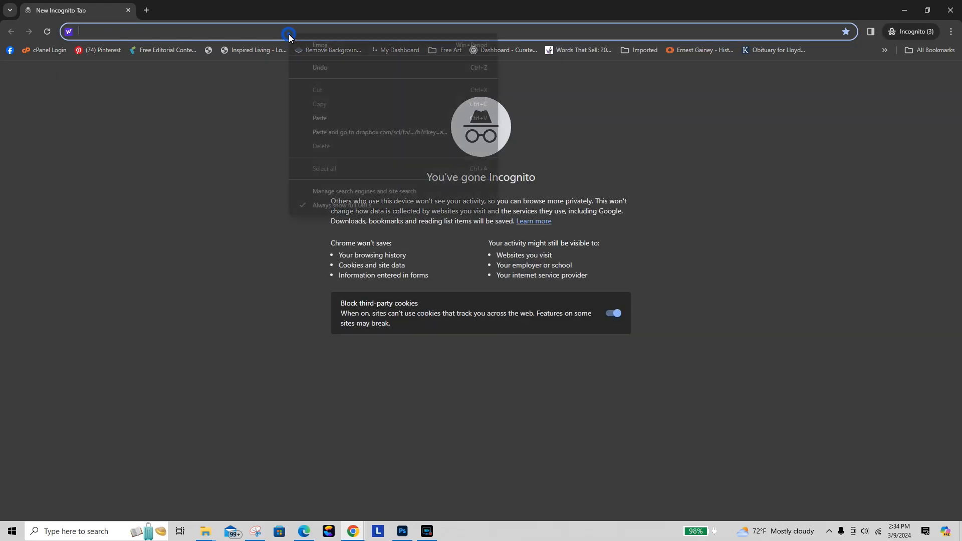
left_click(335, 120)
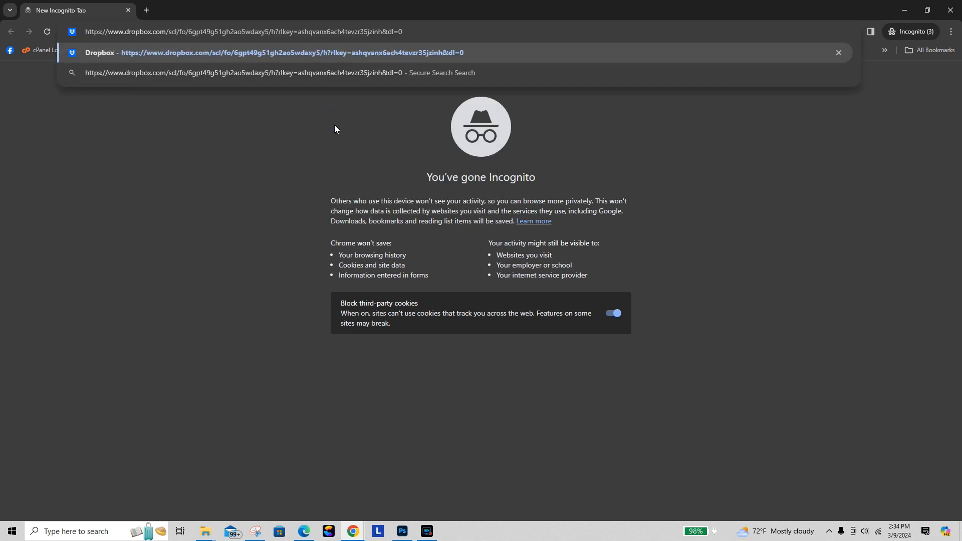
key("Return")
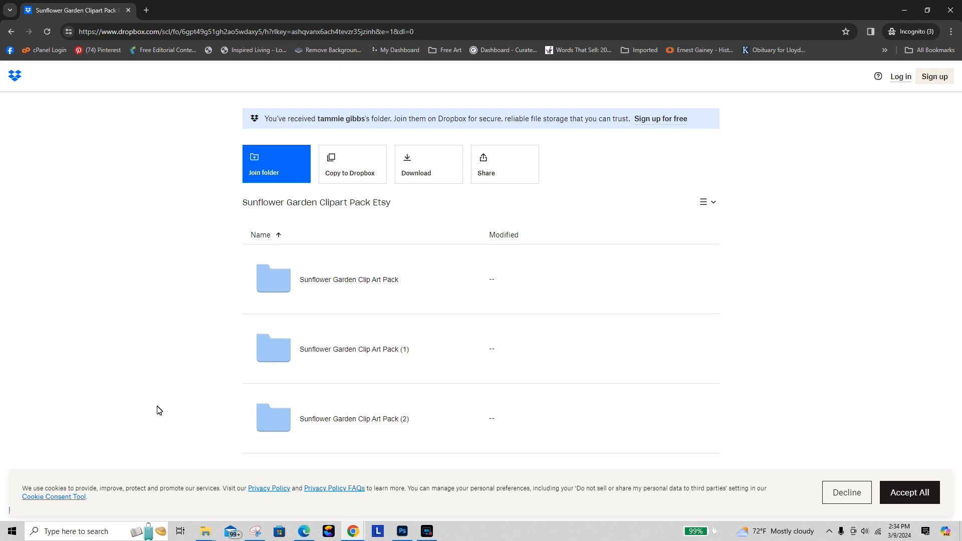
left_click(910, 160)
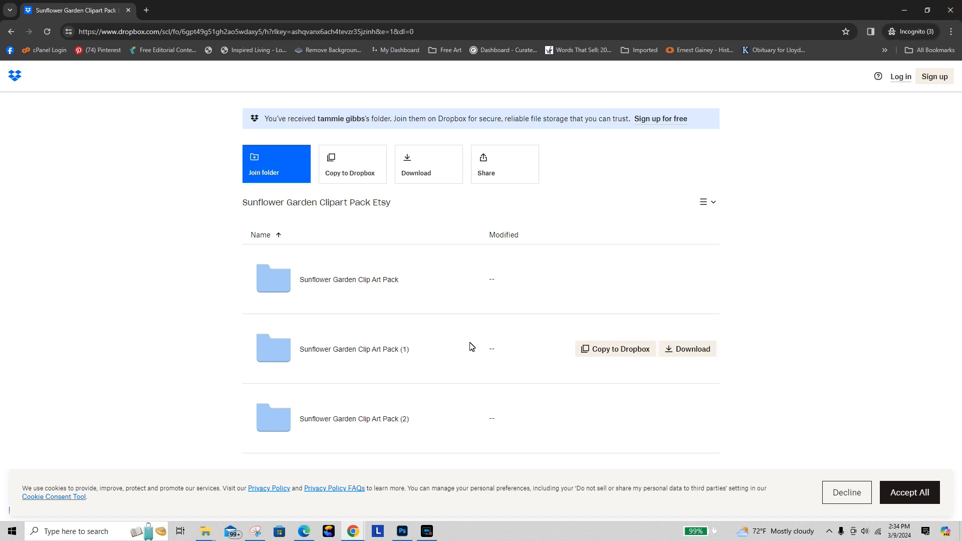
Switch back to the regular Chrome window and bring up the Digital files section of the Etsy listing being created.
left_click(353, 531)
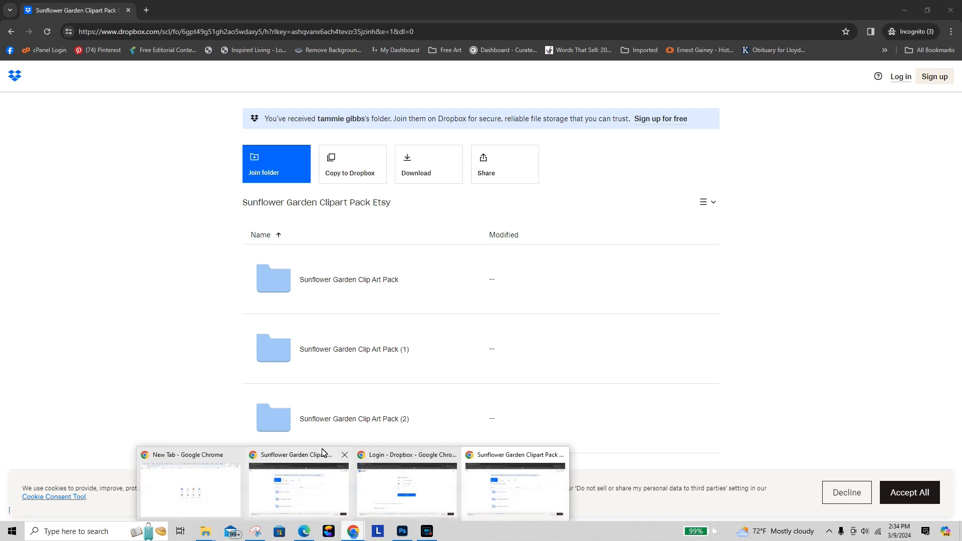
left_click(193, 483)
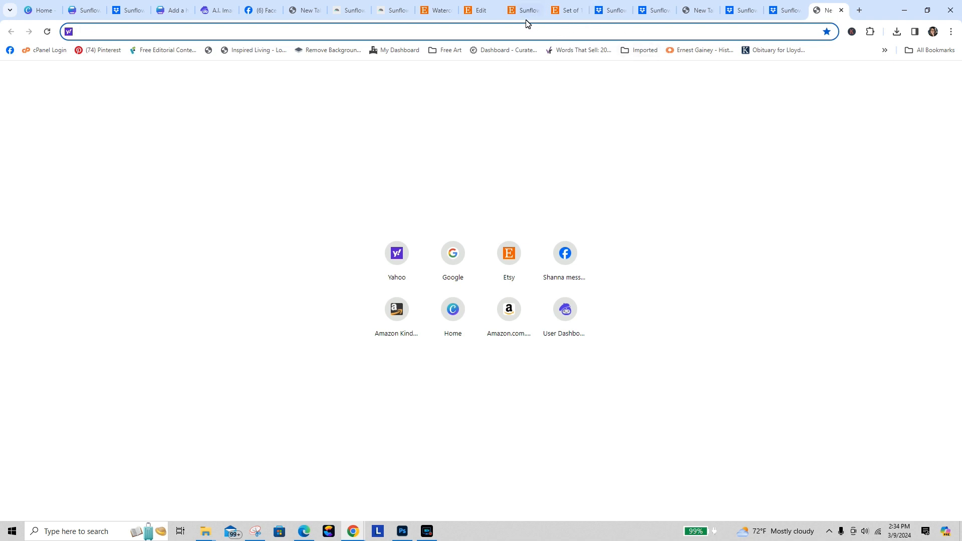
left_click(478, 11)
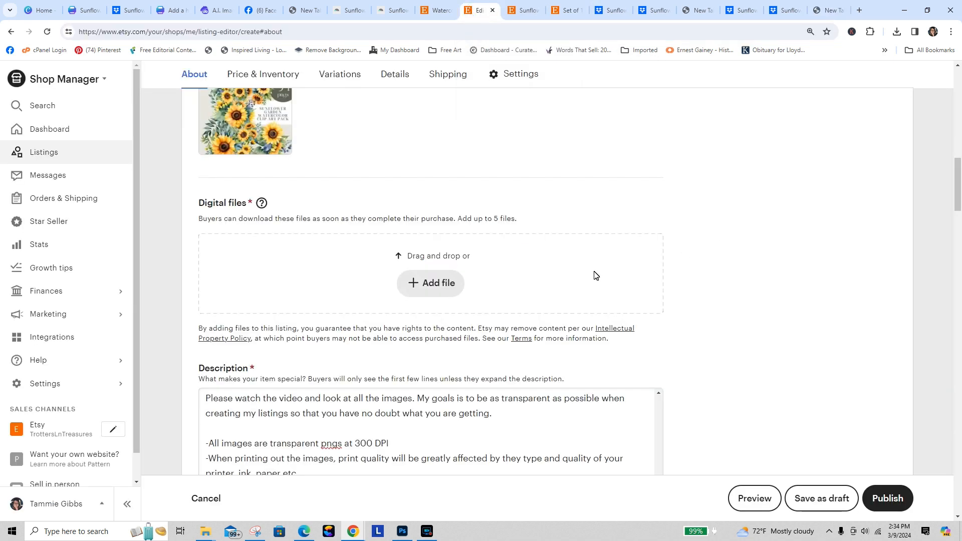
Add the PDF "Sunflower Garden Clipart Pack idea guide Etsy" from the Downloads folder to the listing's digital files.
left_click(428, 283)
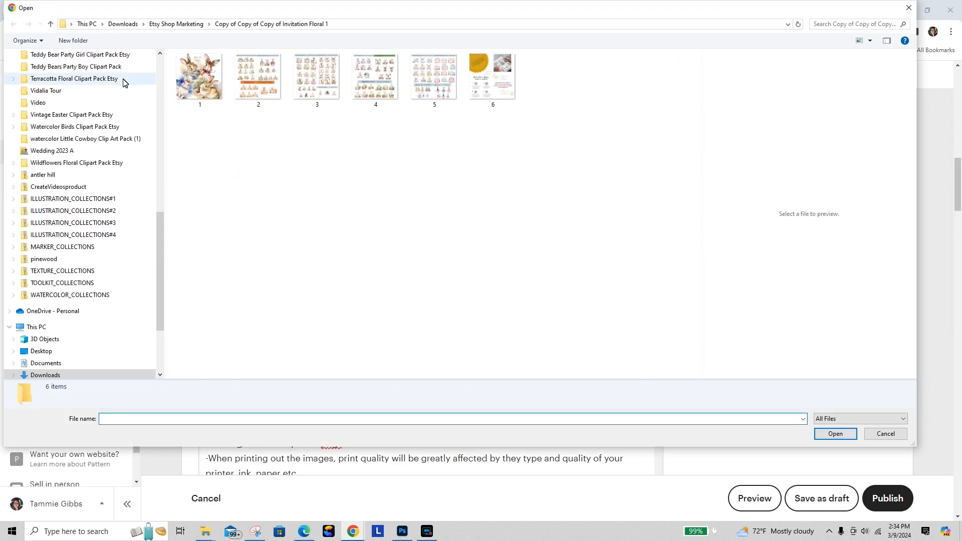
left_click(50, 23)
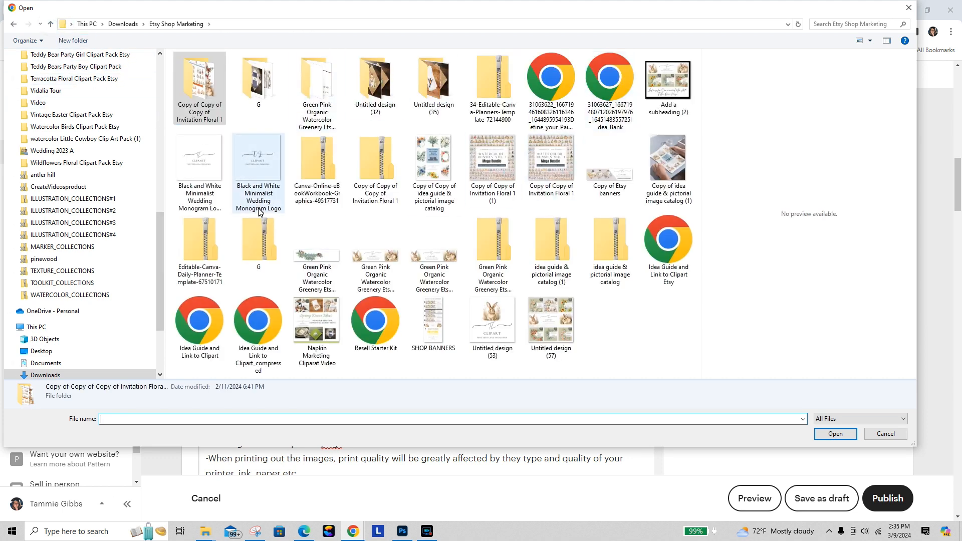
left_click(50, 23)
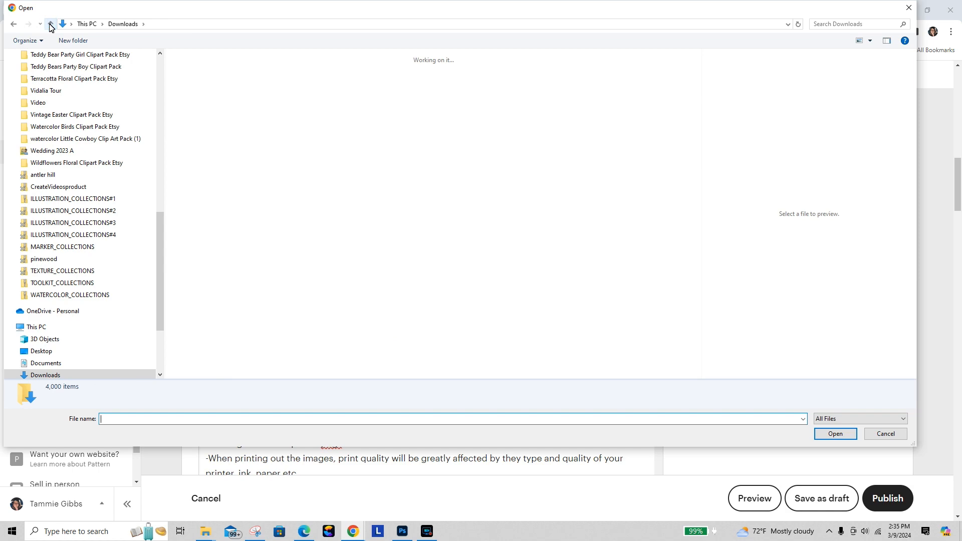
left_click(268, 133)
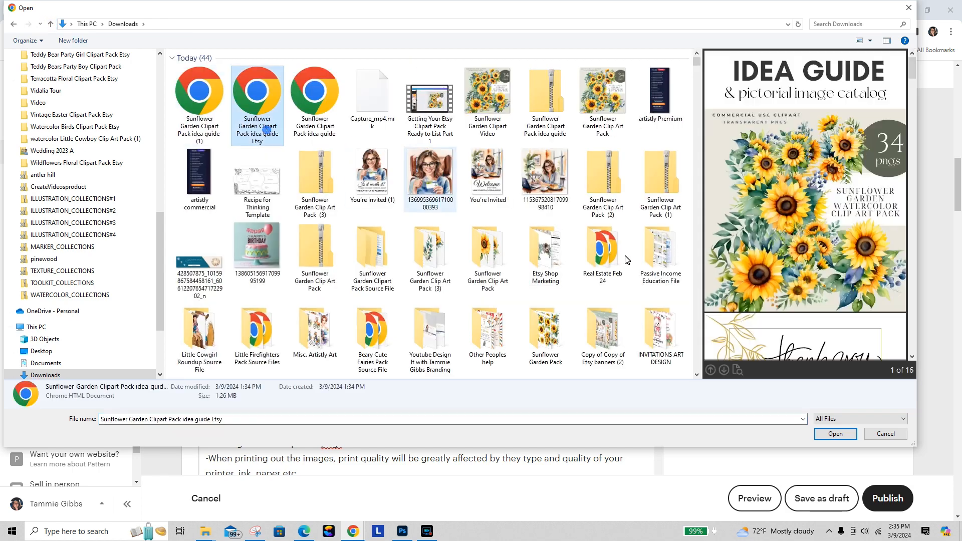
left_click(845, 436)
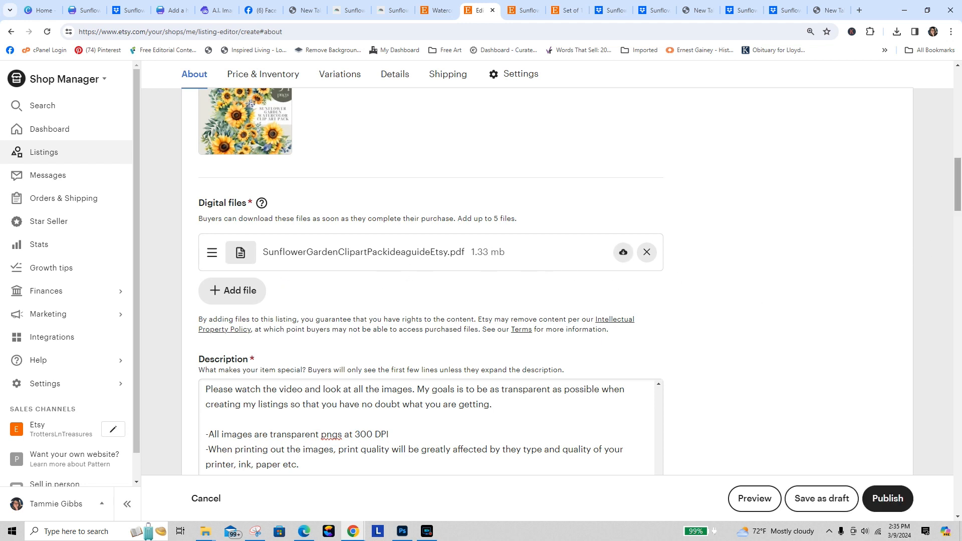
Set the listing's shop section to Clip Art and turn on the option to feature this listing.
scroll(958, 212, "down", 2)
left_click_drag(958, 213, 958, 370)
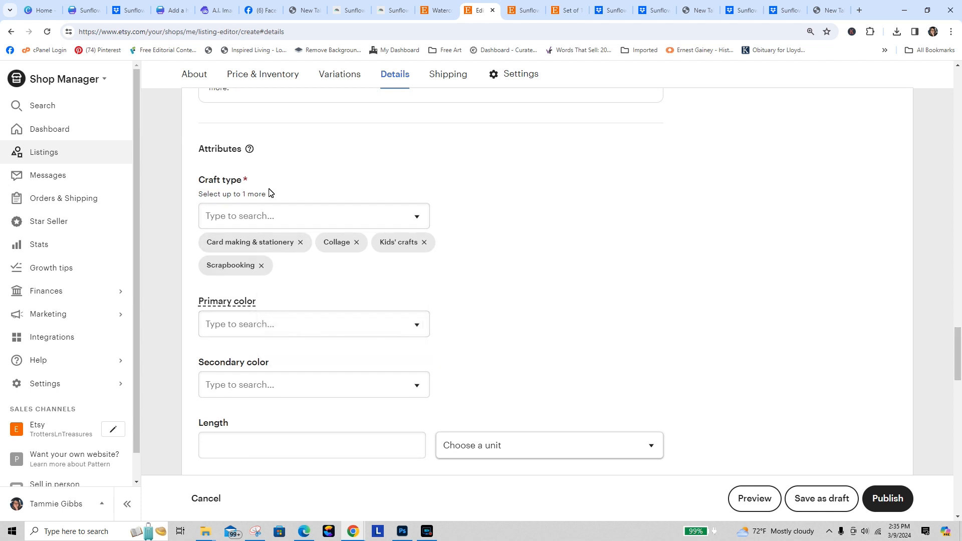
left_click_drag(957, 351, 957, 408)
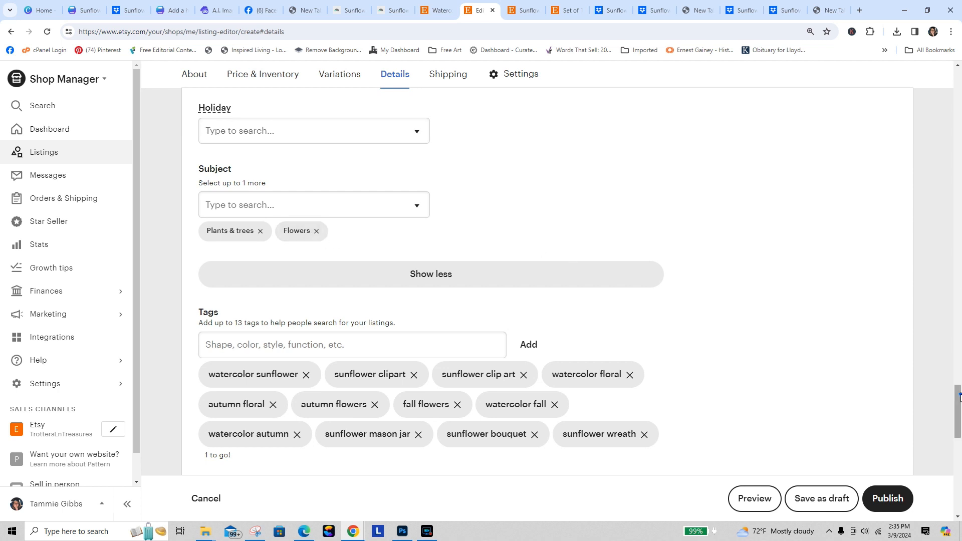
left_click_drag(959, 396, 959, 471)
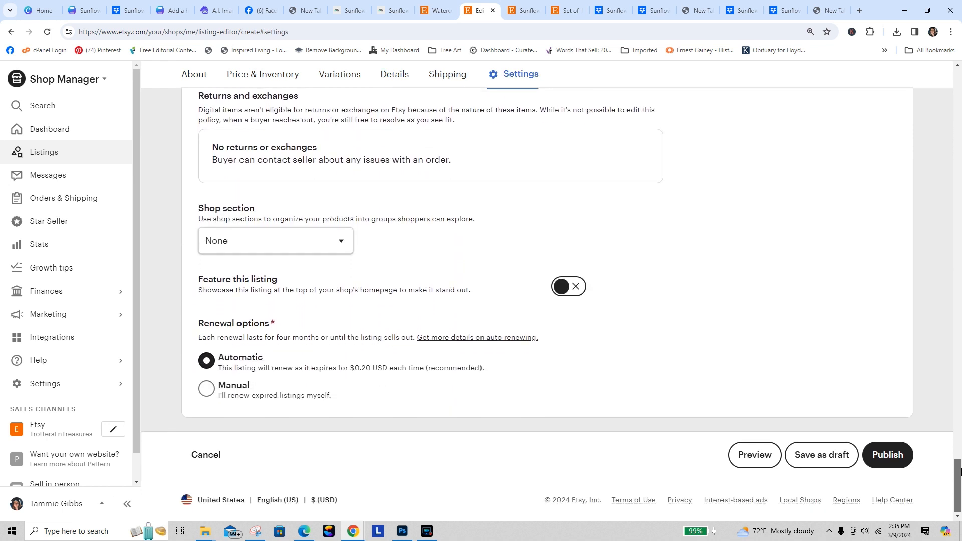
left_click(315, 243)
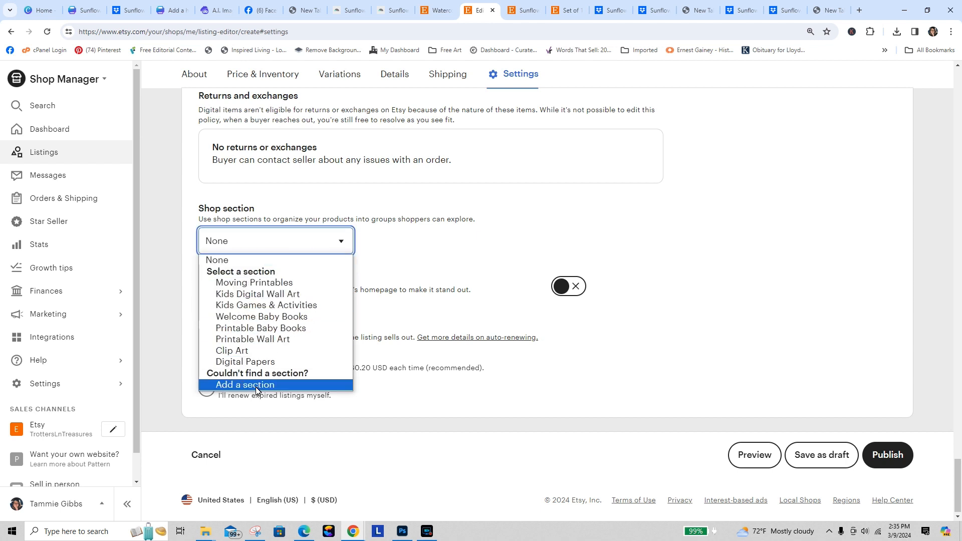
left_click(231, 350)
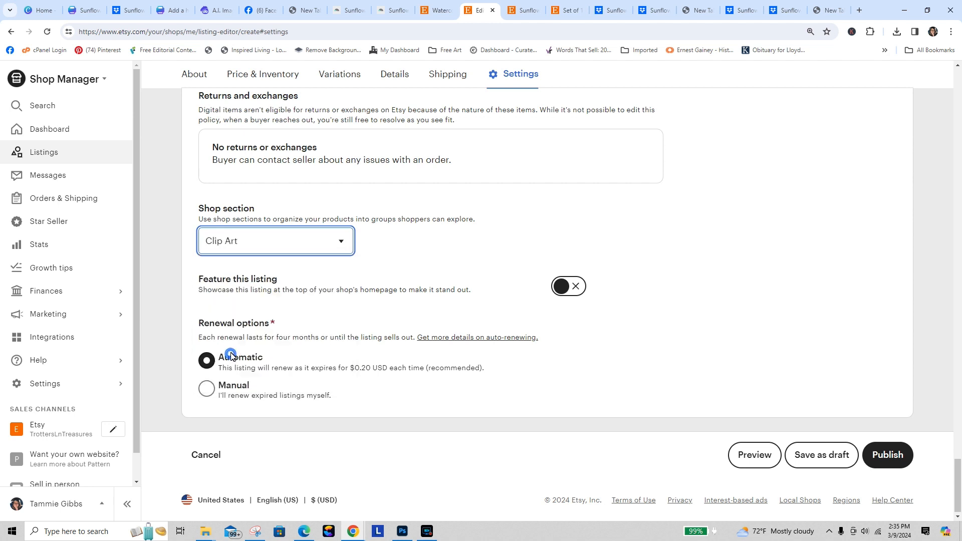
left_click(562, 290)
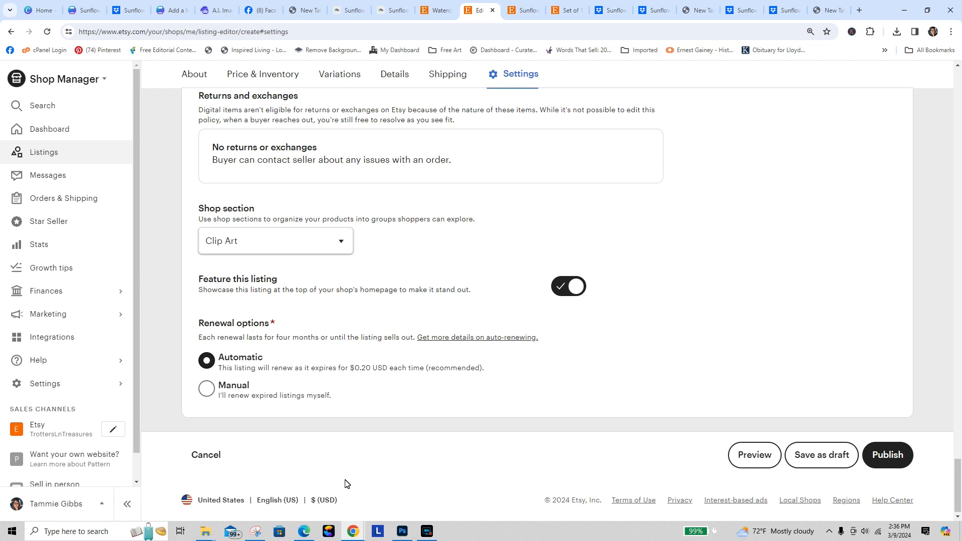
Publish the new listing, accepting the $0.20 USD fee, and refresh the shop's listings overview.
left_click(891, 452)
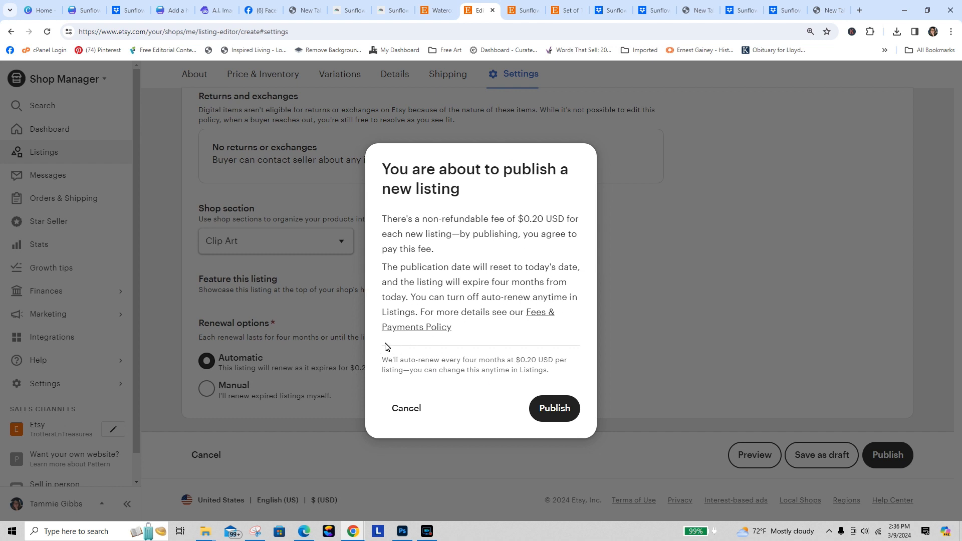
left_click(555, 408)
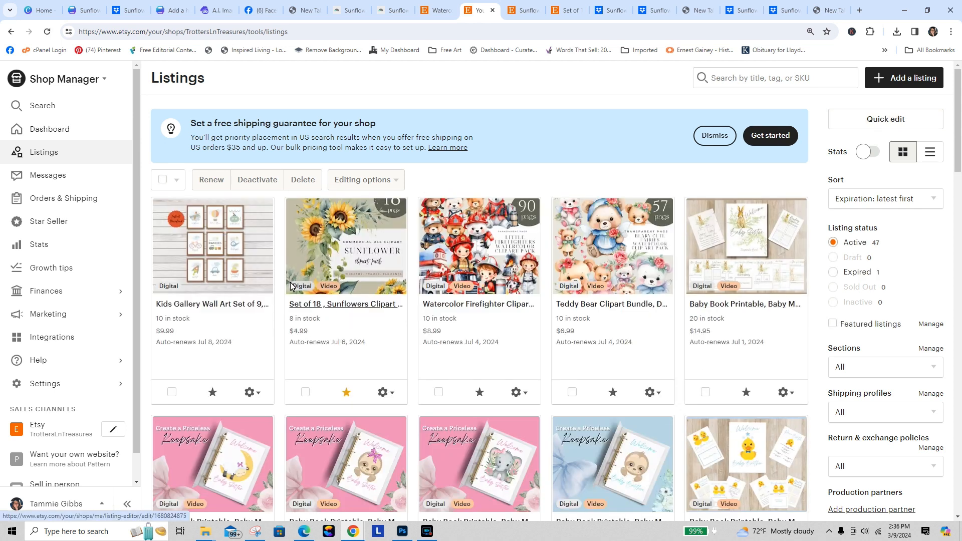
left_click(47, 33)
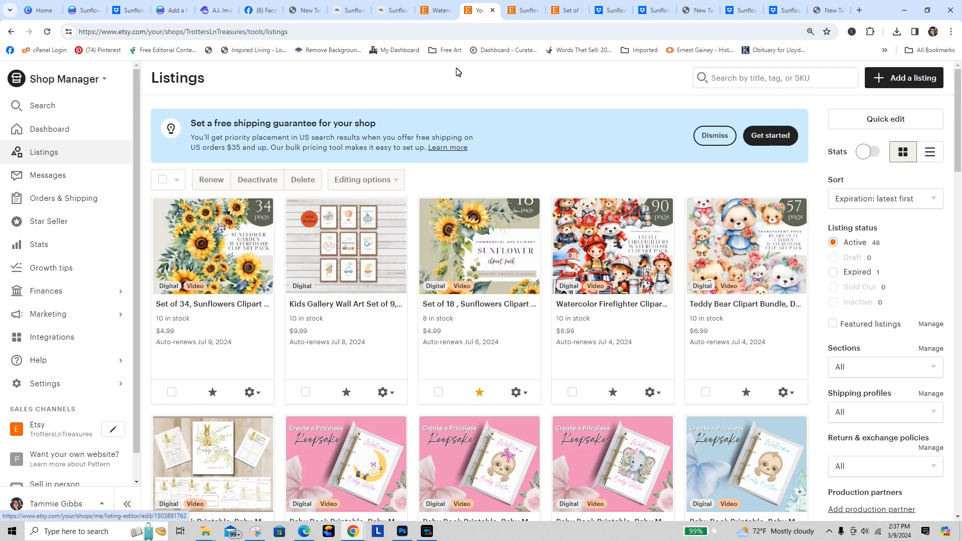
Open the public TrottersLnTreasures storefront from the Set of 18 Sunflowers listing page and look at its featured items.
left_click(516, 11)
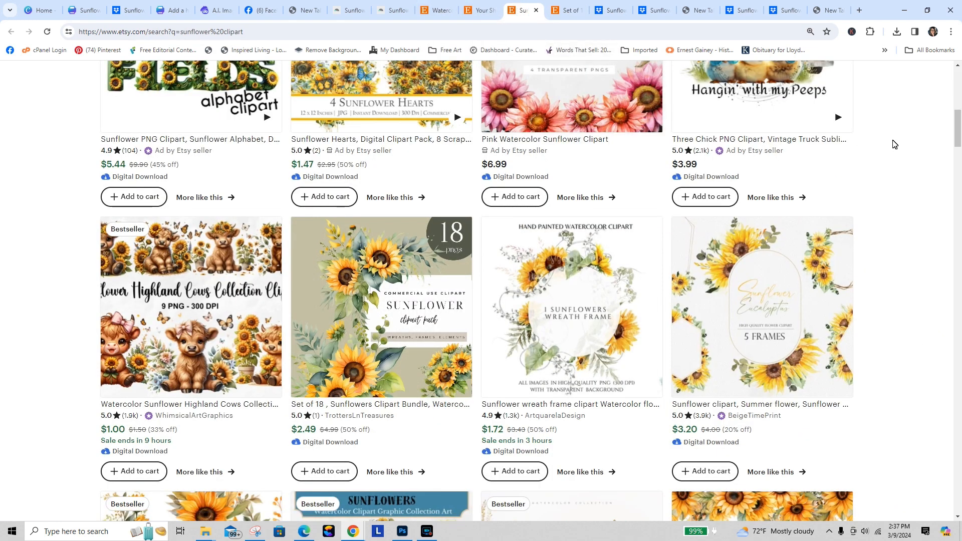
left_click(565, 10)
left_click_drag(957, 261, 954, 113)
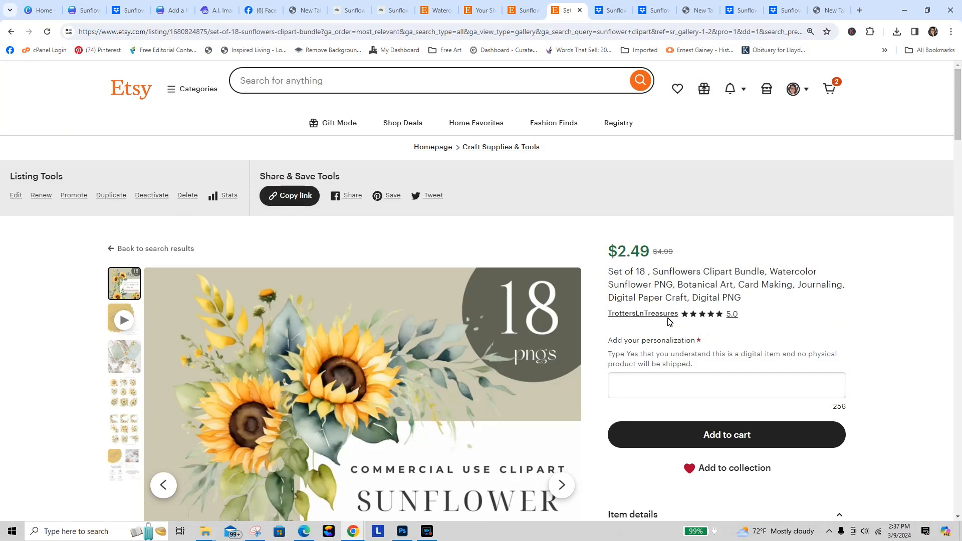
left_click(646, 314)
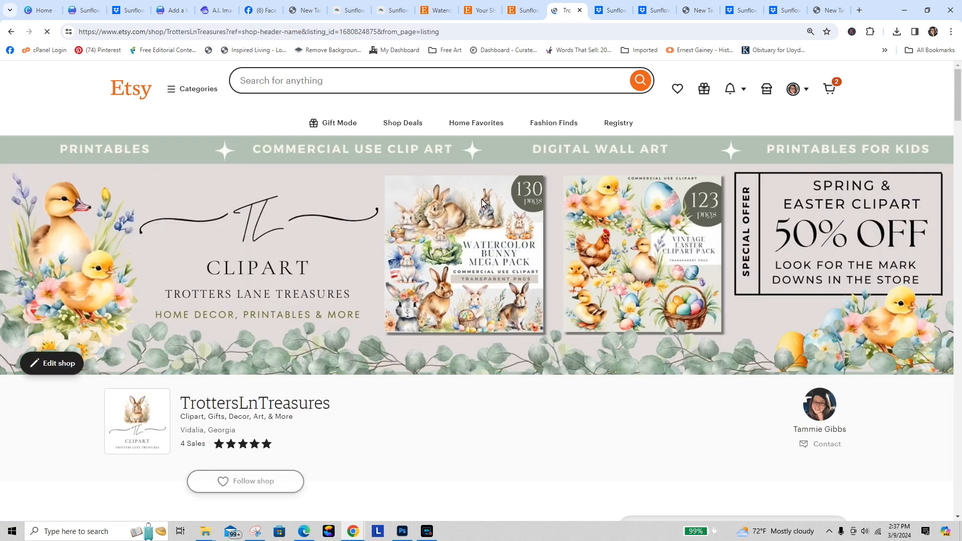
left_click_drag(957, 99, 957, 141)
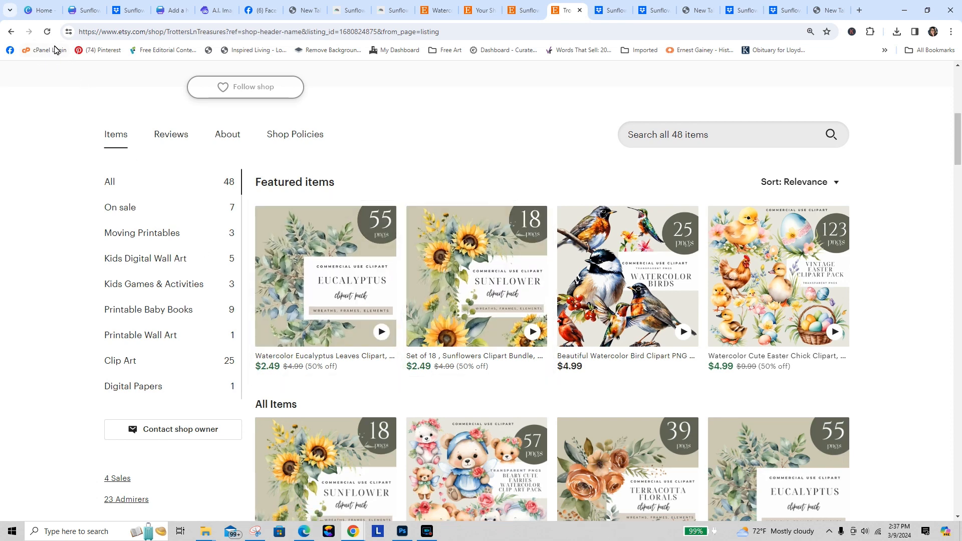
Reload the TrottersLnTreasures storefront repeatedly to check whether the new sunflower listing shows among the featured and all items.
left_click(47, 31)
left_click(47, 32)
left_click(48, 32)
left_click(48, 32)
left_click(48, 33)
left_click(438, 11)
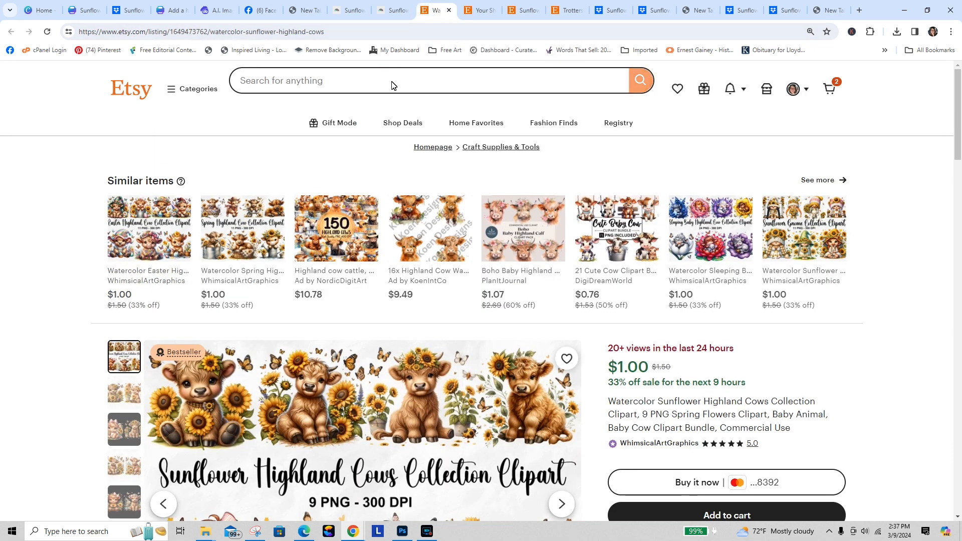
left_click(526, 11)
left_click(570, 13)
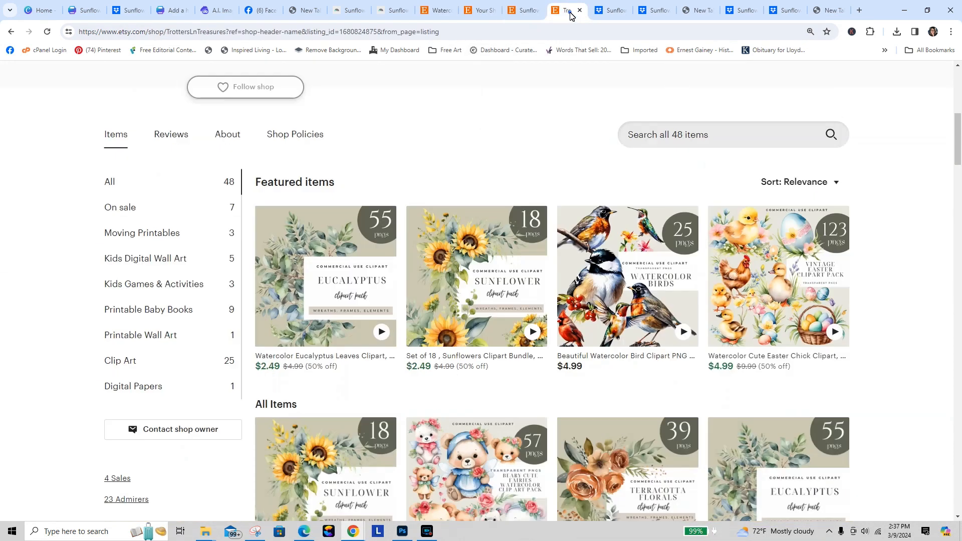
left_click(47, 32)
left_click(47, 35)
mouse_move(958, 150)
left_mouse_down()
mouse_move(958, 169)
mouse_move(958, 140)
left_mouse_up()
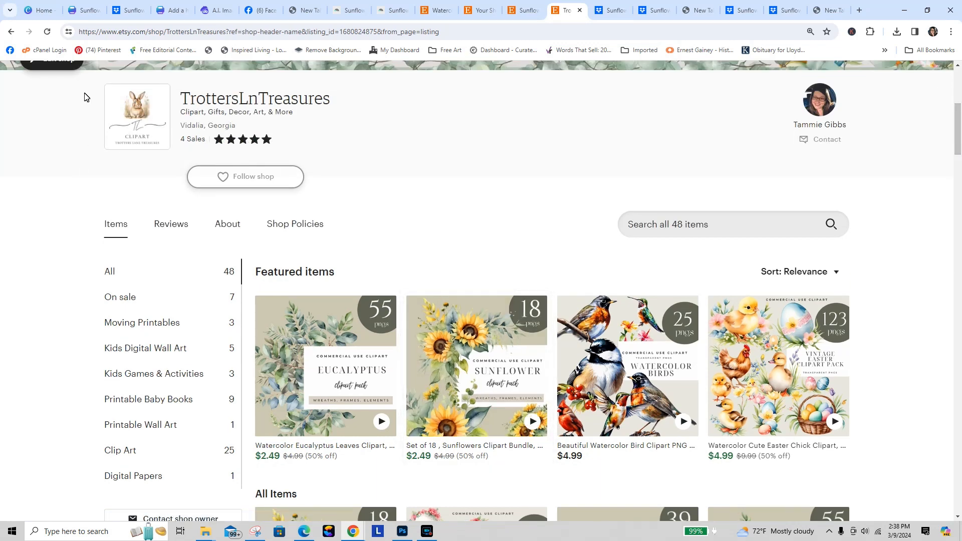
left_click(47, 33)
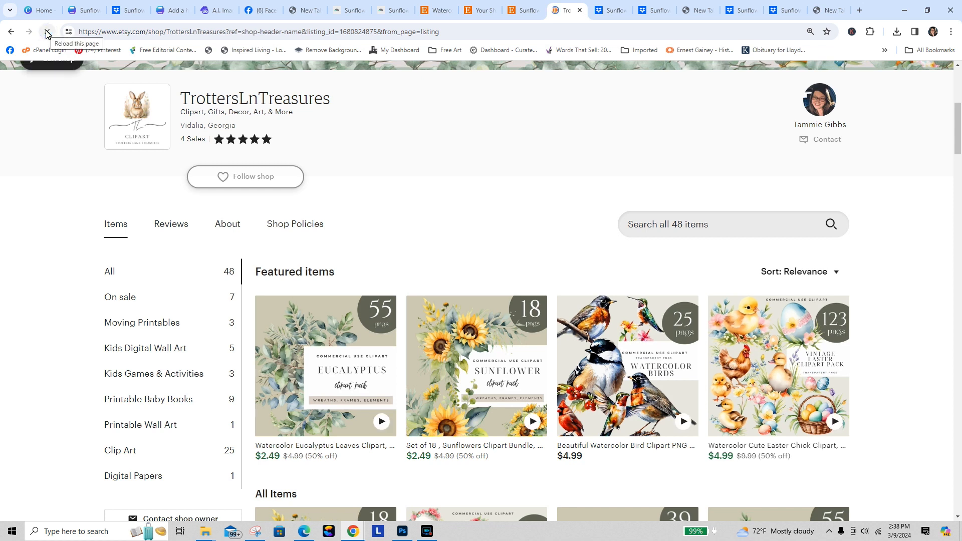
left_click(47, 33)
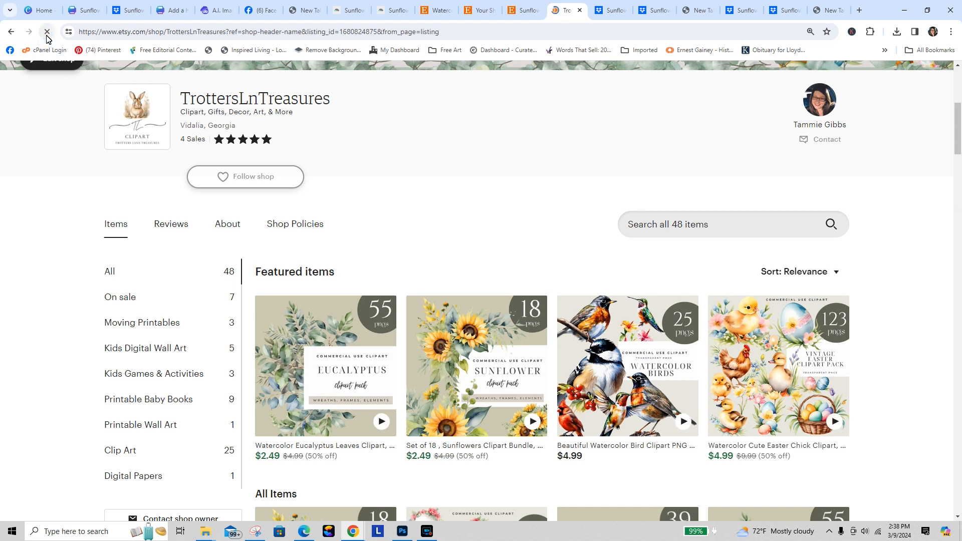
left_click(48, 33)
left_click_drag(955, 120, 957, 135)
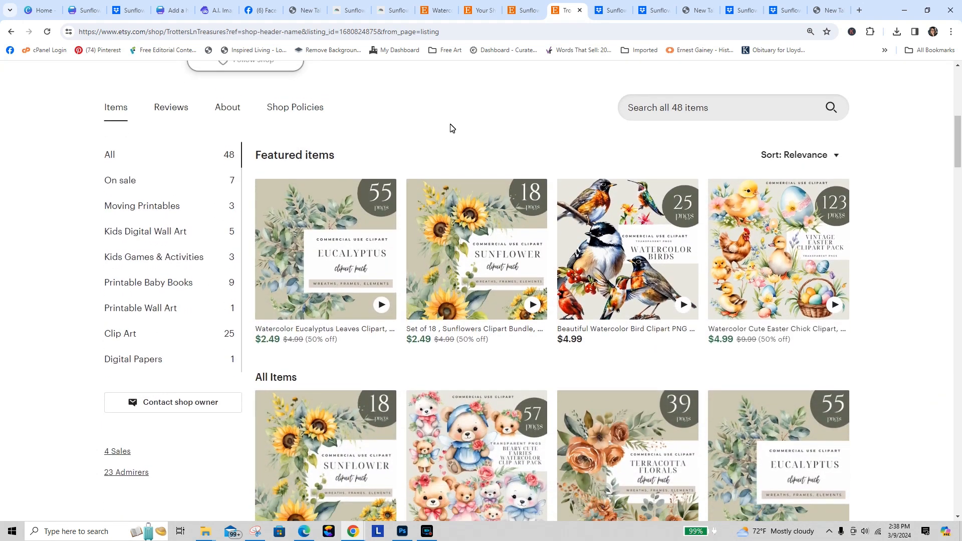
left_click(48, 33)
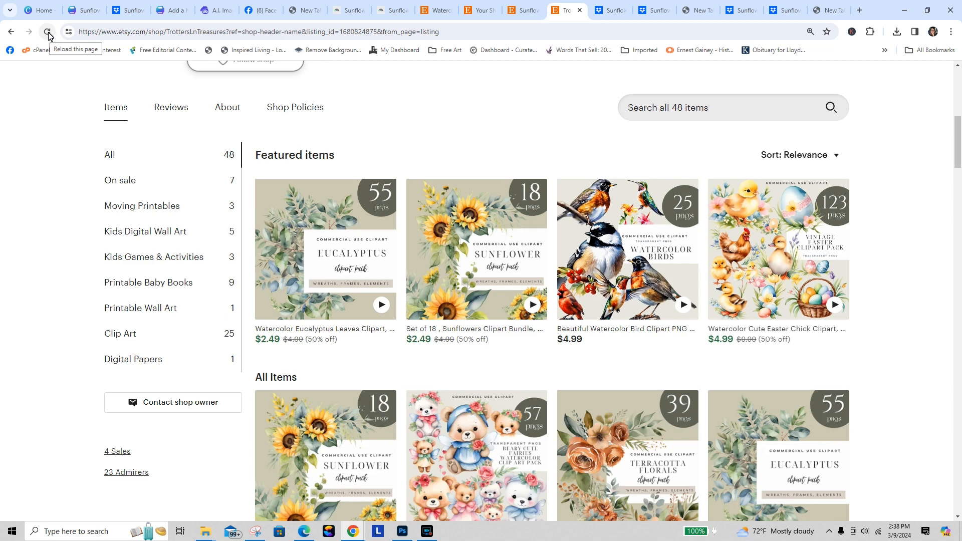
left_click(48, 34)
left_click(48, 34)
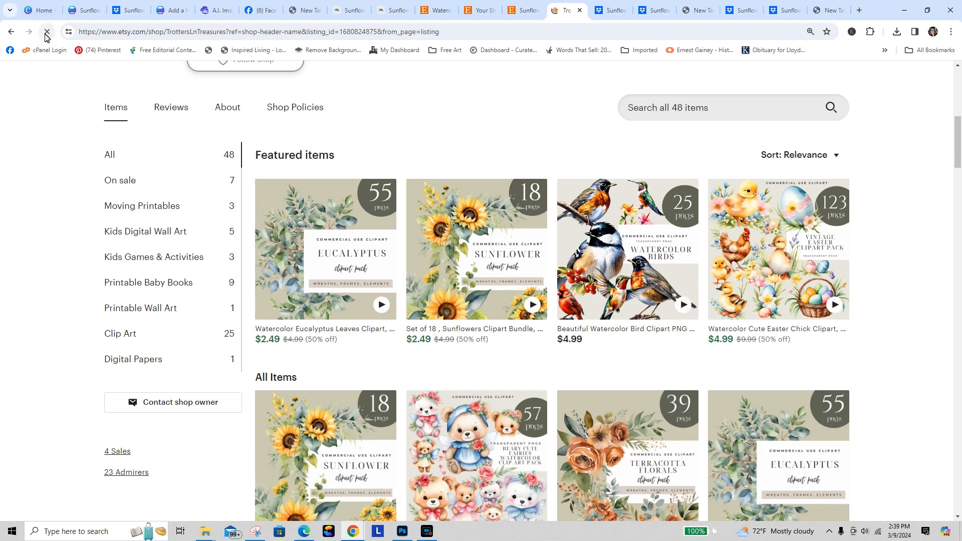
left_click(46, 33)
left_click(48, 34)
left_click(48, 35)
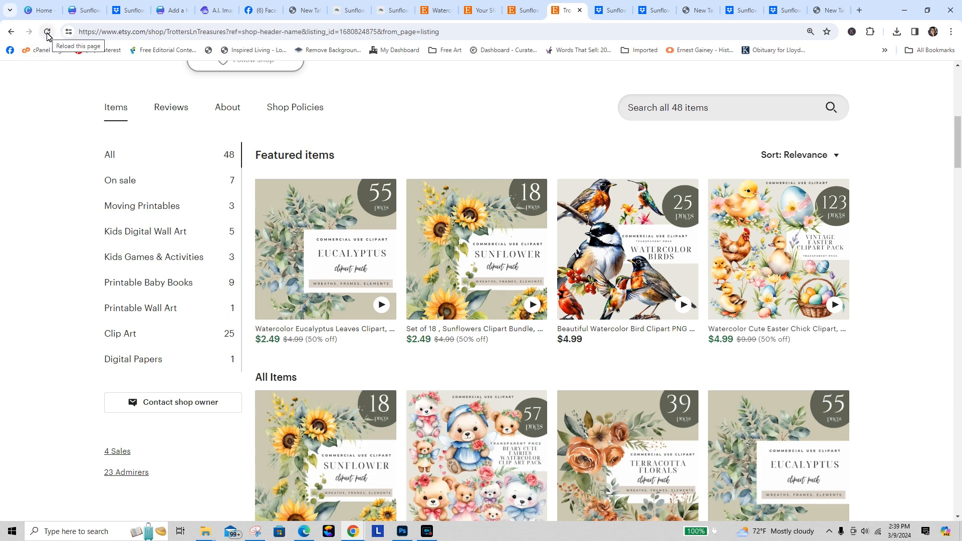
left_click(48, 35)
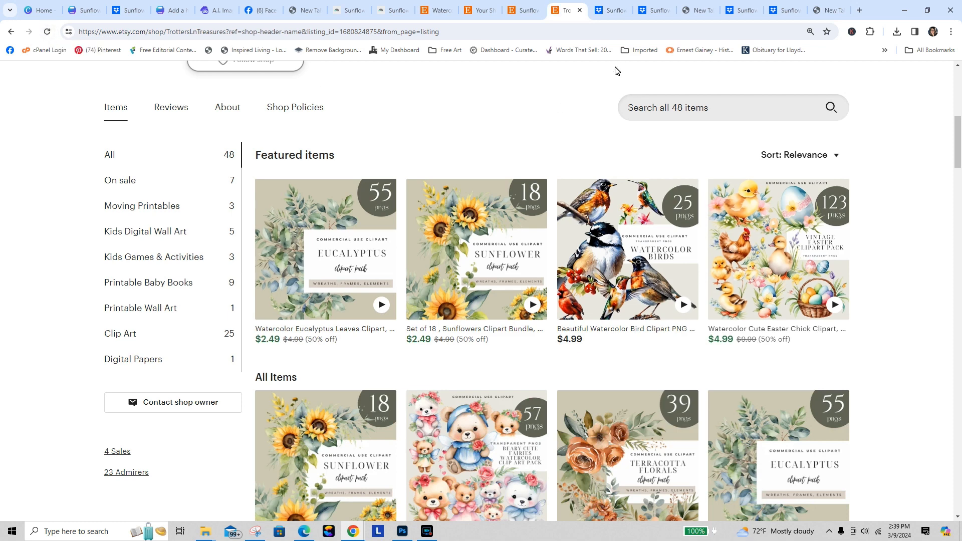
left_click(48, 33)
left_click(48, 33)
left_click(47, 35)
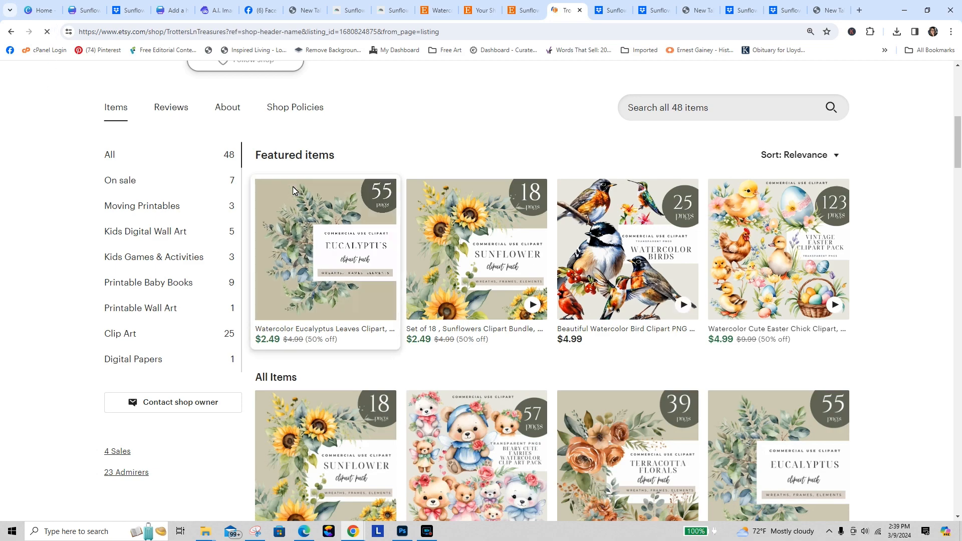
Refresh the storefront again and view the shop banner and header at the start of the page.
left_click_drag(958, 138, 958, 82)
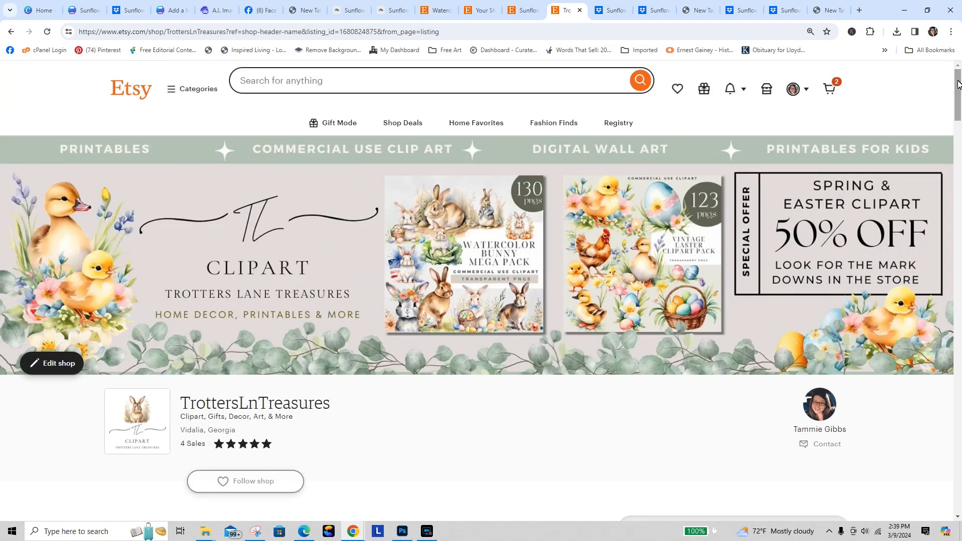
left_click(47, 32)
left_click_drag(958, 98, 957, 73)
left_click(48, 33)
left_click_drag(958, 94, 960, 40)
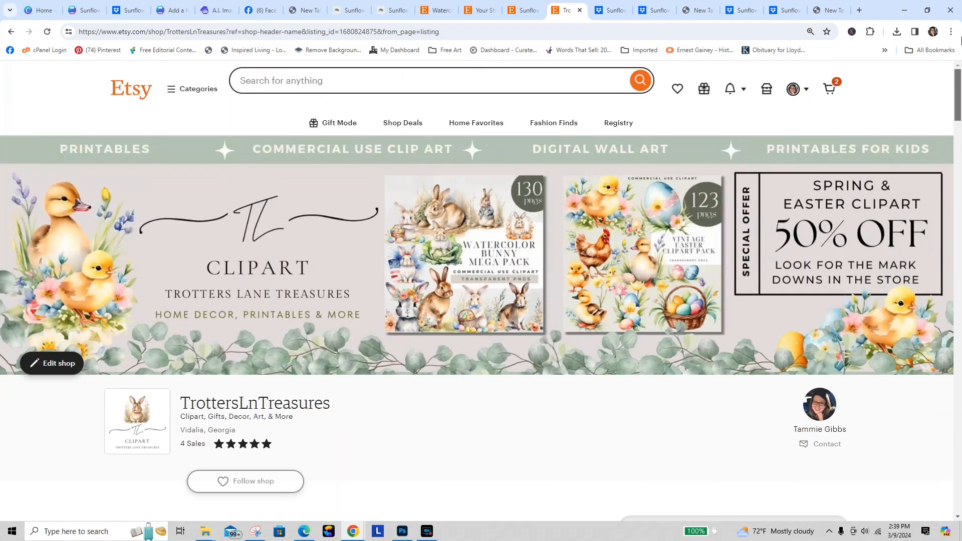